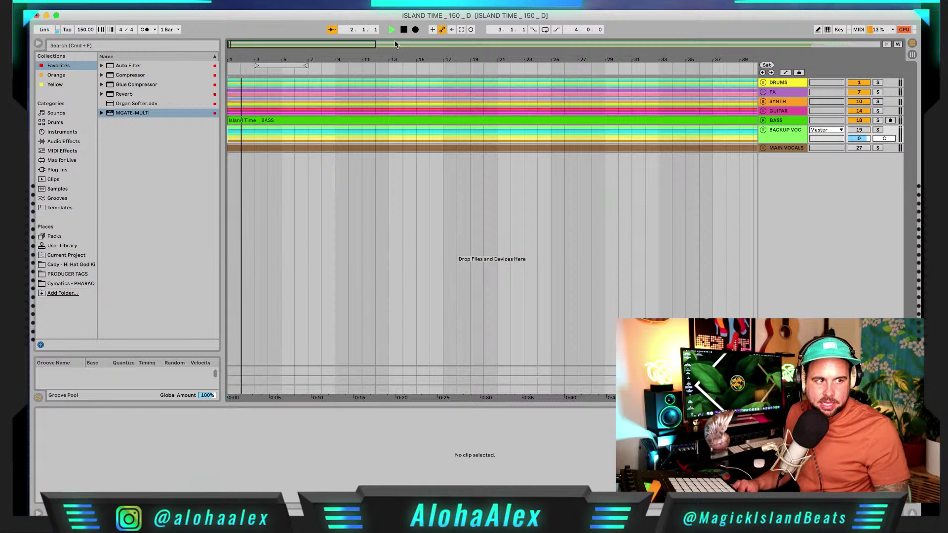
Activate the BACKUP VOC and MAIN VOCALS groups while the song plays.
left_click(858, 129)
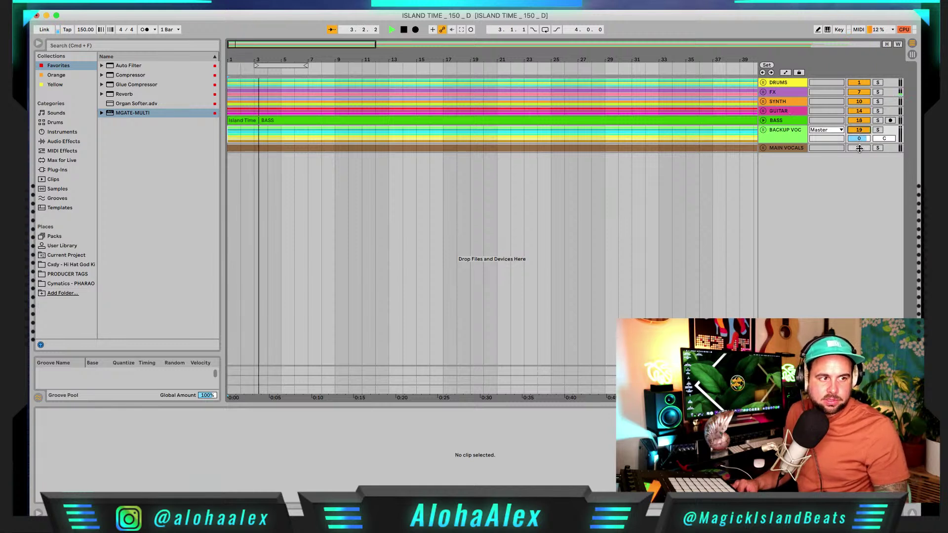
left_click(858, 148)
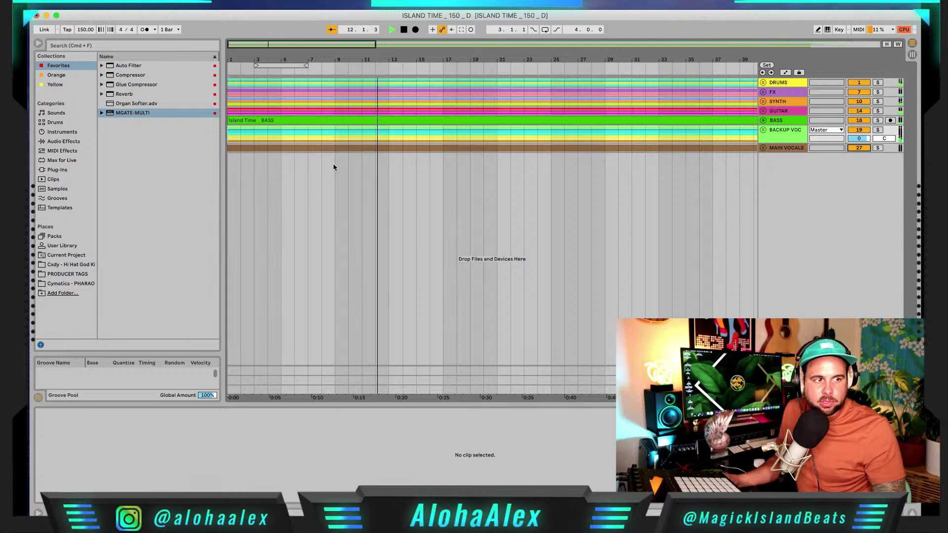
Unfold the DRUMS group to show its individual tracks, and stop playback.
left_click(762, 83)
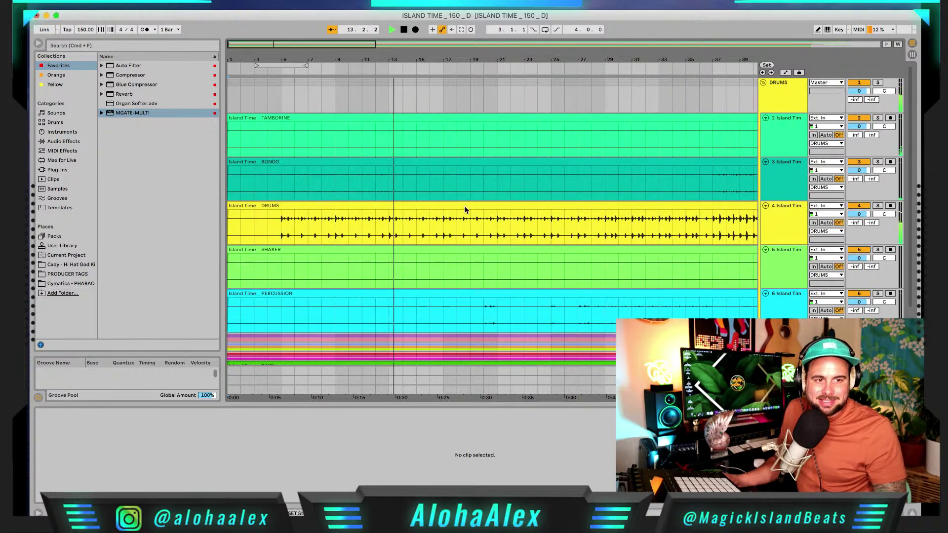
scroll(332, 211, "down", 1)
scroll(332, 212, "down", 2)
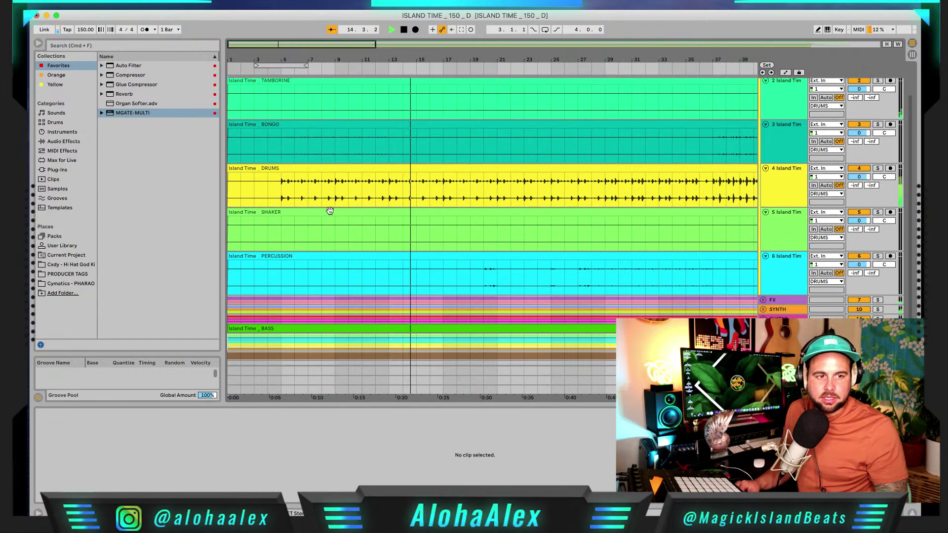
scroll(317, 198, "up", 2)
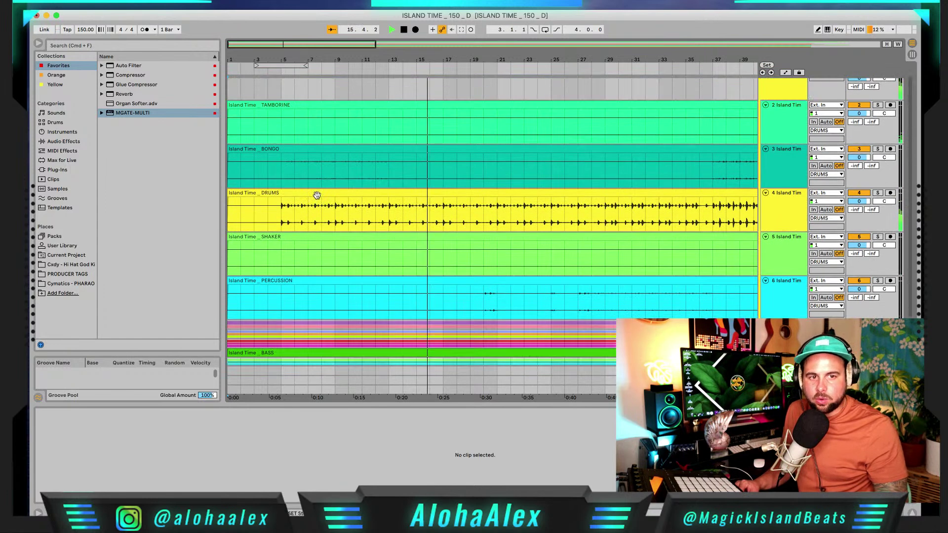
key("space")
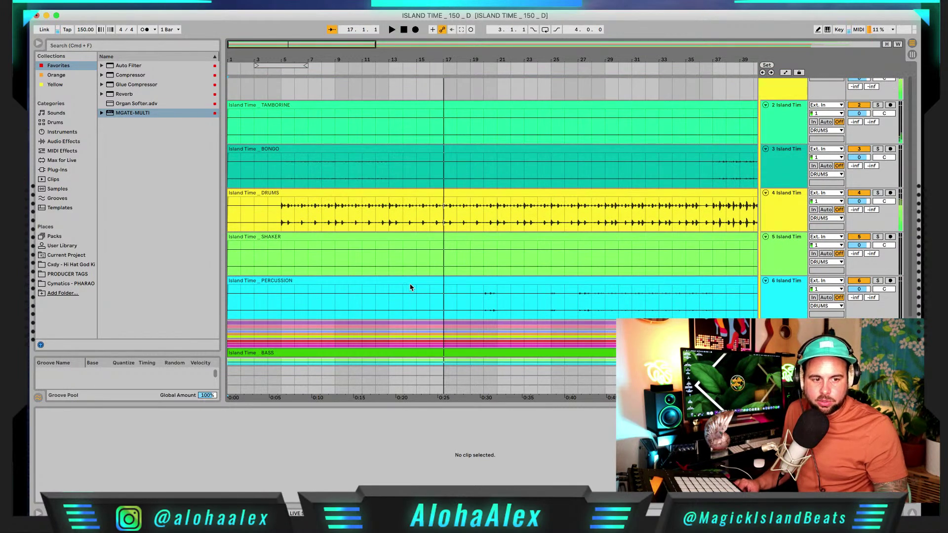
Add MGATE-MULTI from the Favorites to the DRUMS audio track, with its plug-in window moved to the top of the arrangement.
key("super+Tab")
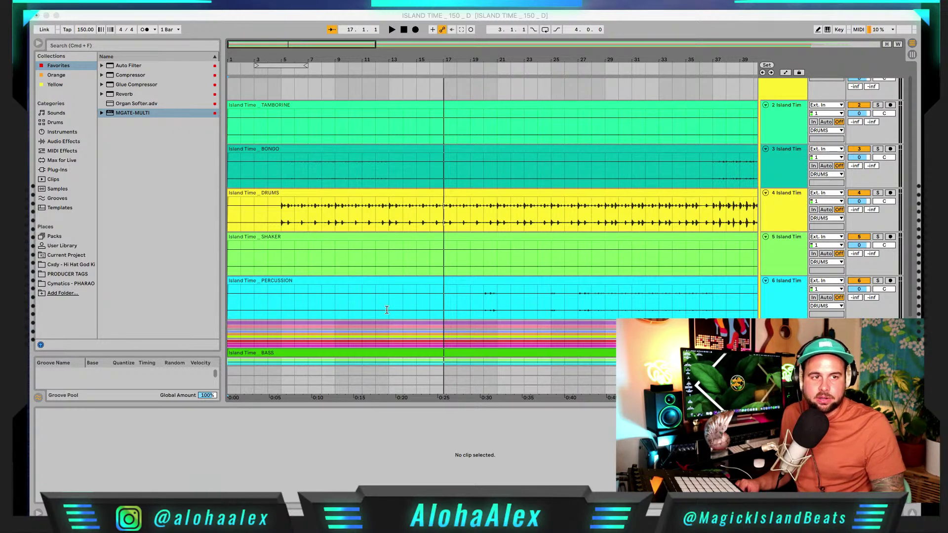
left_click(302, 20)
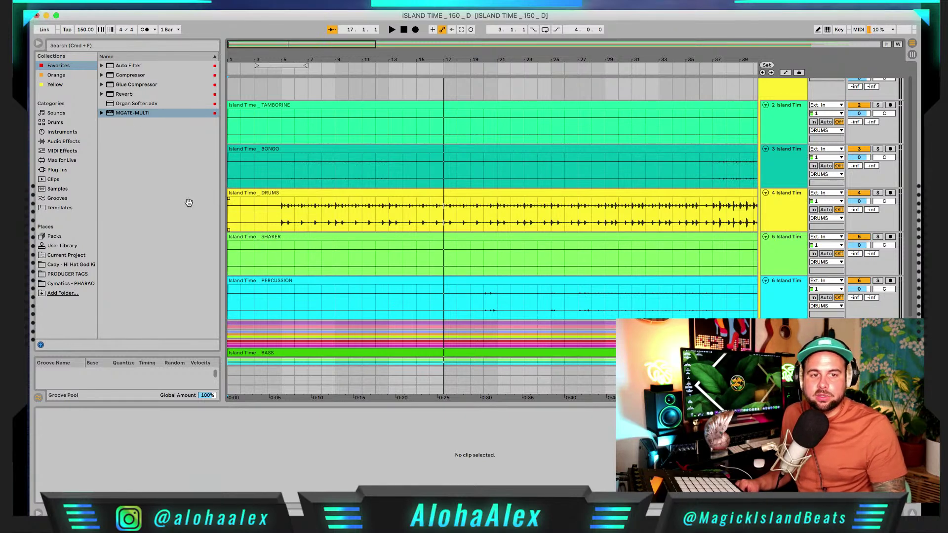
left_click_drag(138, 115, 334, 220)
left_click_drag(516, 442, 516, 442)
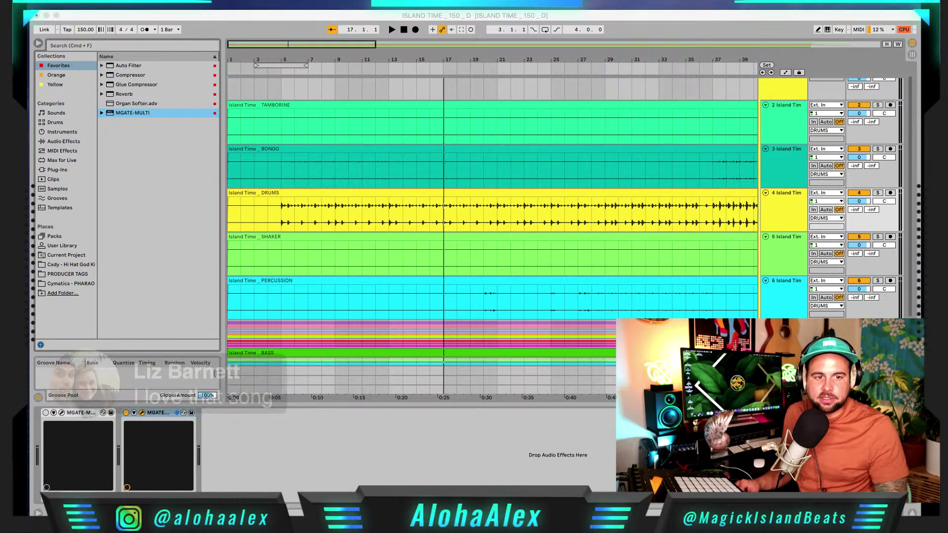
left_click(515, 437)
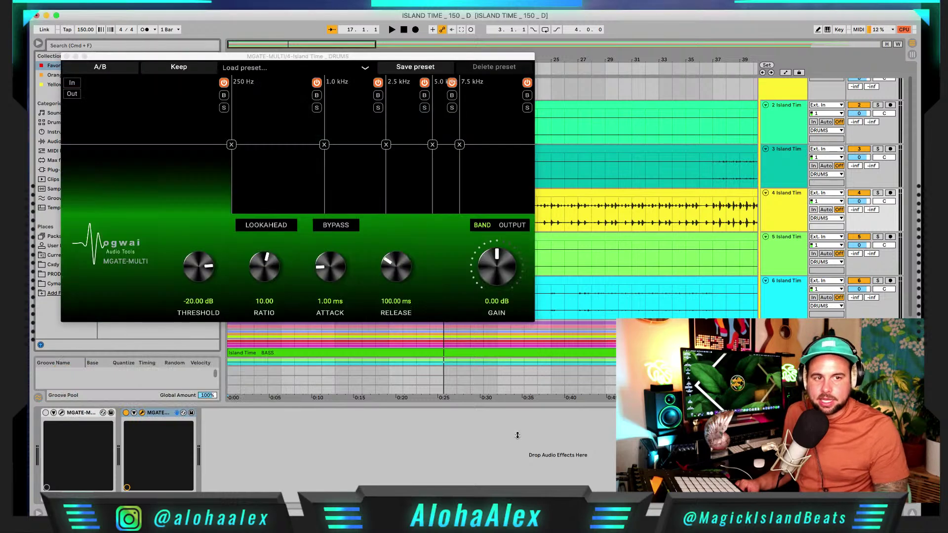
left_click_drag(131, 58, 173, 16)
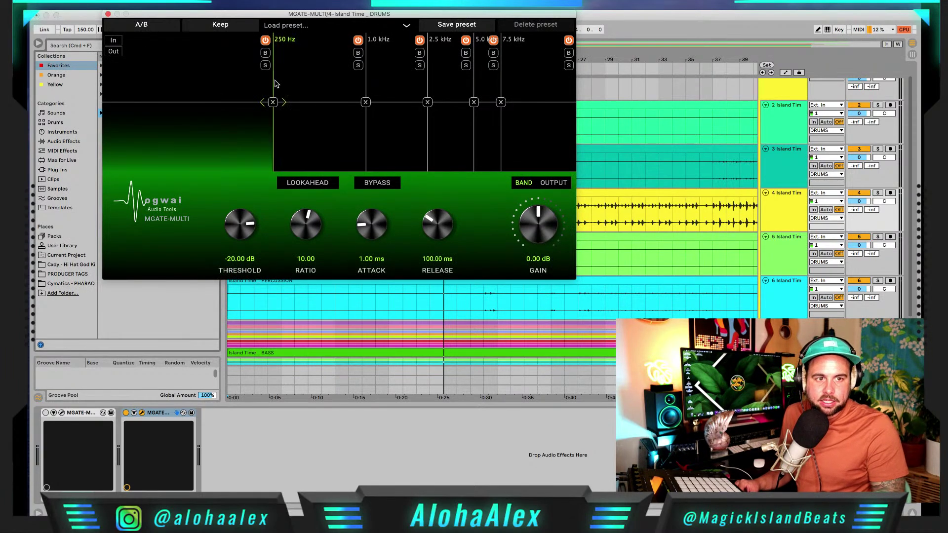
Move the MGATE-MULTI band crossovers to 163 Hz, 709 Hz, 2.0 kHz, 4.4 kHz and 11.7 kHz.
left_click_drag(273, 83, 245, 83)
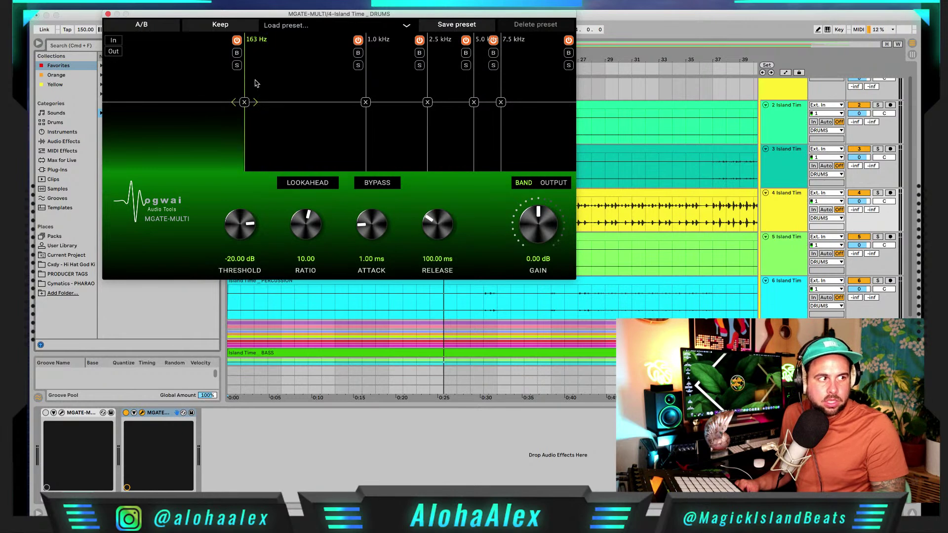
left_click_drag(345, 132, 342, 132)
left_click_drag(427, 132, 412, 132)
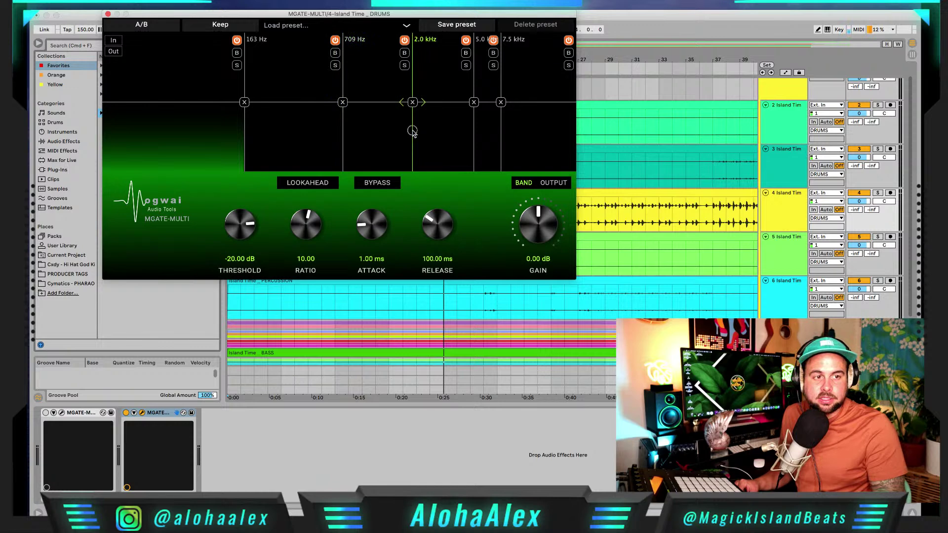
left_click_drag(473, 129, 532, 128)
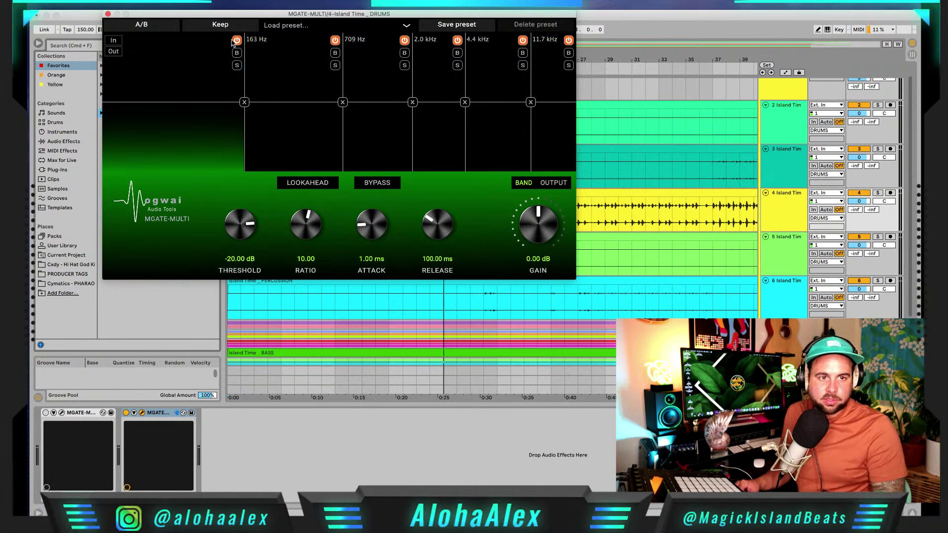
Move the plug-in window clear of the DRUMS track, and play that track soloed from bar 5.
left_click_drag(222, 18, 571, 164)
left_click(287, 196)
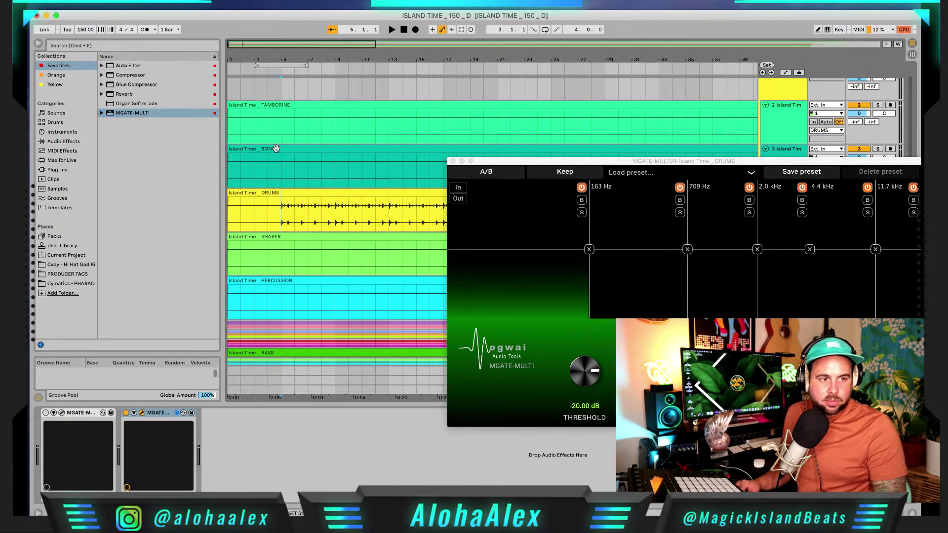
left_click_drag(497, 160, 445, 229)
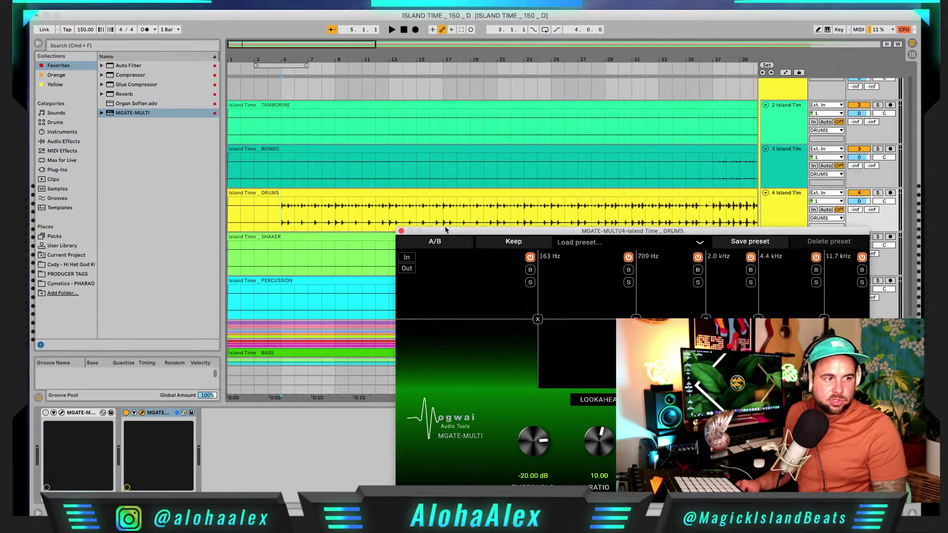
left_click(878, 194)
key("space")
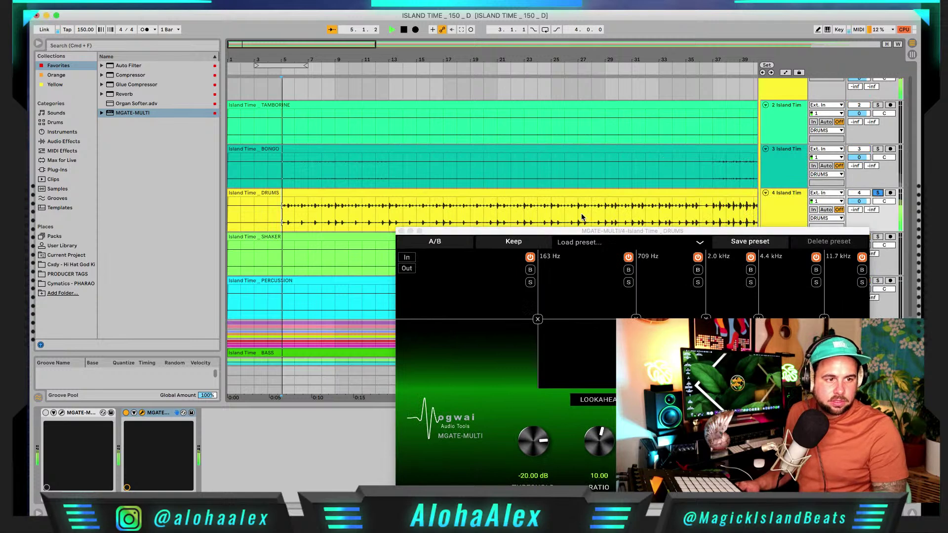
Compare the soloed drums with MGATE-MULTI bypassed and active, and stop playback.
left_click_drag(589, 232, 282, 170)
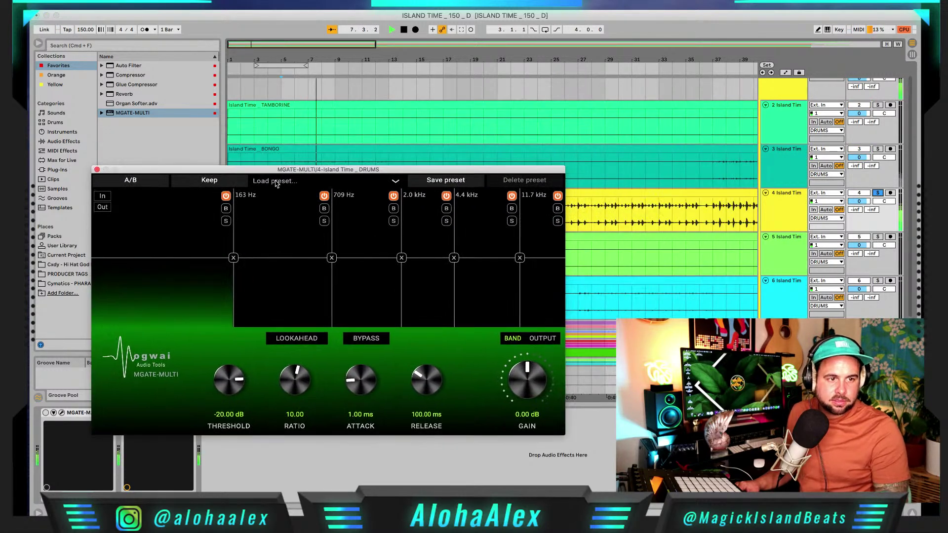
left_click(364, 340)
left_click(364, 340)
key("space")
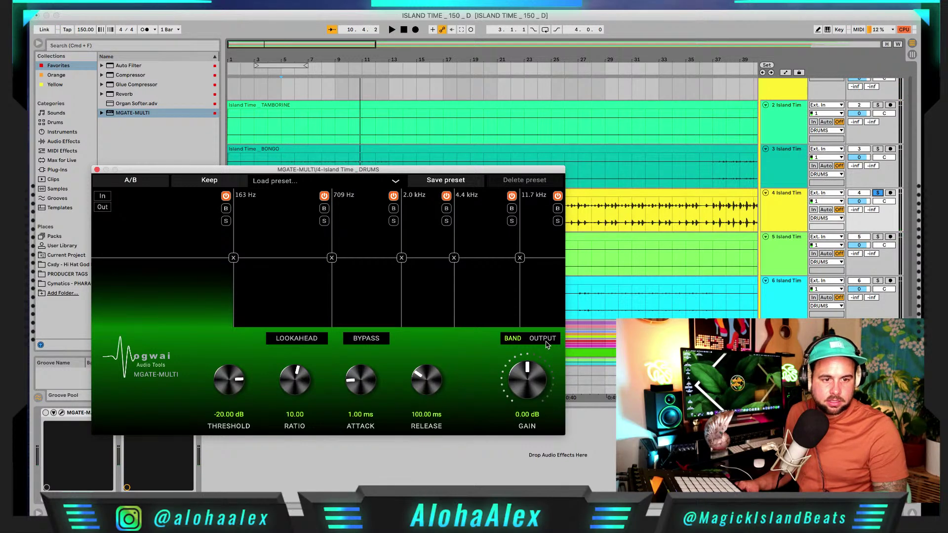
Play the drums with the second MGATE-MULTI device switched off, and raise the DRUMS track volume to 5.2 dB.
left_click_drag(141, 171, 254, 169)
left_click(127, 414)
key("space")
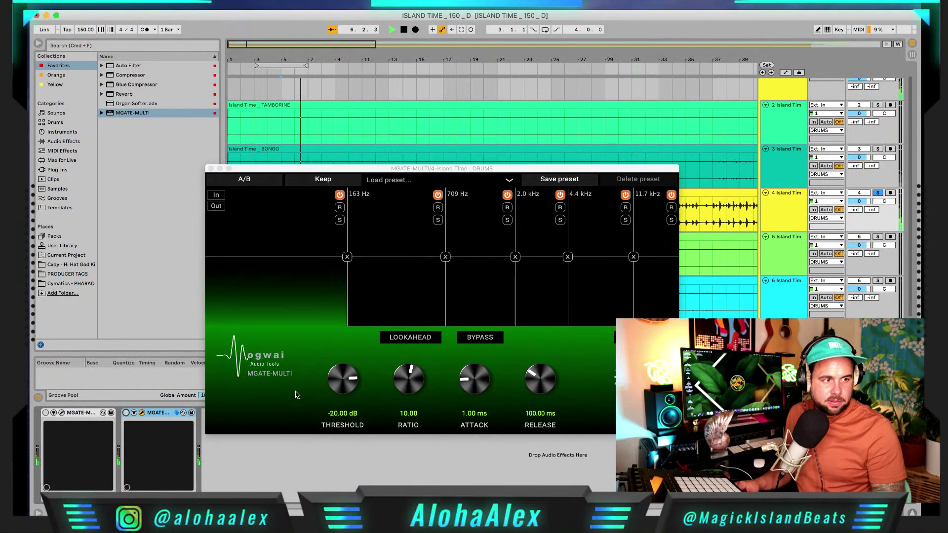
left_click_drag(863, 207, 860, 204)
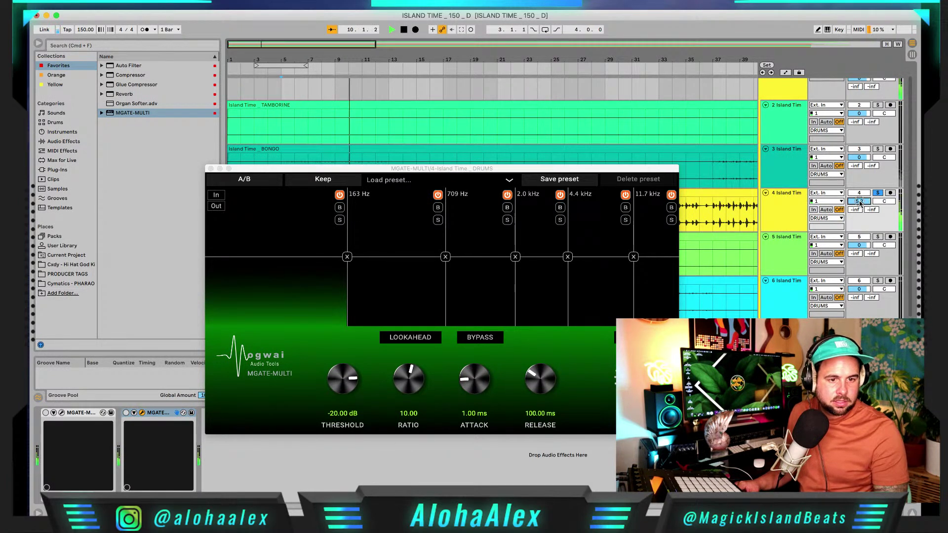
Show the input spectrum in MGATE-MULTI and switch the second device back on.
left_click(217, 195)
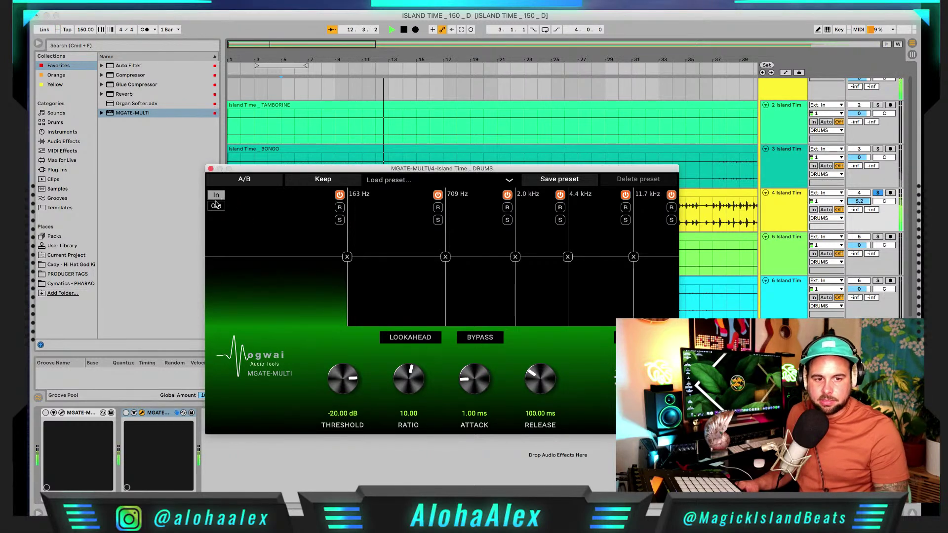
left_click(126, 412)
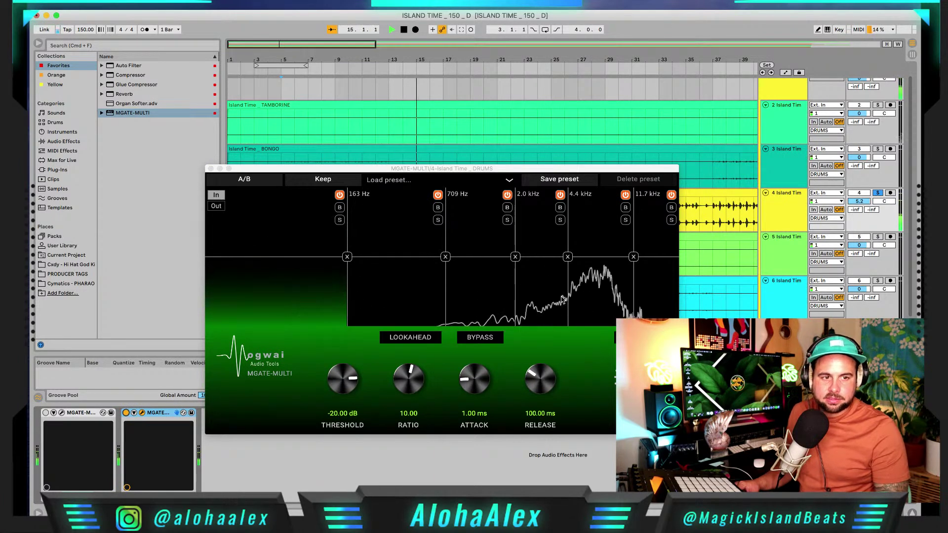
Switch off all six MGATE-MULTI bands one after another from lowest to highest, and switch them back on in reverse order.
left_click(339, 194)
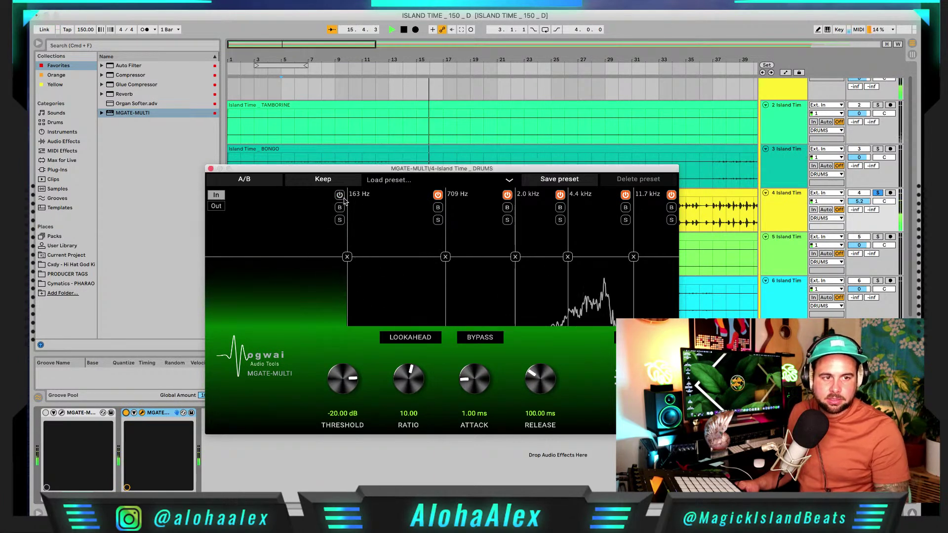
left_click(438, 195)
left_click(507, 194)
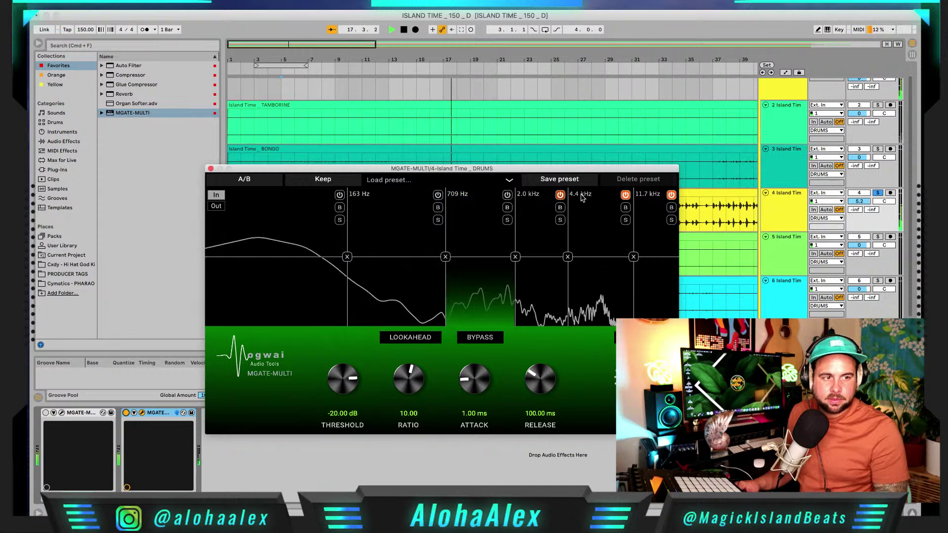
left_click(559, 194)
left_click(625, 195)
left_click(670, 195)
left_click(671, 194)
left_click(625, 195)
left_click(559, 194)
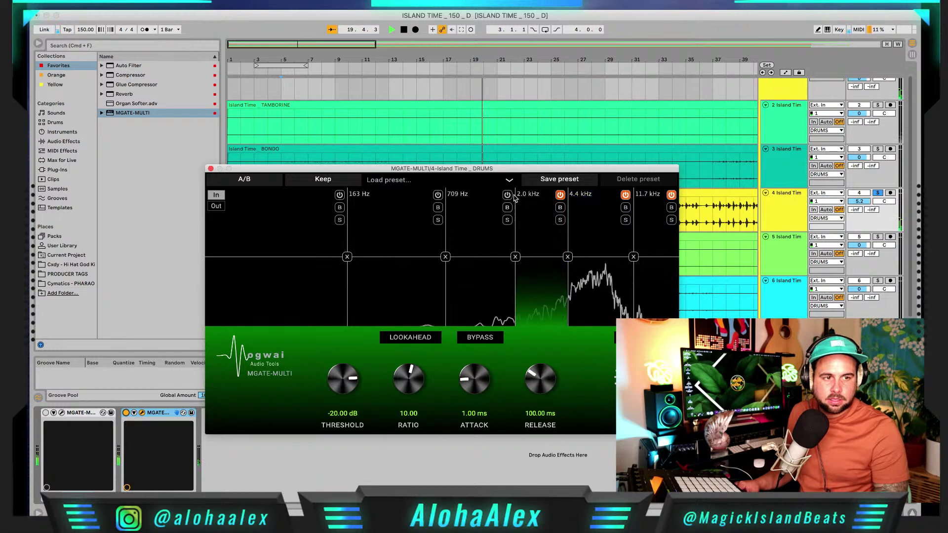
left_click(507, 195)
left_click(438, 195)
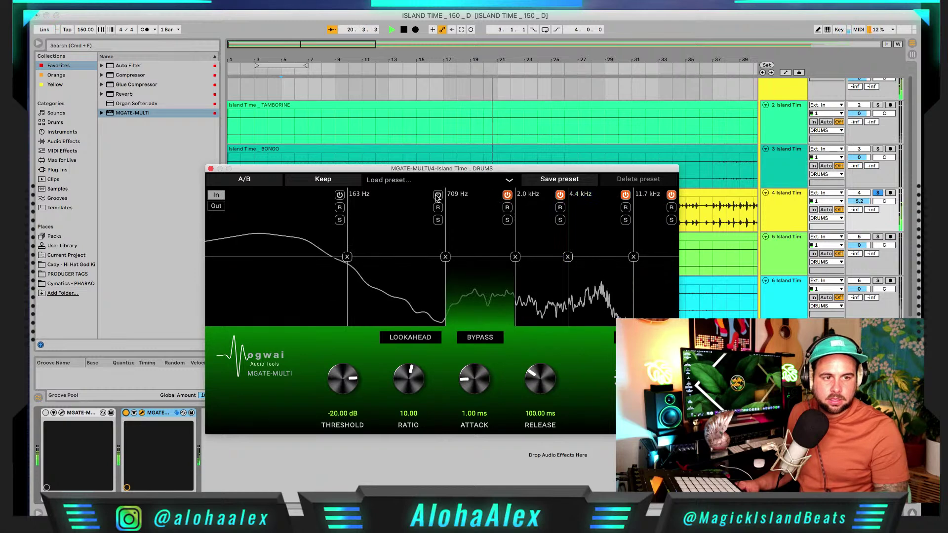
left_click(340, 195)
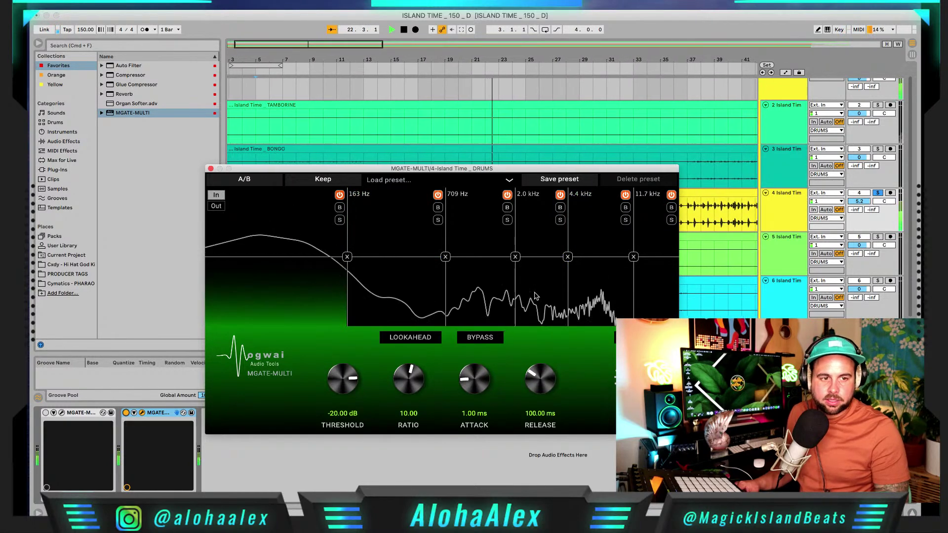
Load the Factory 1 Band preset with the input spectrum shown, and replace it with the Factory 3 Band preset.
left_click(417, 180)
left_click(438, 206)
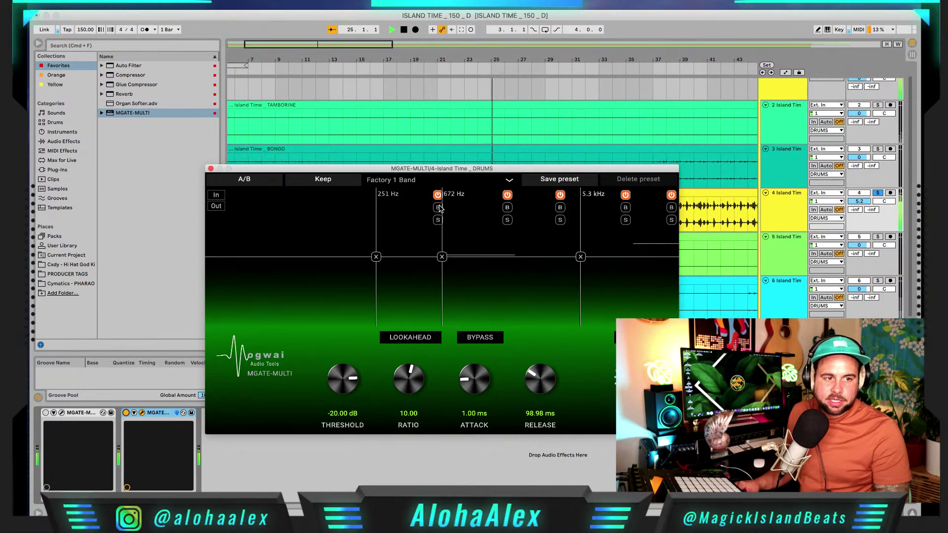
left_click(218, 197)
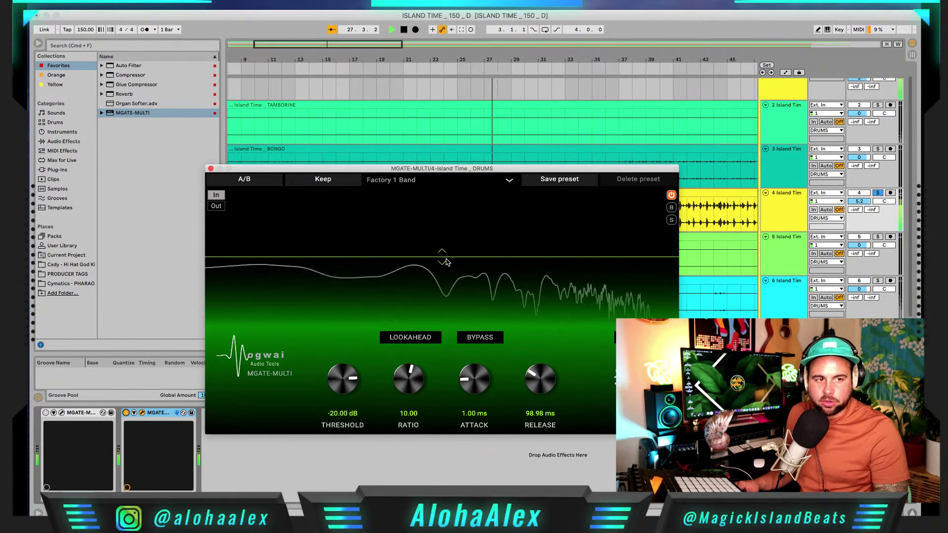
left_click(446, 182)
left_click(430, 218)
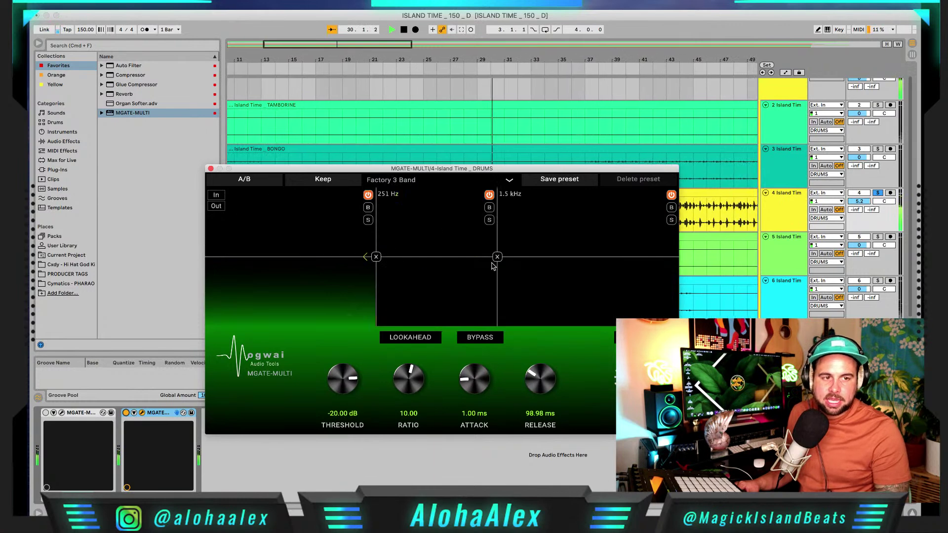
Load the Factory 6 Band preset and move its 3.2 kHz crossover to 2.9 kHz and its lowest crossover to 183 Hz.
left_click(477, 185)
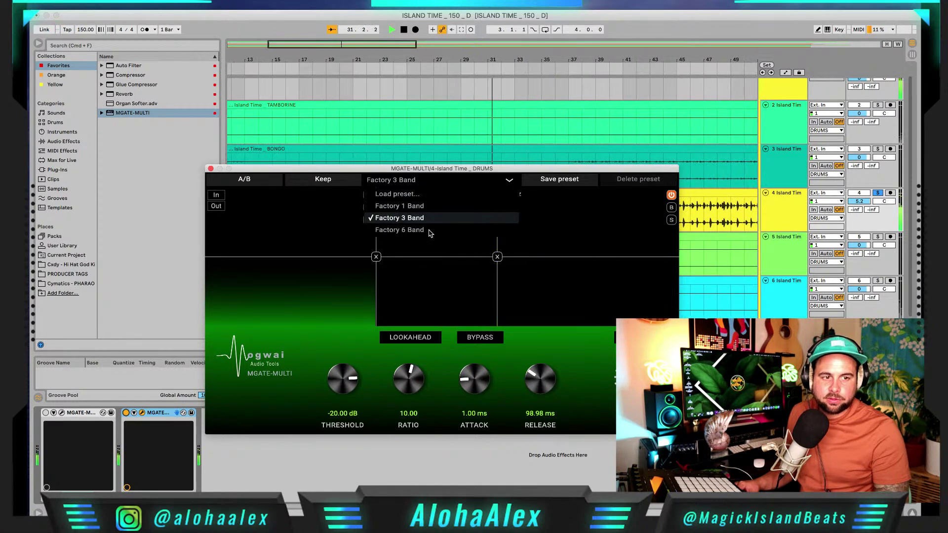
left_click(421, 228)
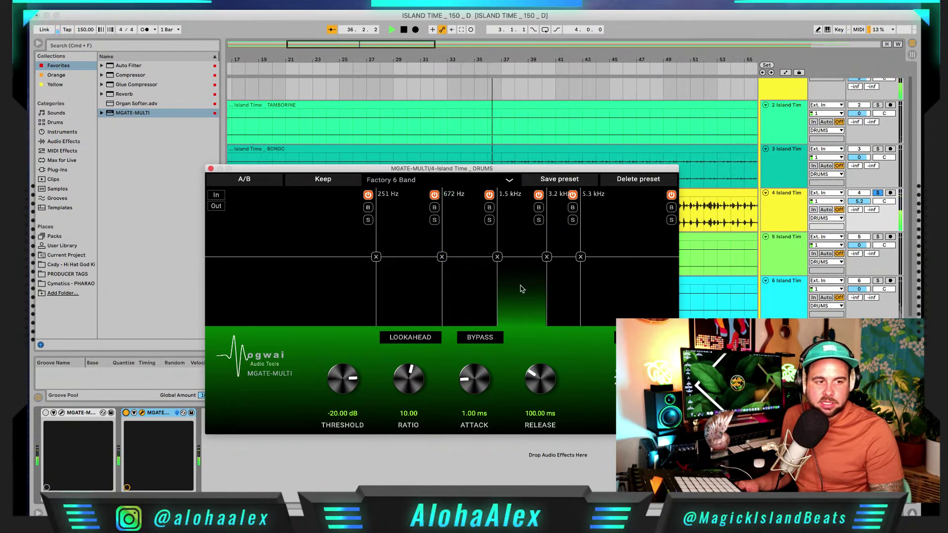
left_click_drag(556, 277, 541, 277)
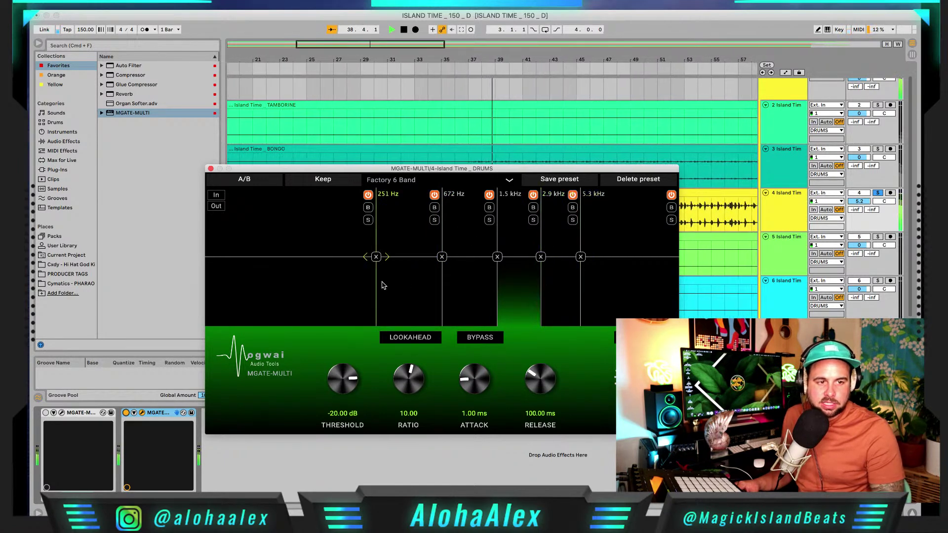
mouse_move(377, 283)
left_mouse_down()
mouse_move(354, 277)
mouse_move(360, 279)
left_mouse_up()
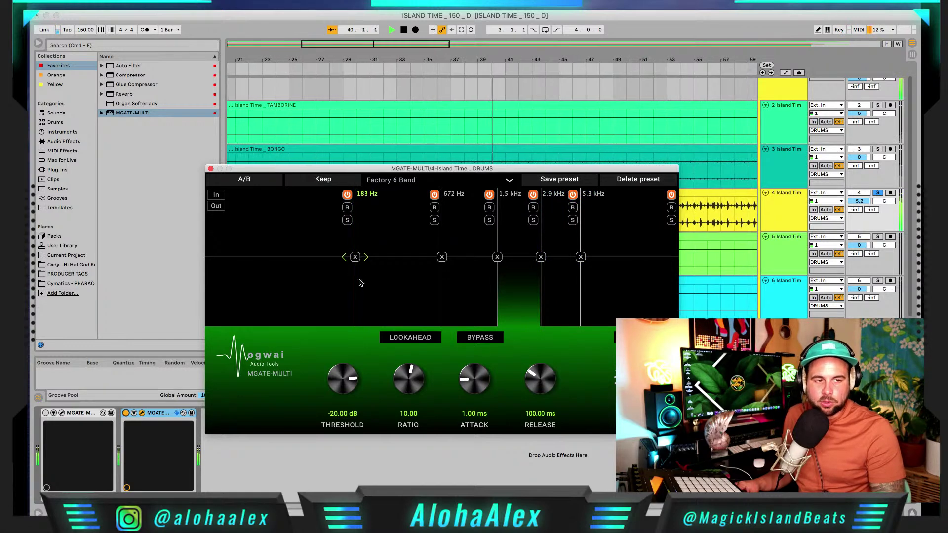
Move the second, third and highest crossovers in MGATE-MULTI to 516 Hz, 1.4 kHz and 8.2 kHz.
left_click_drag(441, 280, 424, 280)
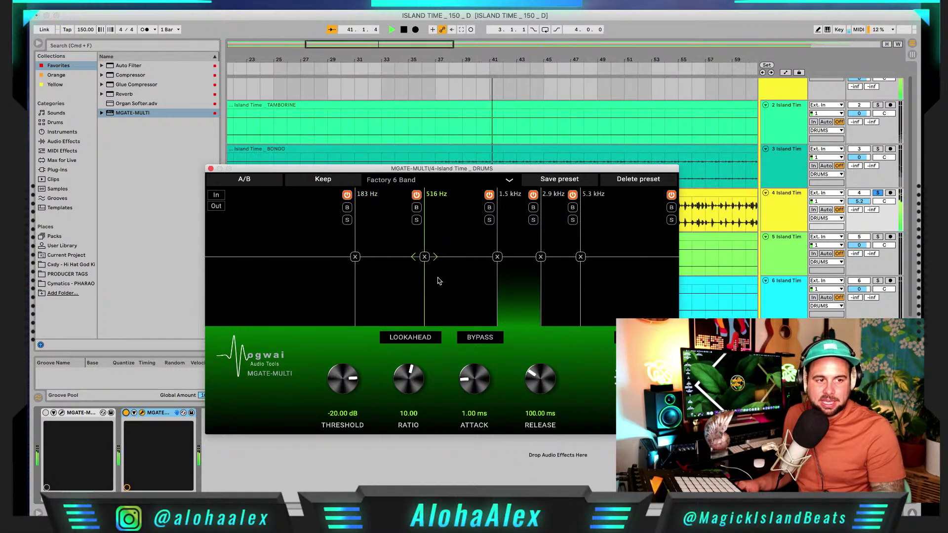
left_click_drag(497, 275, 490, 279)
left_click_drag(580, 273, 611, 275)
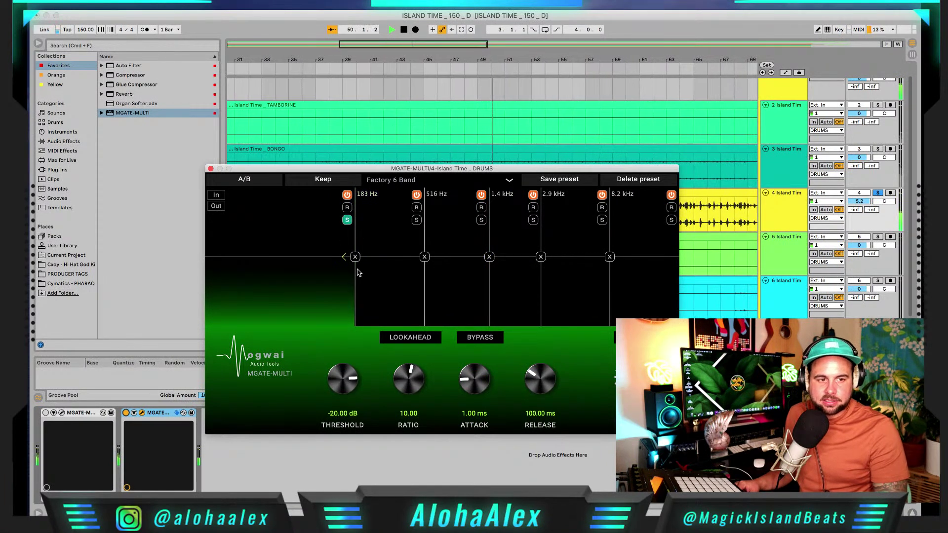
Move the lowest crossover to 222 Hz and set the soloed lowest band's threshold to -61.23 dB.
left_click_drag(355, 250, 365, 275)
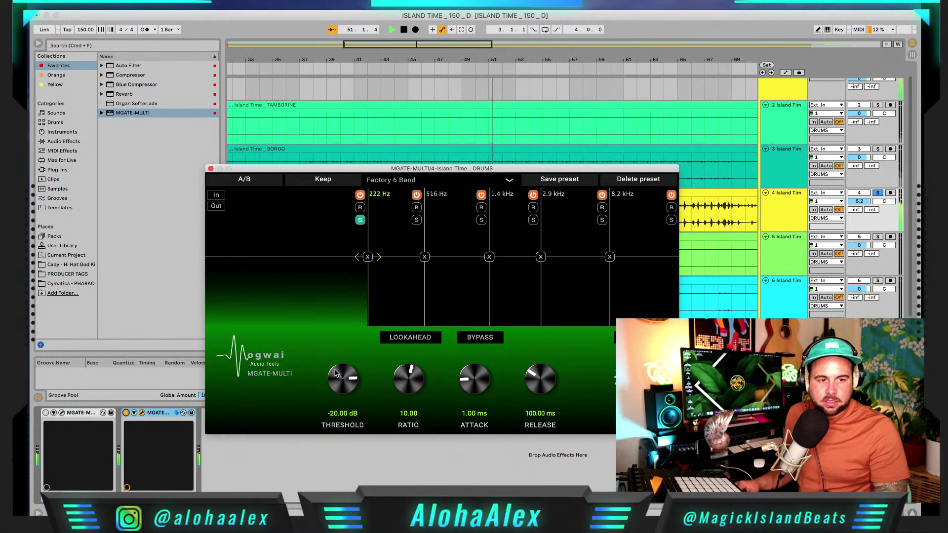
left_click_drag(335, 378, 322, 354)
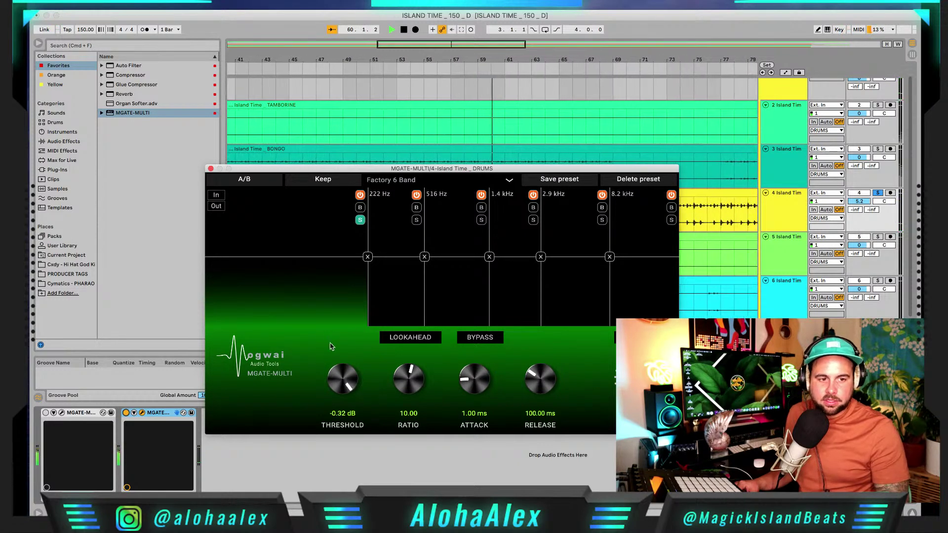
left_click_drag(344, 380, 329, 439)
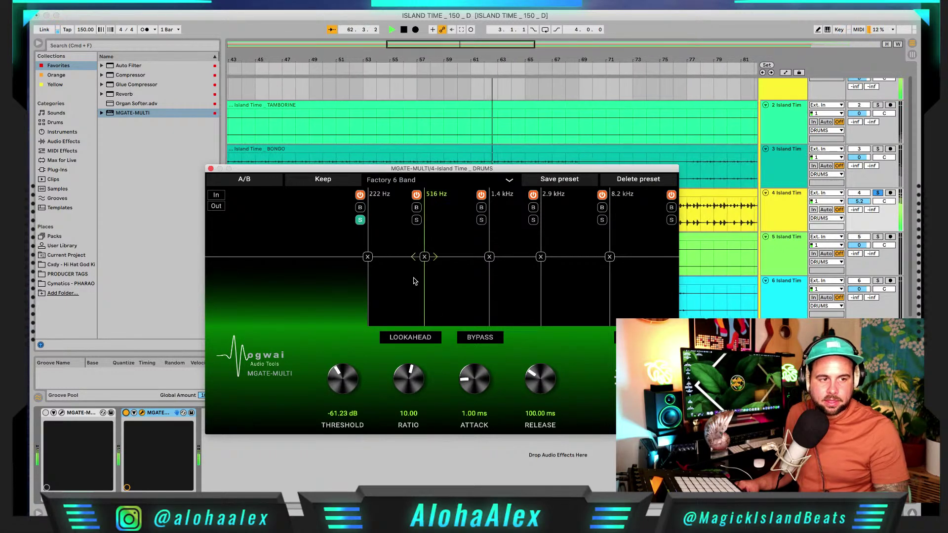
Solo the highest band with its lower crossover at 6.4 kHz and set its threshold to -86.42 dB.
left_click_drag(610, 292, 623, 293)
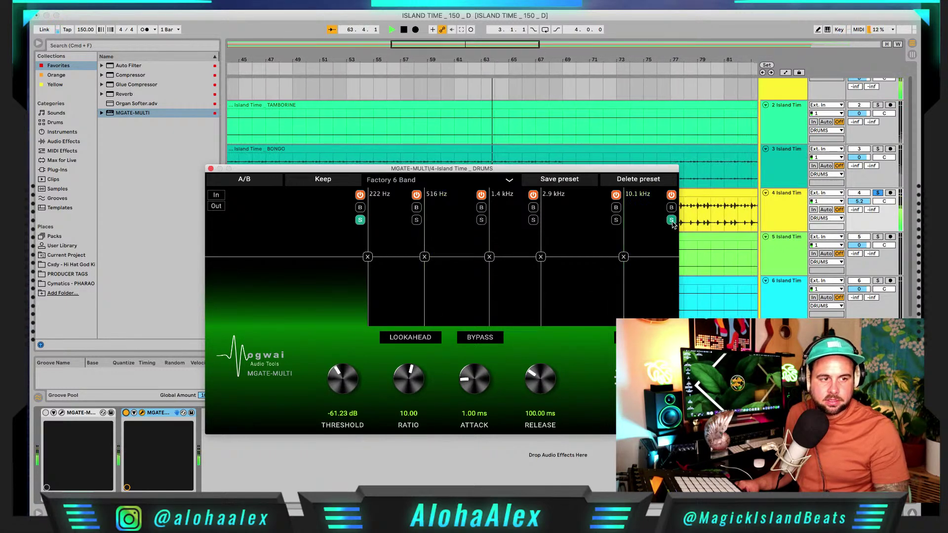
double_click(339, 376)
left_click_drag(340, 375, 334, 429)
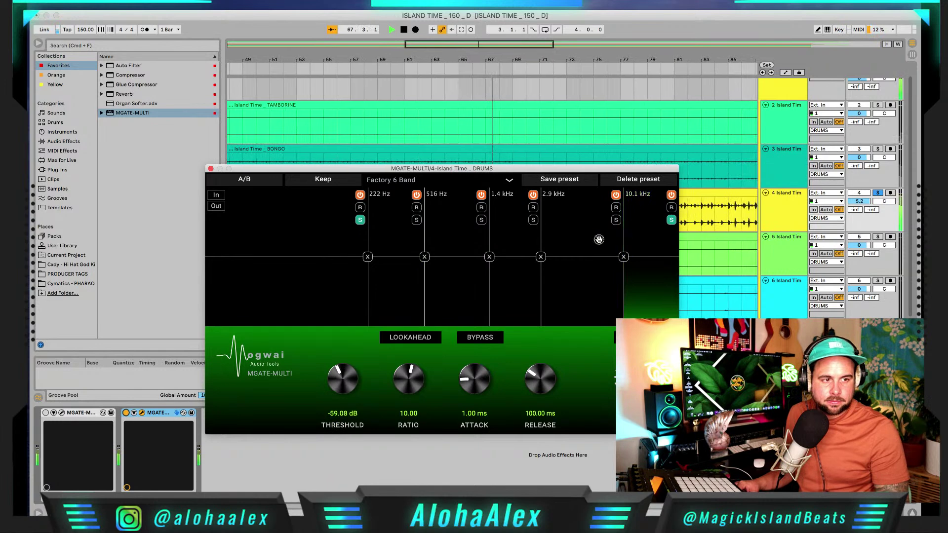
left_click_drag(625, 284, 593, 285)
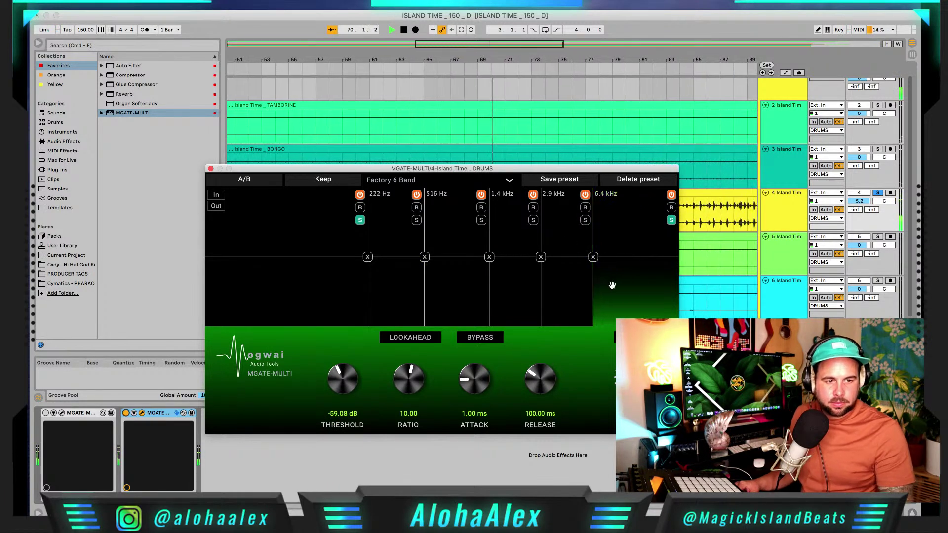
left_click_drag(343, 377, 343, 410)
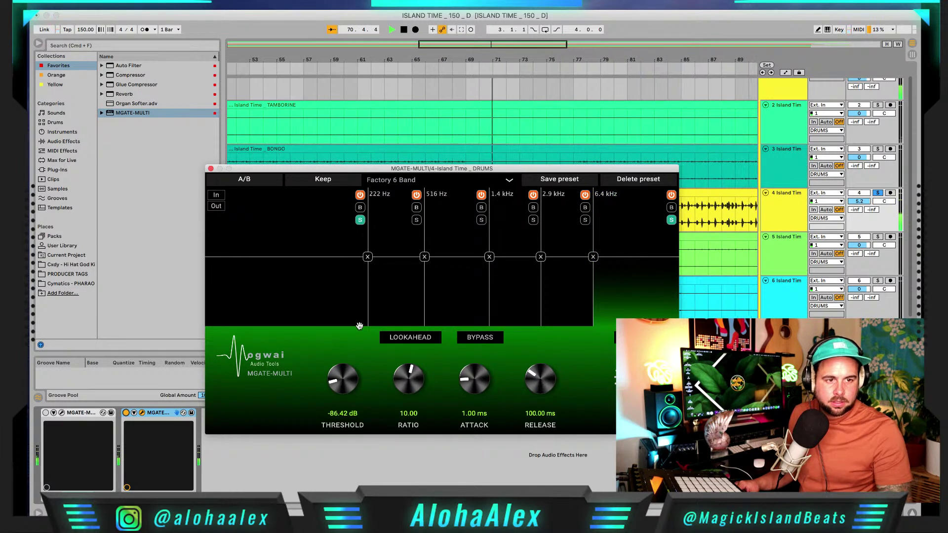
Switch the solo from the lowest band to the fifth band and stop playback.
left_click(361, 221)
left_click(585, 220)
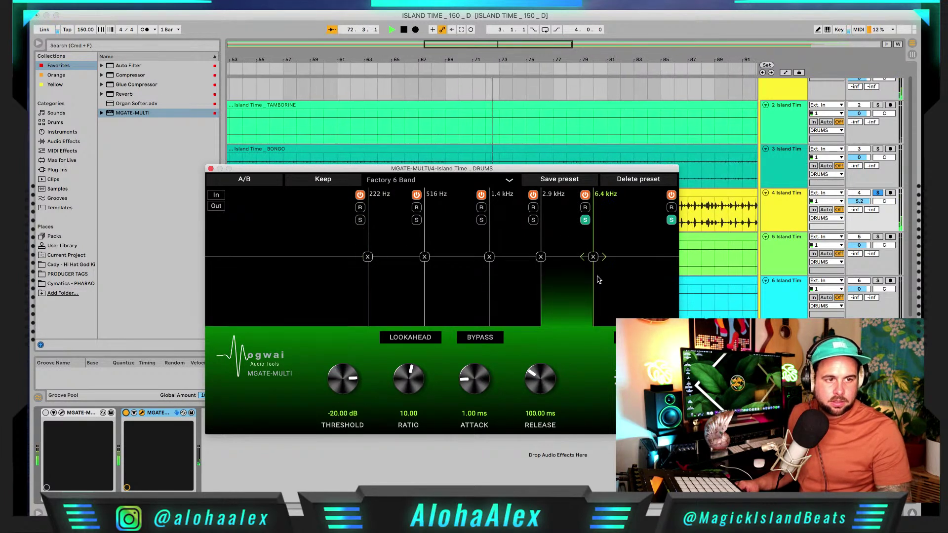
key("space")
Uncover the DRUMS clip, select its section from bar 41 to about bar 58, and play with the loop on.
scroll(431, 123, "down", 2)
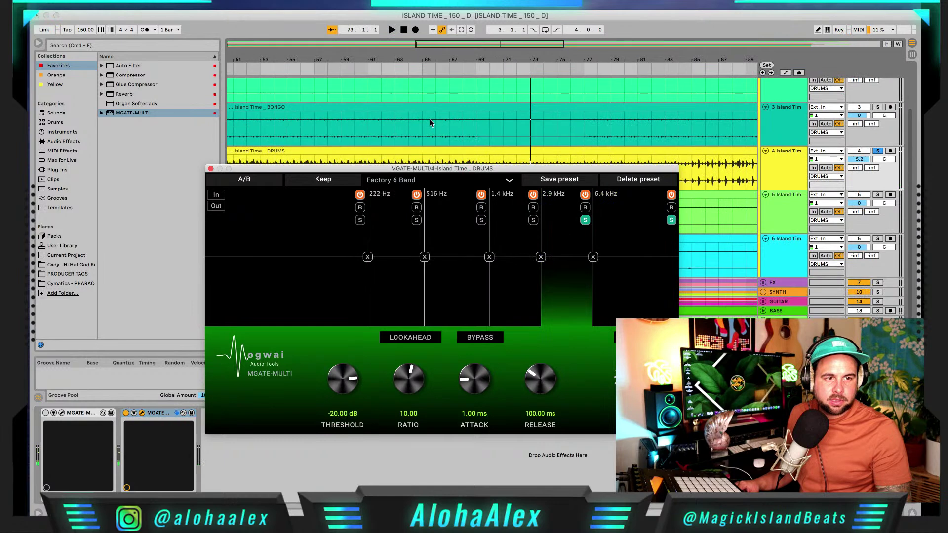
scroll(432, 123, "left", 5)
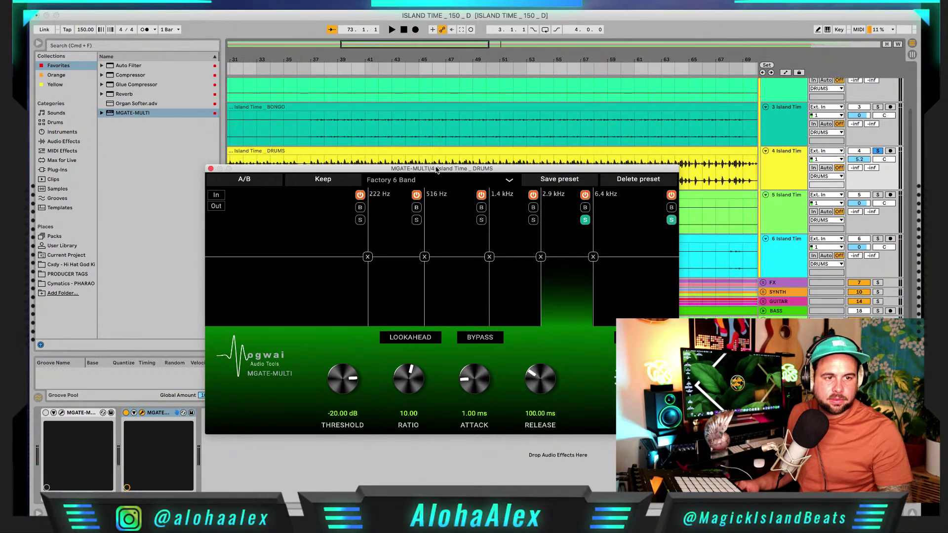
left_click_drag(438, 169, 423, 256)
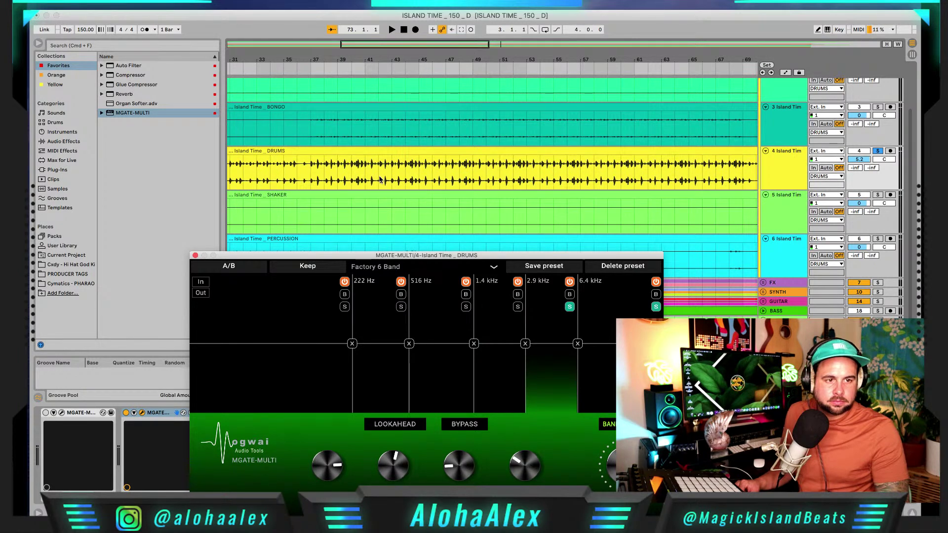
left_click_drag(369, 179, 587, 181)
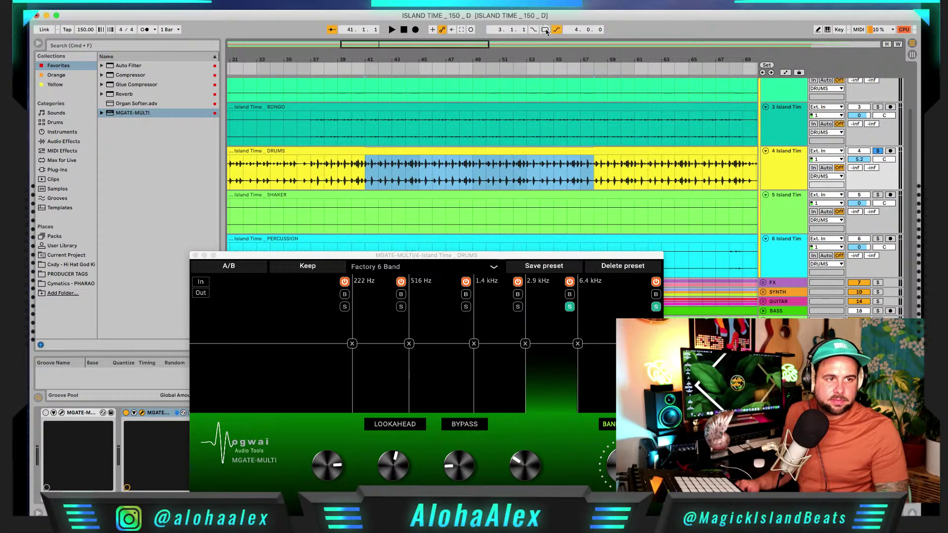
key("space")
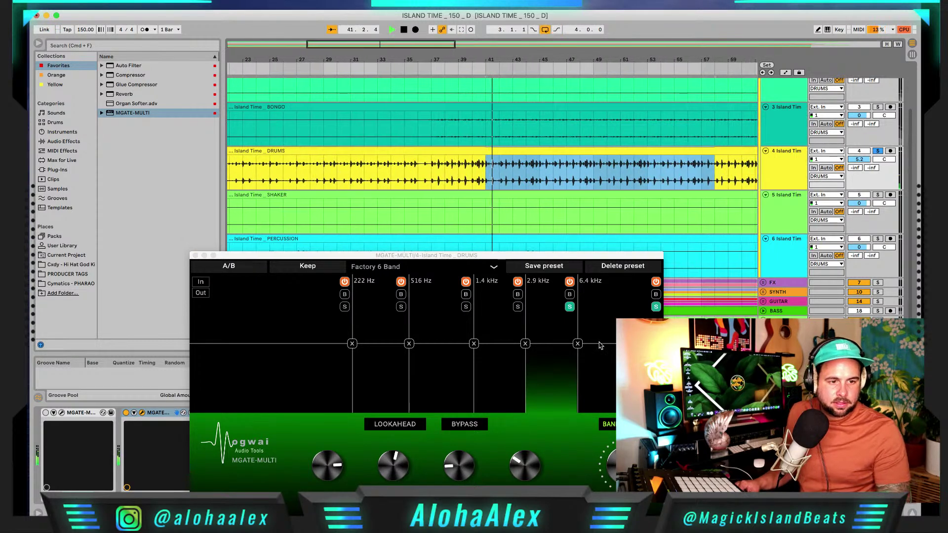
Bring the whole MGATE-MULTI window back into view and set the fifth band's threshold to -65.15 dB.
left_click_drag(593, 348, 493, 212)
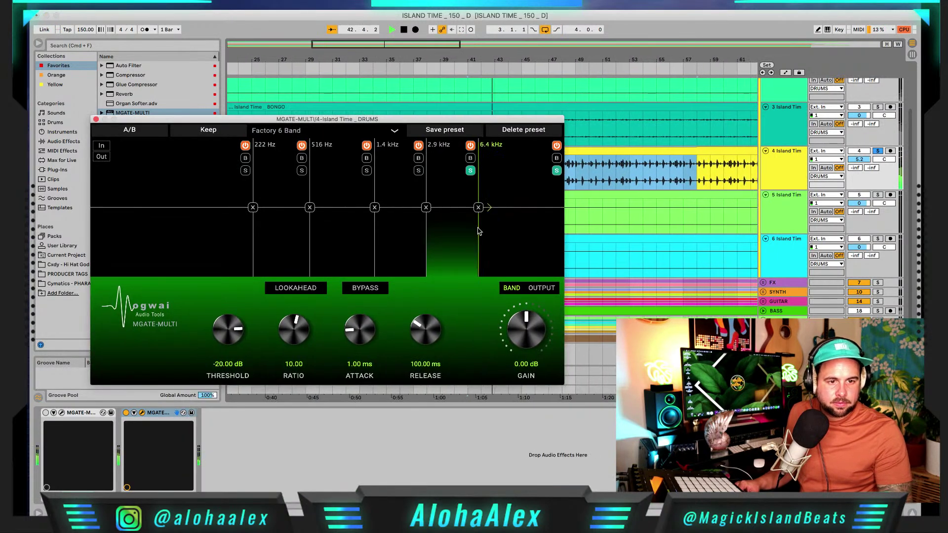
left_click_drag(220, 353, 230, 387)
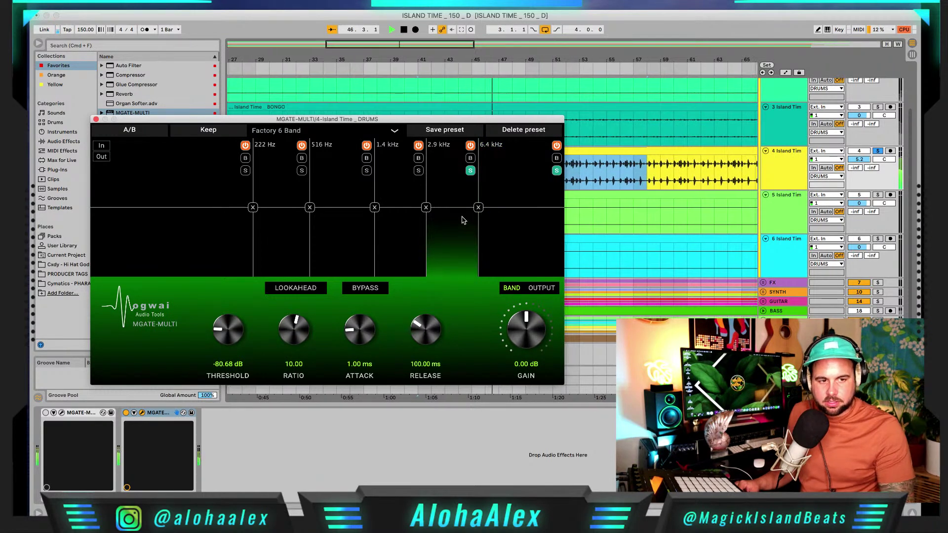
left_click_drag(220, 330, 221, 341)
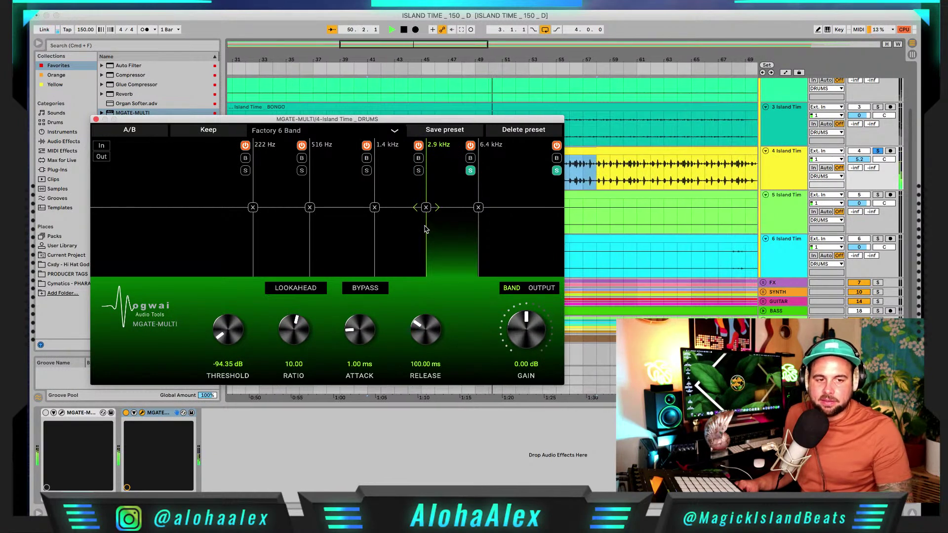
left_click_drag(239, 306, 236, 292)
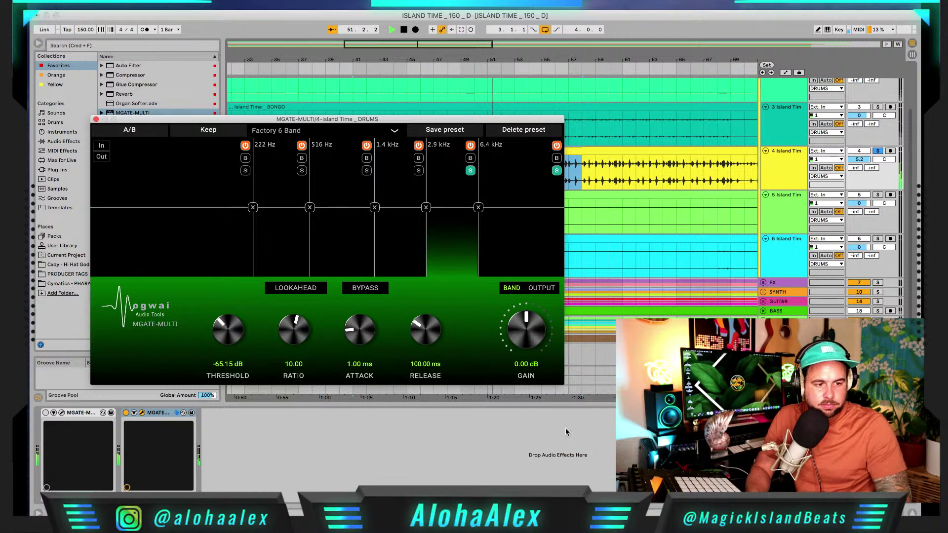
Hide the plug-in window and try to show it again.
key("super+alt+p")
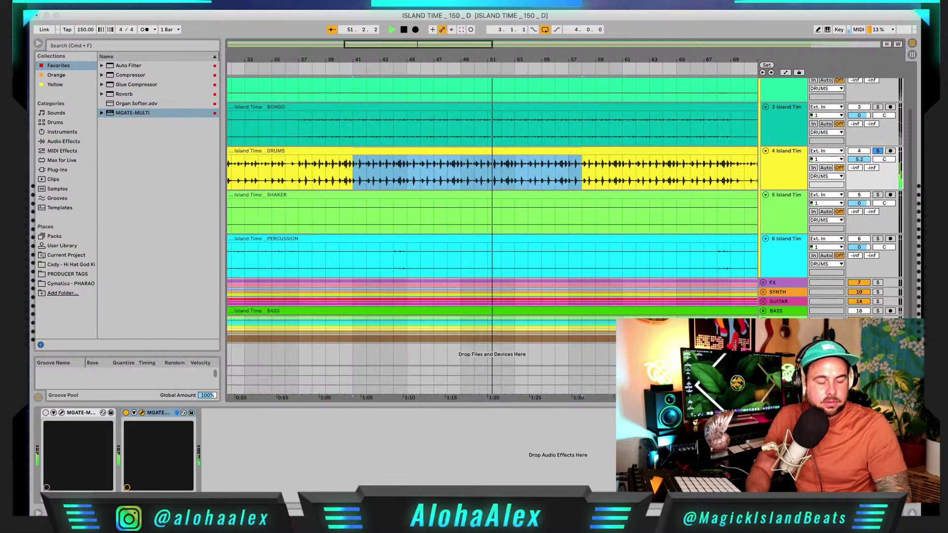
key("super+alt+p")
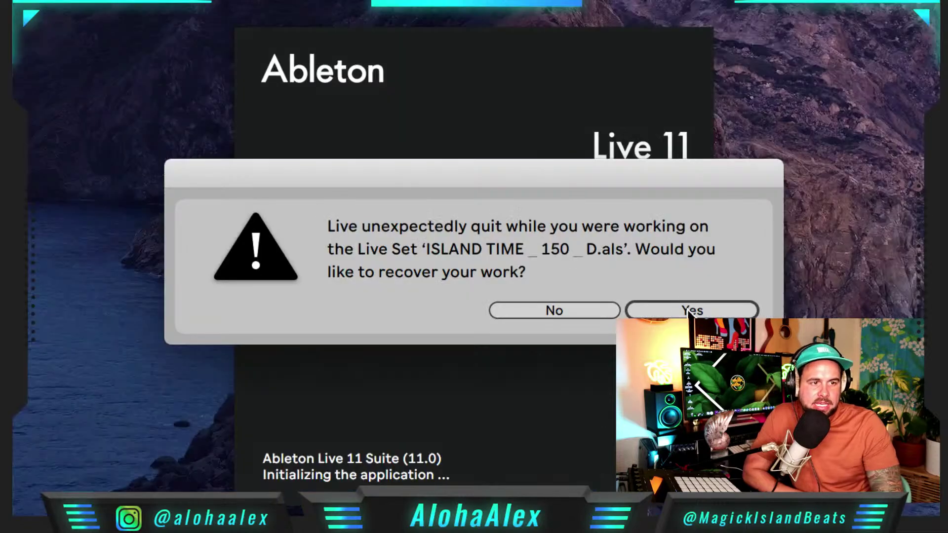
Recover the ISLAND TIME Live Set, reopen the second MGATE-MULTI device and close the crash report.
left_click(688, 311)
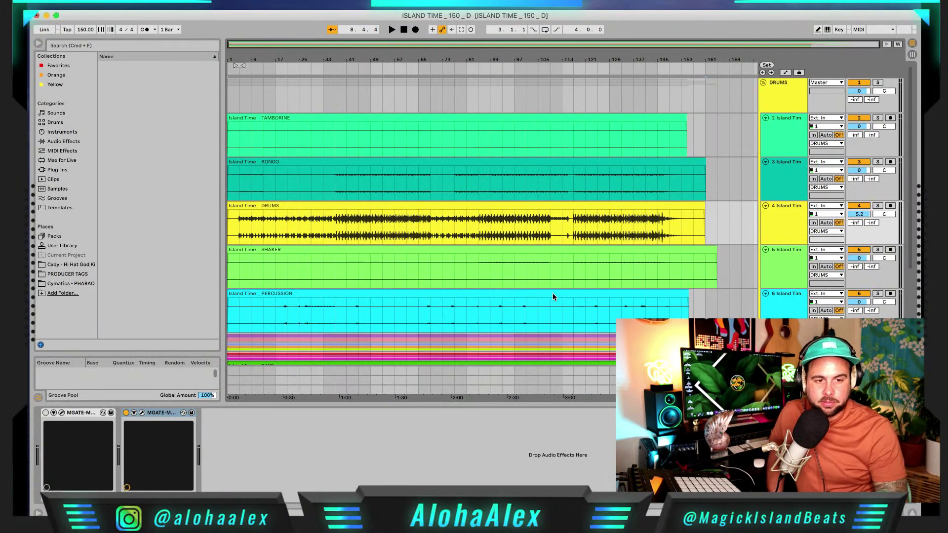
left_click(143, 412)
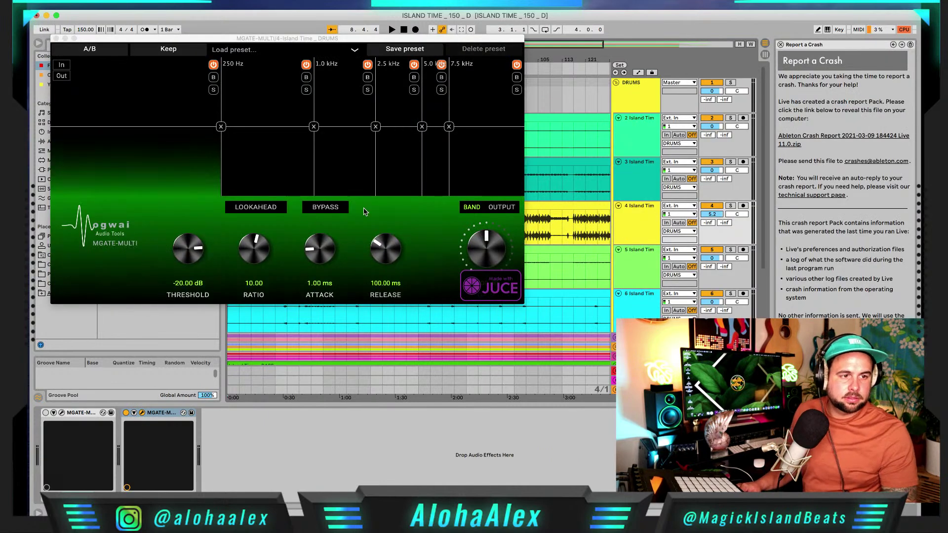
key("space")
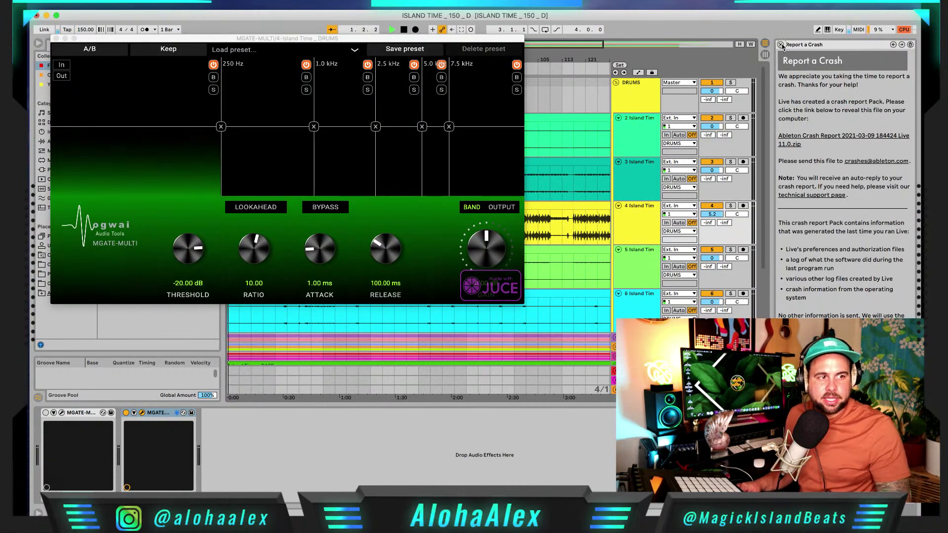
left_click(779, 44)
Loop the DRUMS section starting at bar 37 and play it with the track soloed and the plug-in window fully visible.
left_click_drag(403, 39, 603, 248)
left_click_drag(335, 224, 427, 226)
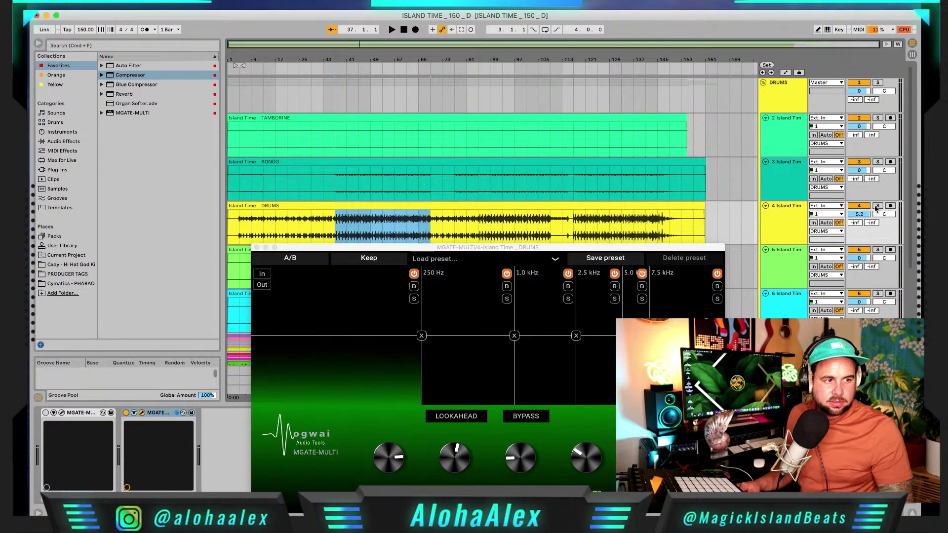
left_click(875, 207)
left_click(544, 29)
key("space")
left_click_drag(531, 248, 410, 84)
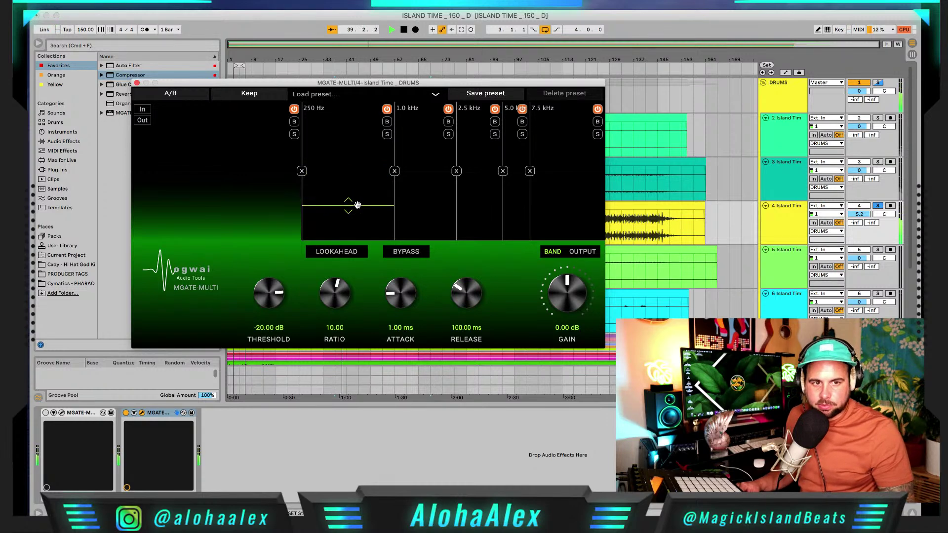
Show the input spectrum and set the second band's level line slightly below the centre line.
left_click(141, 108)
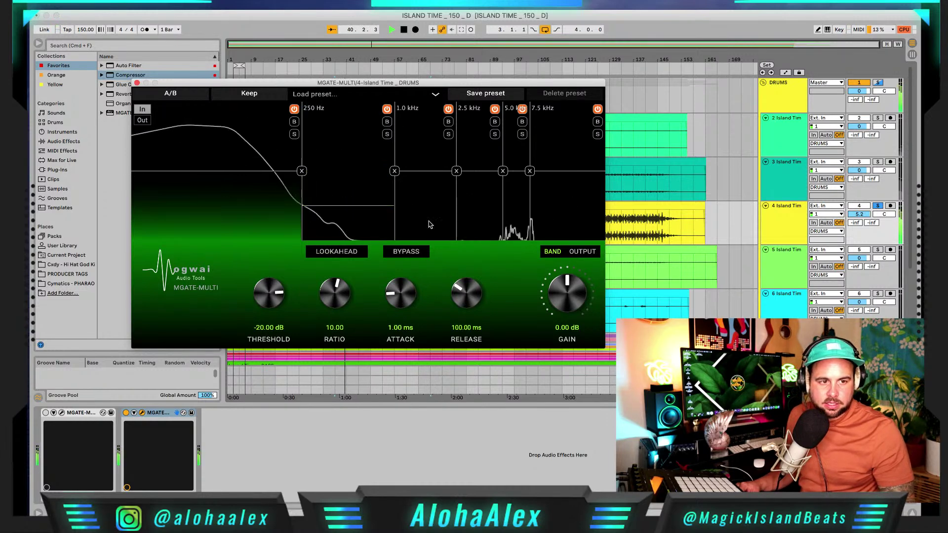
left_click_drag(366, 208, 367, 183)
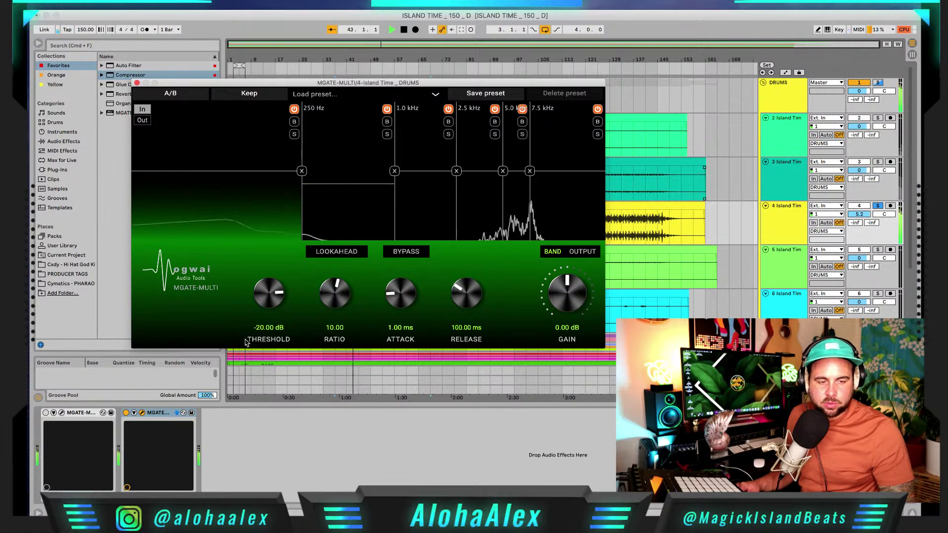
Set the lowest band's threshold to -82.04 dB and the third band's threshold to -51.41 dB.
left_click_drag(256, 324, 256, 353)
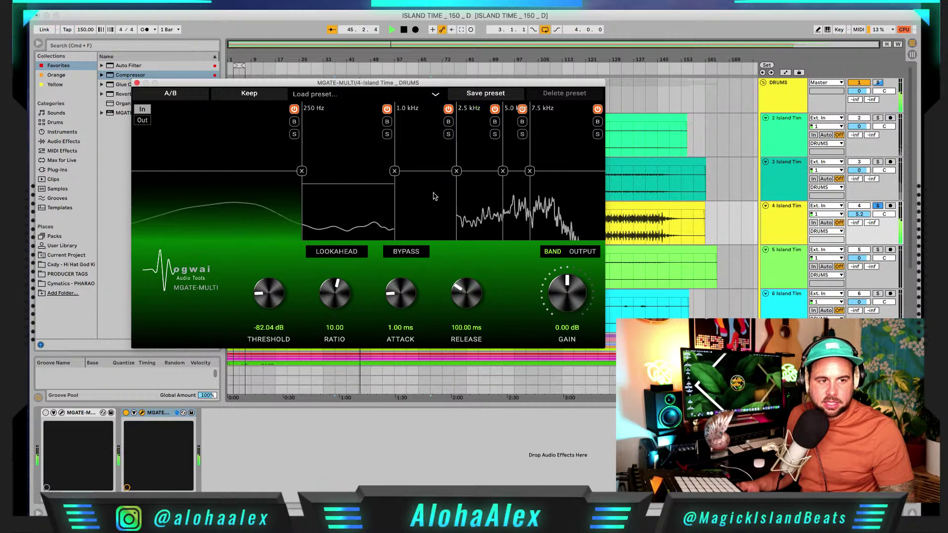
double_click(278, 293)
left_click_drag(277, 293, 268, 322)
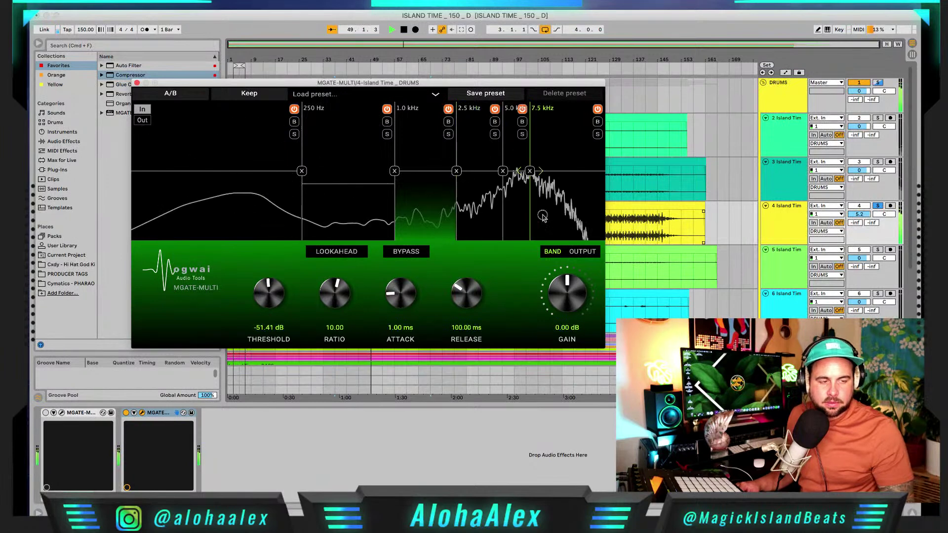
Move the highest crossover to 9.1 kHz and set the highest band to a -79.94 dB threshold and 1.25 ratio.
left_click_drag(529, 218, 543, 218)
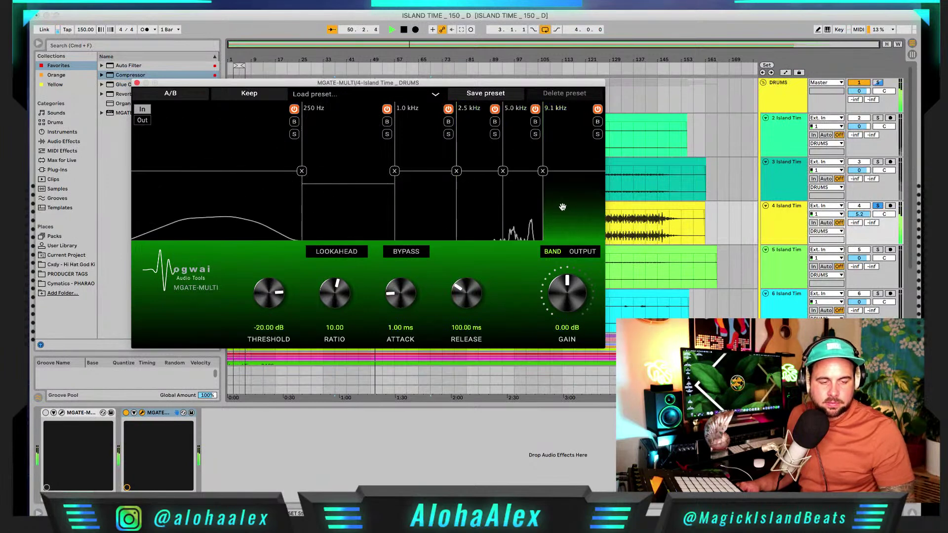
left_click_drag(261, 319, 240, 334)
left_click_drag(327, 299, 317, 320)
Move the third and fourth crossovers to 2.0 kHz and 5.1 kHz, and set the fourth band's threshold to -17.96 dB.
mouse_move(502, 197)
left_mouse_down()
mouse_move(441, 199)
mouse_move(503, 197)
left_mouse_up()
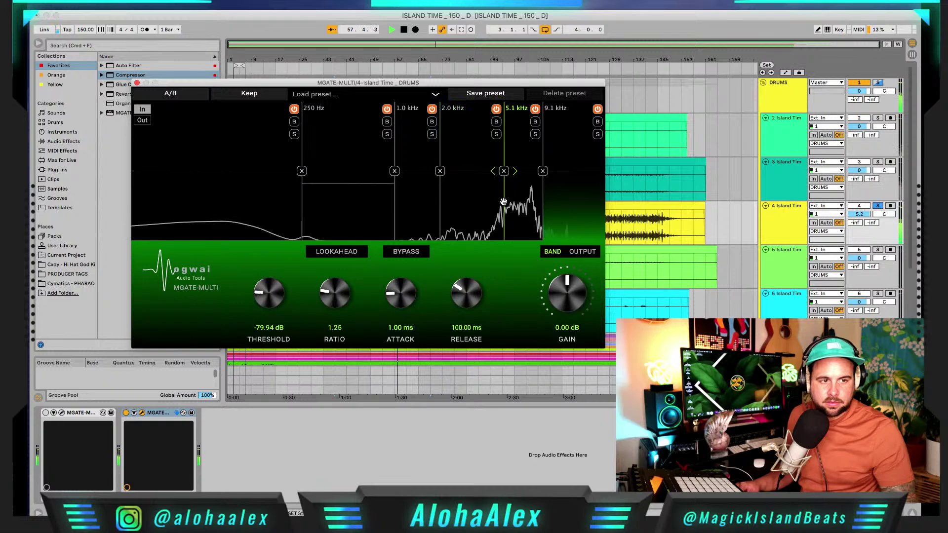
left_click(482, 202)
mouse_move(269, 295)
left_mouse_down()
mouse_move(251, 330)
mouse_move(265, 282)
left_mouse_up()
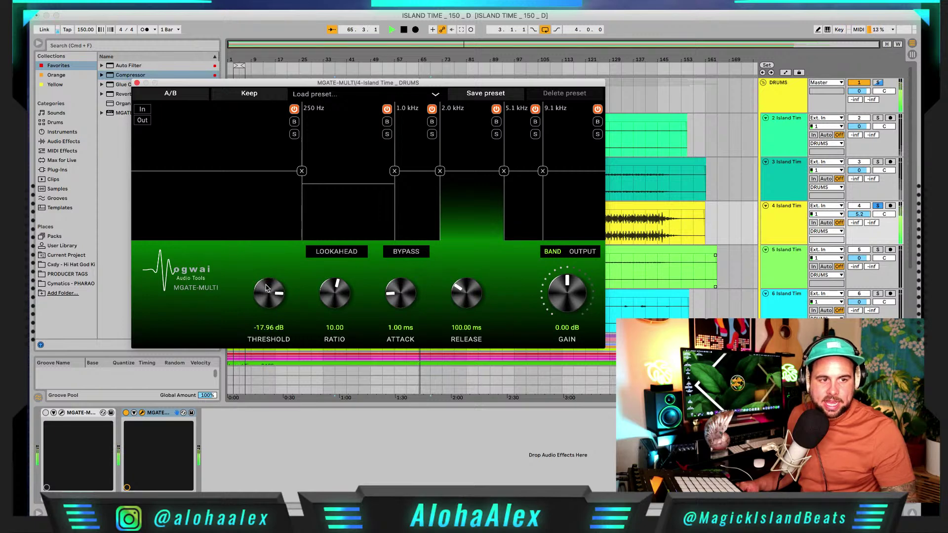
Show the input spectrum again and set the third band's threshold to -69.32 dB.
left_click(425, 212)
left_click(142, 109)
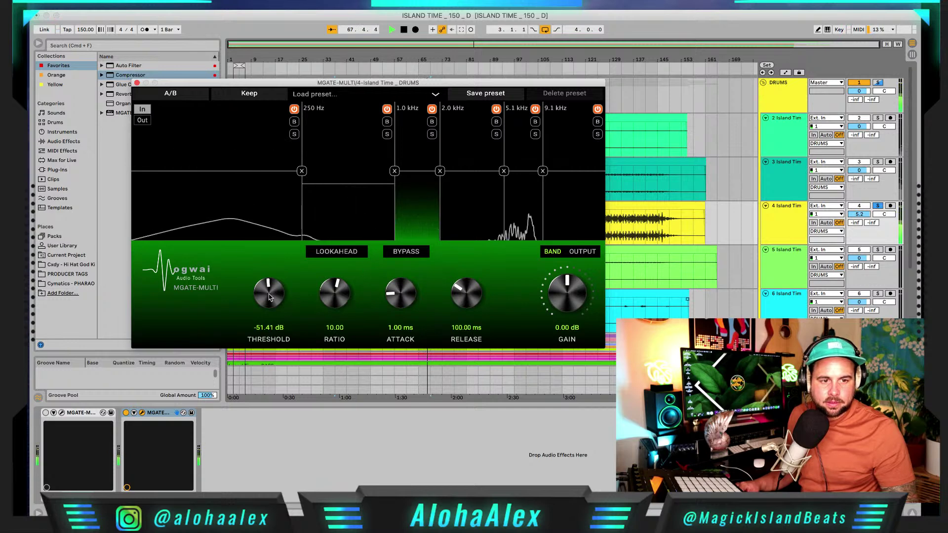
mouse_move(269, 296)
left_mouse_down()
mouse_move(277, 270)
mouse_move(261, 309)
left_mouse_up()
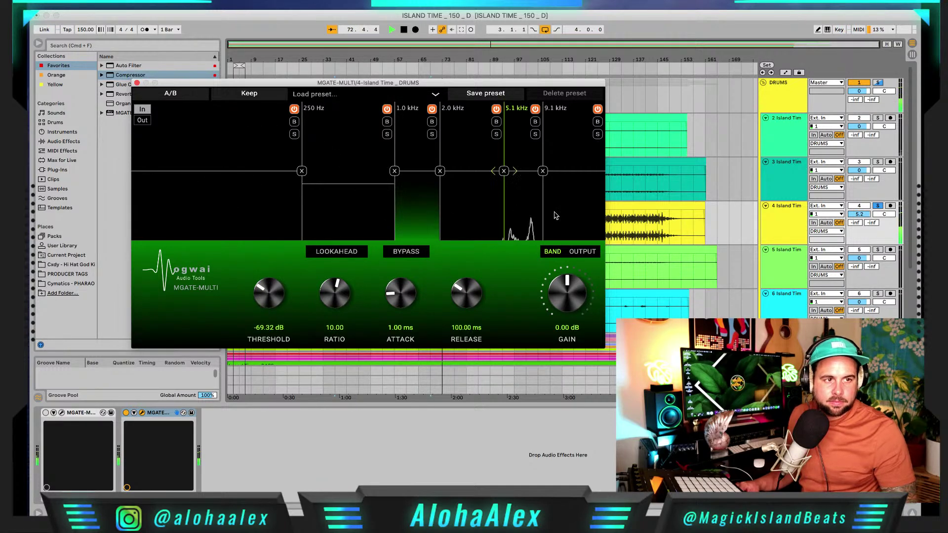
Move the highest crossover to 11.7 kHz and set the fifth band to a -18.23 dB threshold and 14.84 dB gain.
left_click_drag(543, 216, 561, 216)
left_click(582, 212)
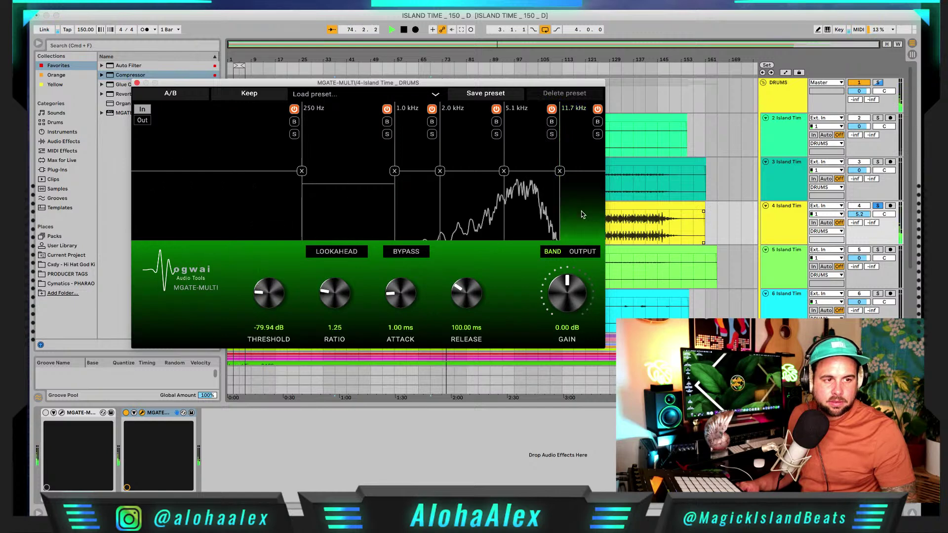
left_click(545, 209)
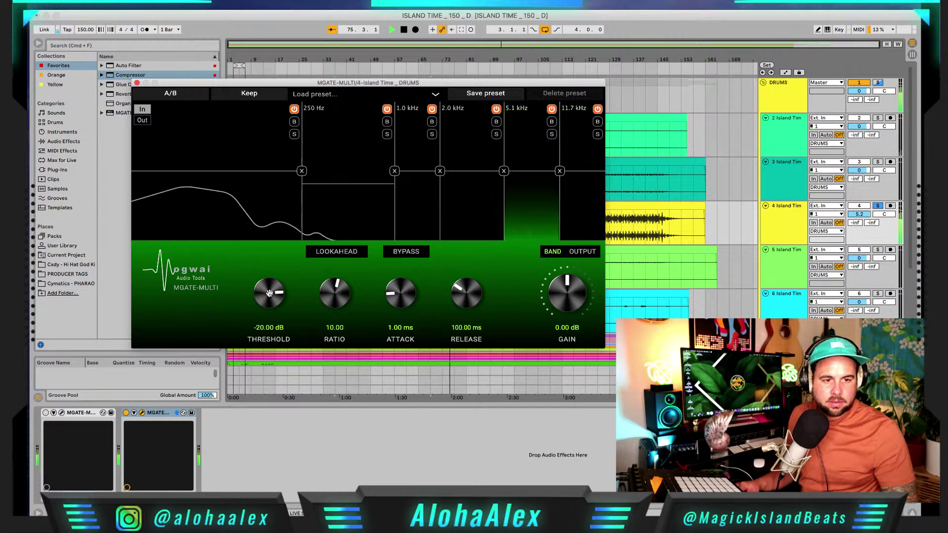
left_click_drag(271, 295, 272, 286)
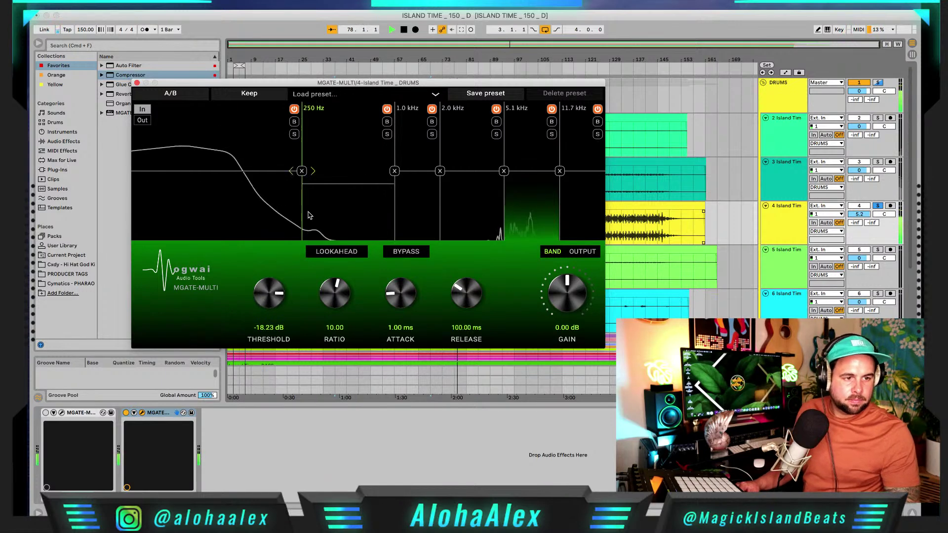
left_click_drag(567, 290, 567, 266)
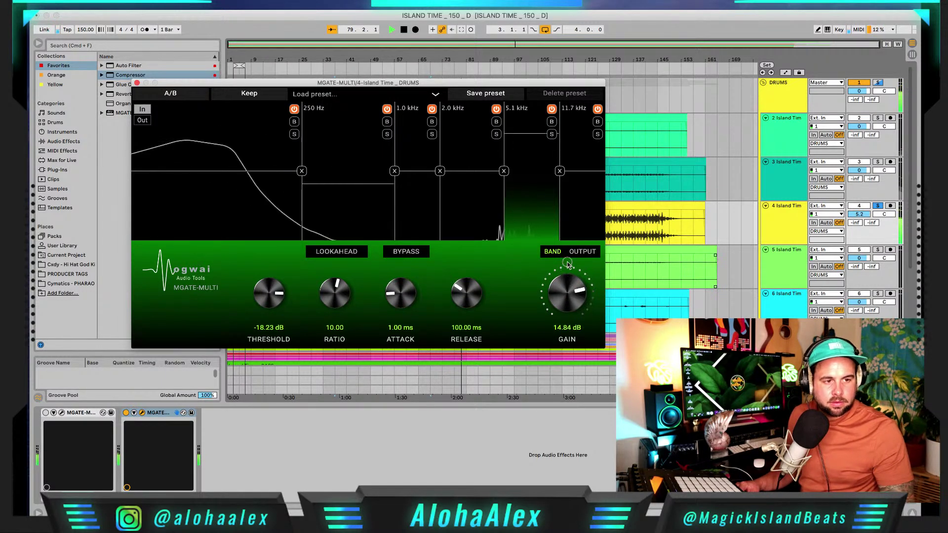
Set the overall output gain to 2.9 dB and the second band's threshold to -35.29 dB.
left_click(578, 252)
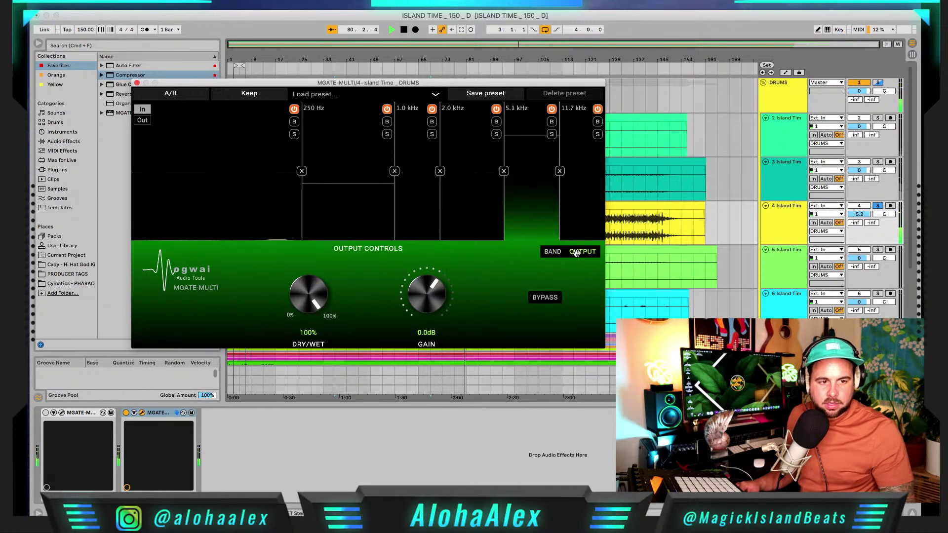
mouse_move(418, 286)
left_mouse_down()
mouse_move(419, 277)
mouse_move(428, 287)
left_mouse_up()
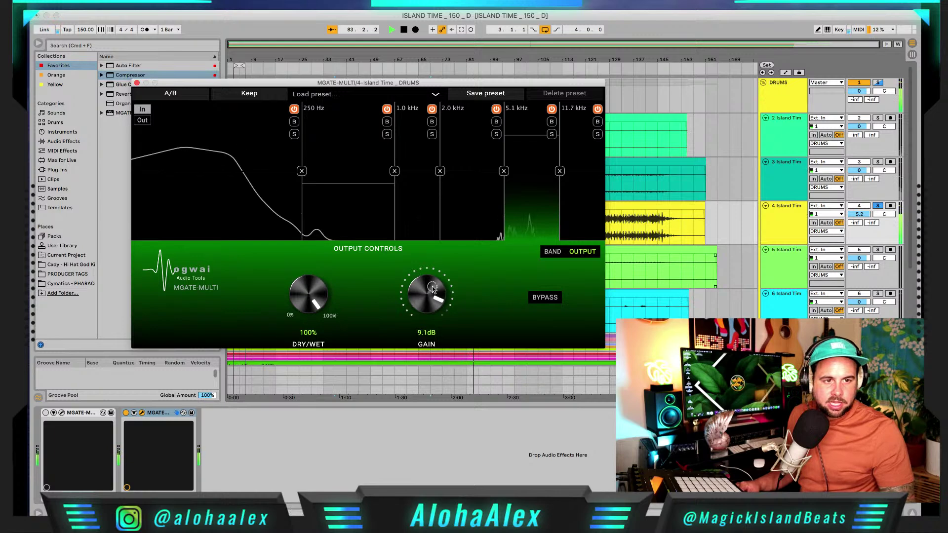
left_click(356, 220)
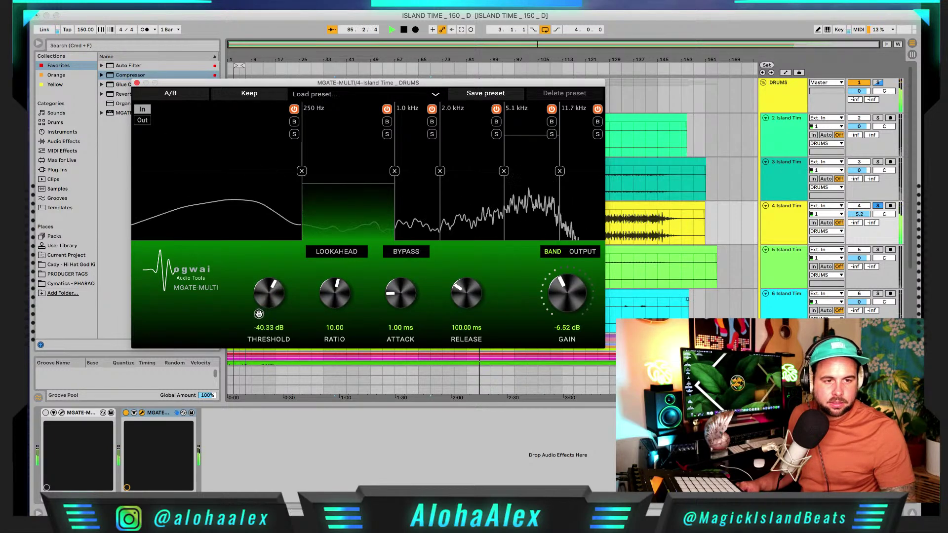
left_click_drag(260, 307, 261, 312)
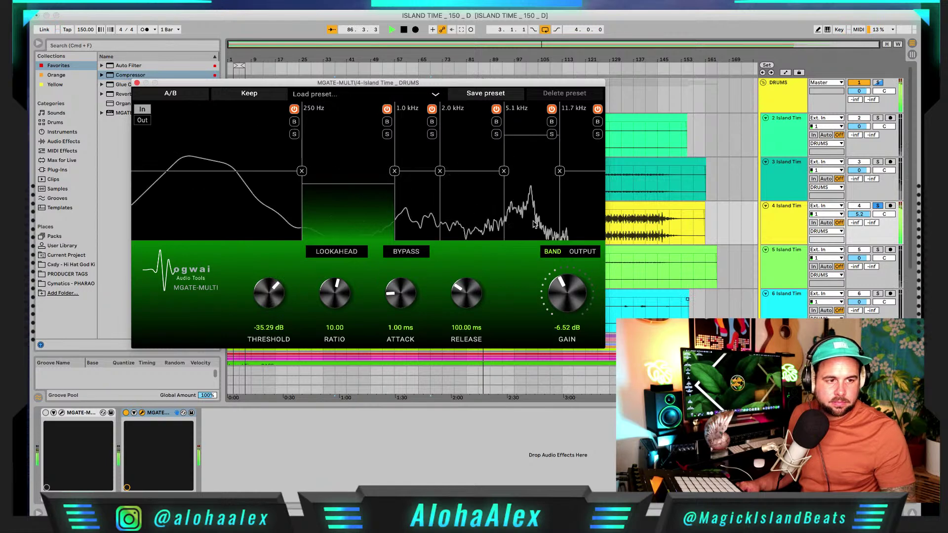
Move the highest crossover to 13.6 kHz, and show the band controls and input spectrum again.
left_click(578, 254)
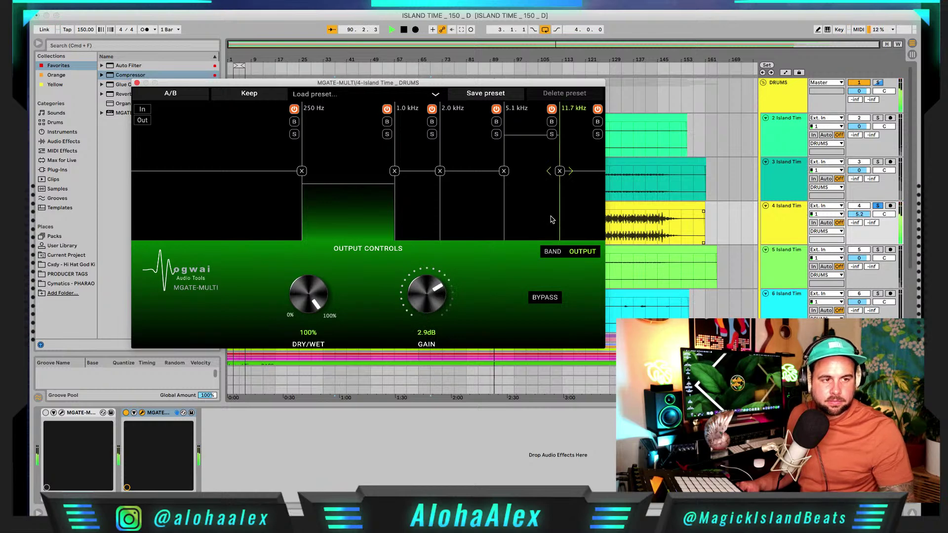
left_click(570, 217)
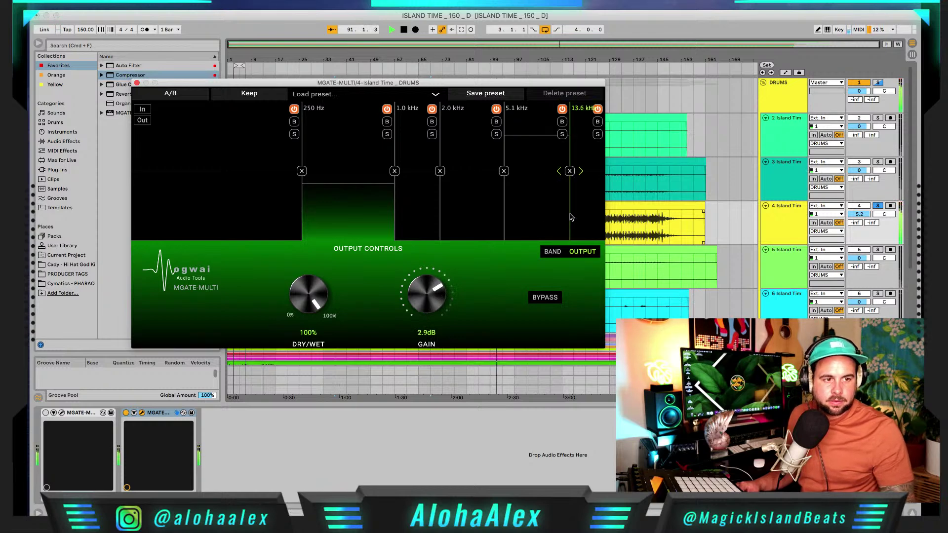
left_click(551, 252)
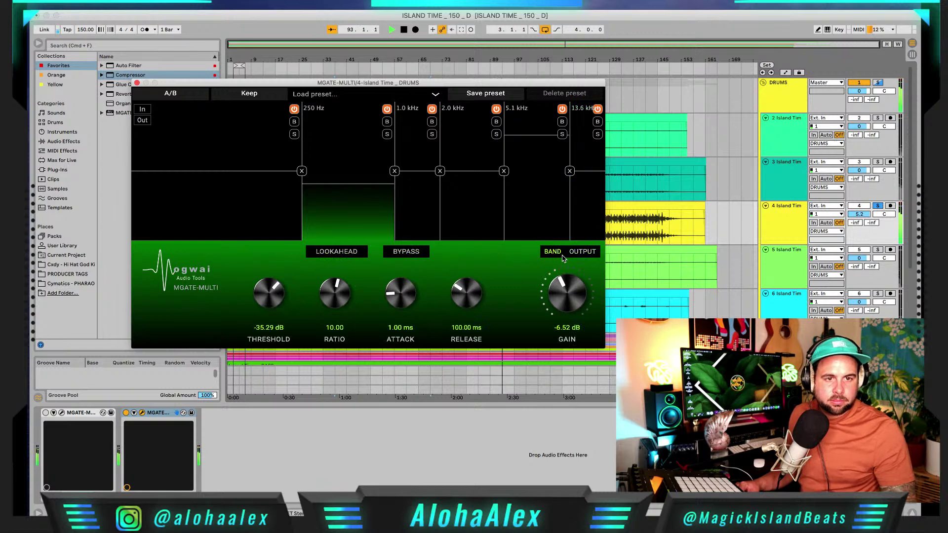
left_click(141, 108)
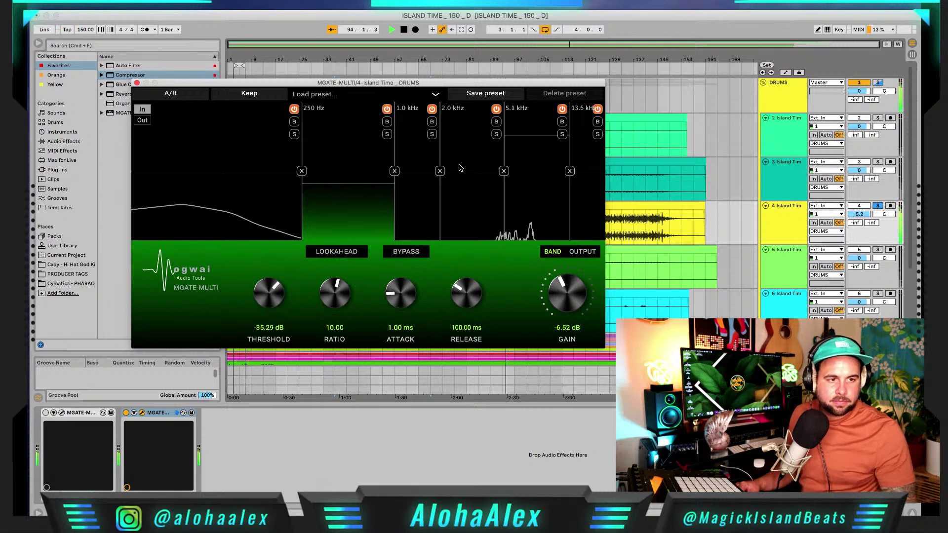
Set the fourth band's gain to -21.10 dB and pull the fifth band's gain down below 0 dB.
left_click(471, 177)
left_click_drag(472, 179, 470, 212)
left_click_drag(531, 143, 529, 194)
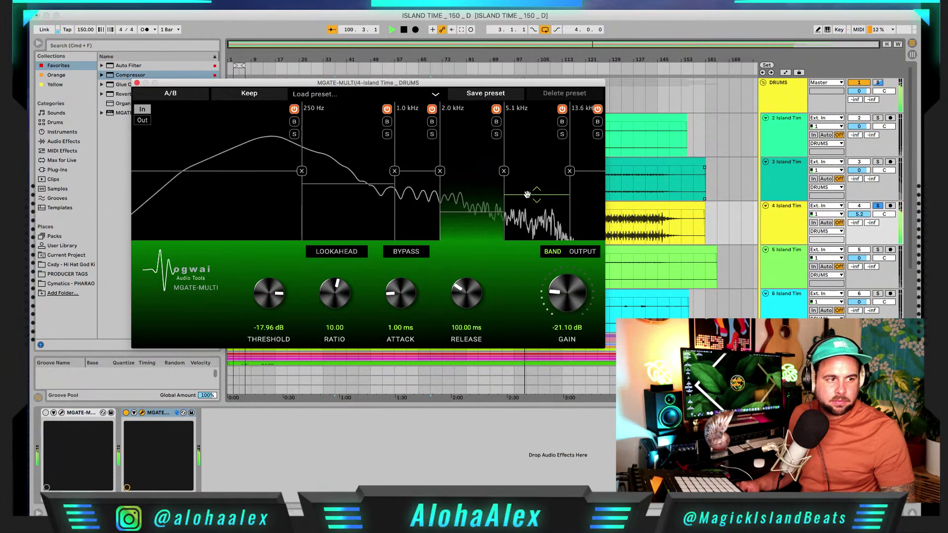
Unsolo the DRUMS track, close the MGATE-MULTI window and stop playback.
left_click(876, 206)
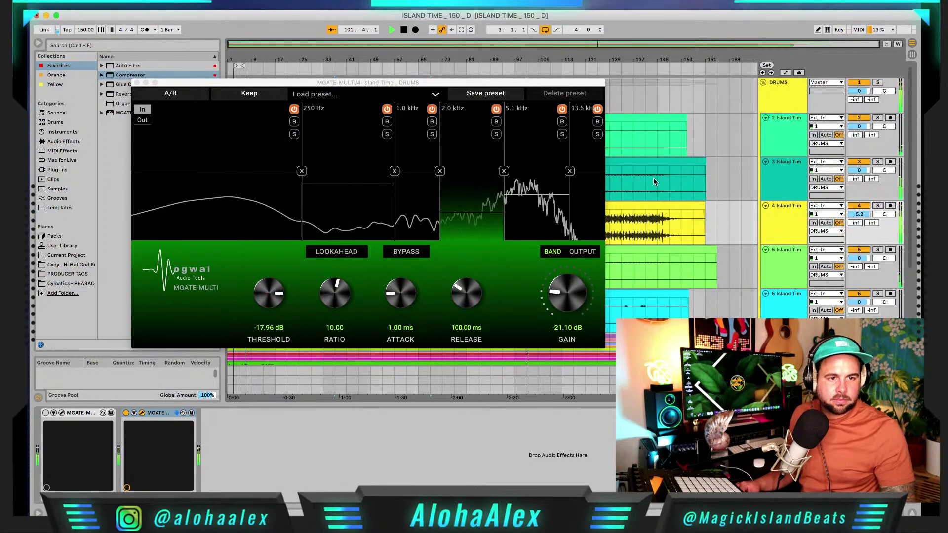
left_click(137, 83)
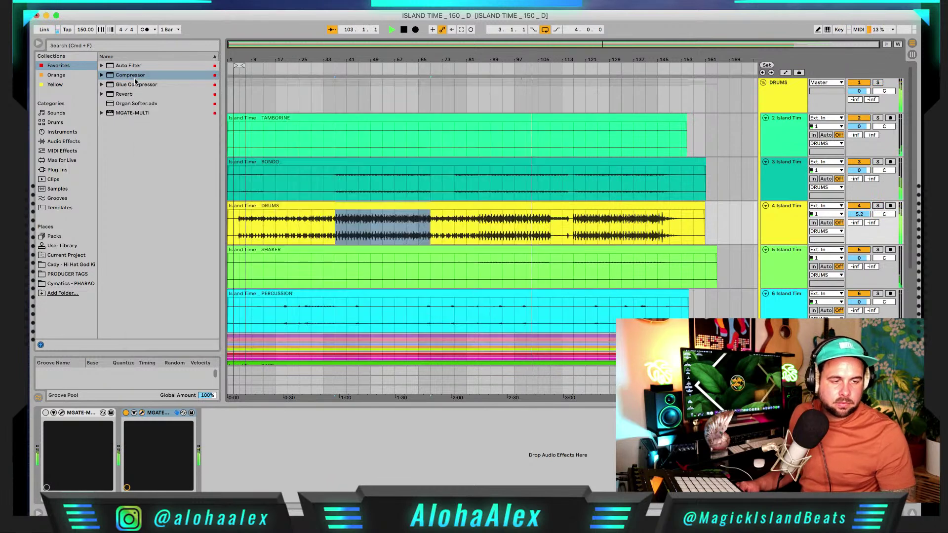
left_click(487, 219)
key("space")
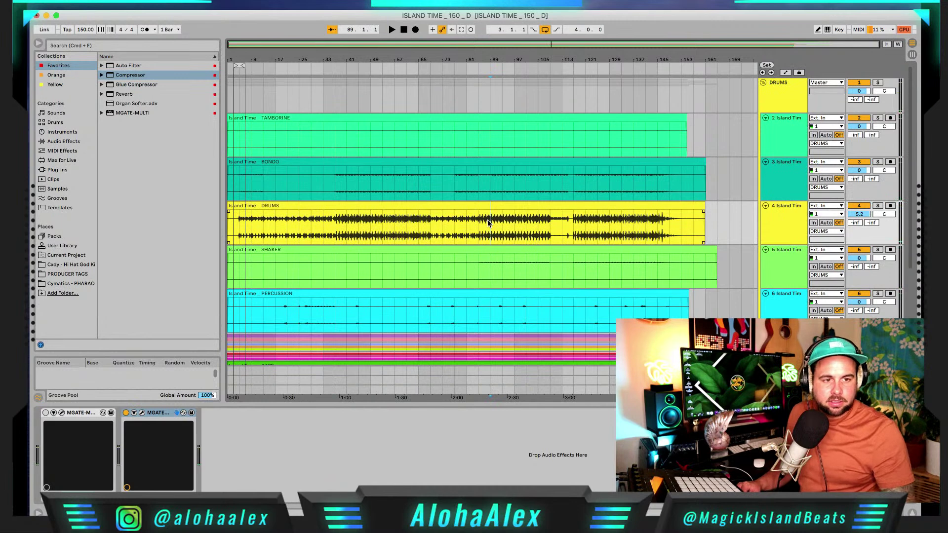
Play the soloed DRUMS track from bar 37 and compare it with the second MGATE-MULTI off and on.
left_click_drag(332, 224, 416, 228)
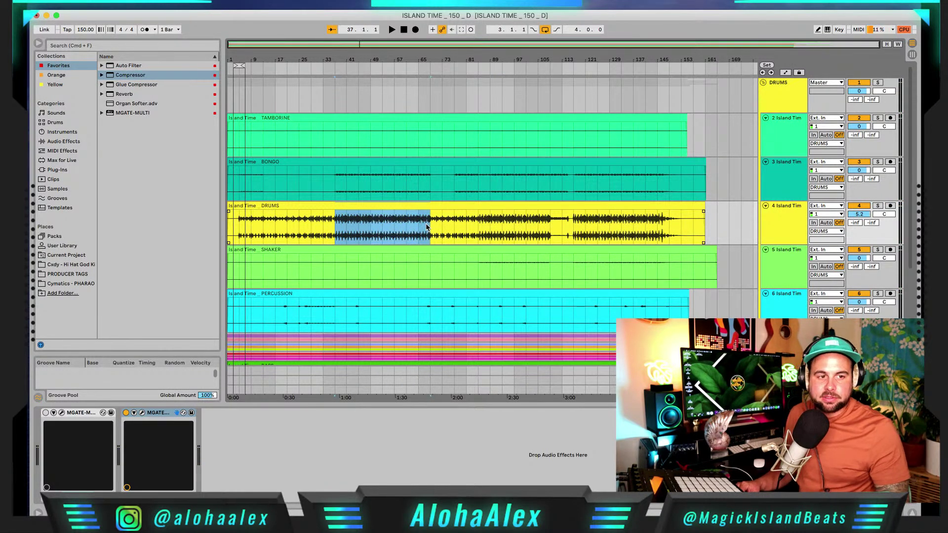
scroll(543, 213, "down", 2)
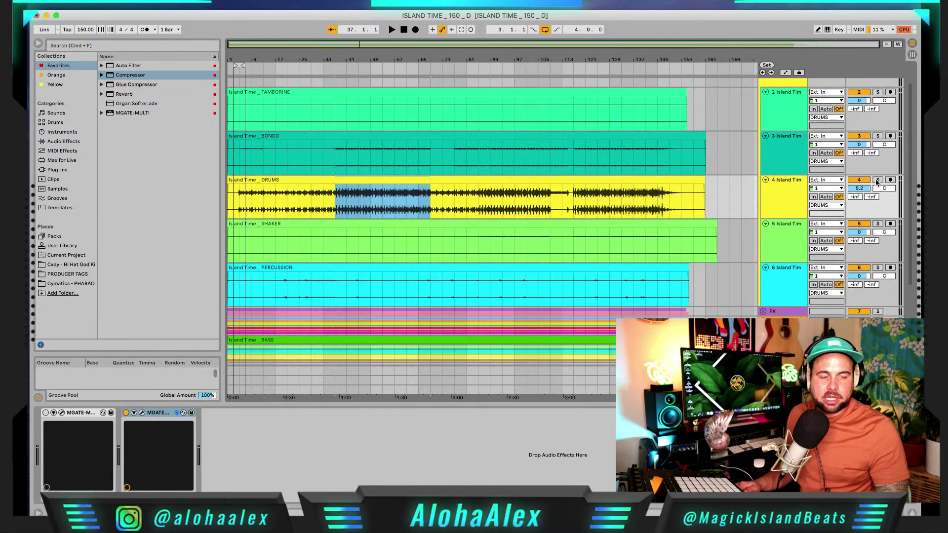
left_click(877, 180)
key("space")
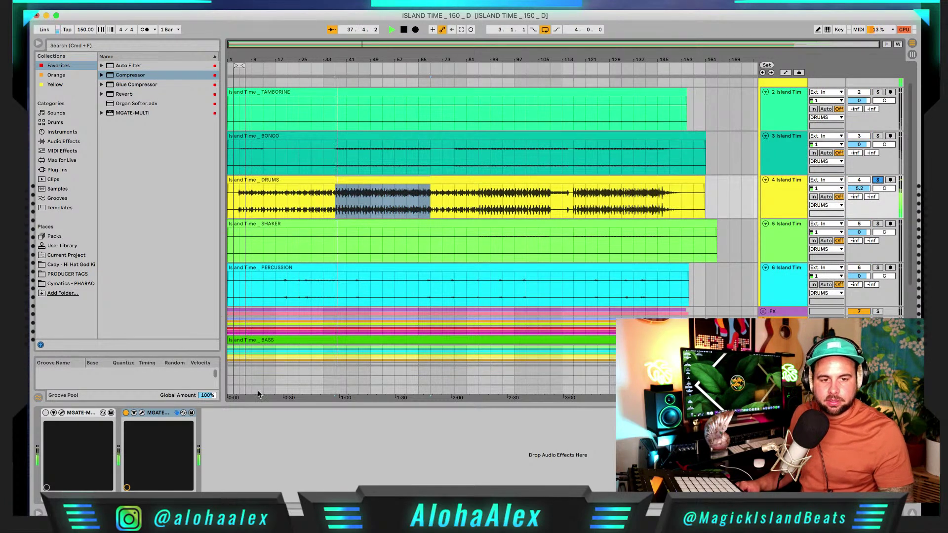
left_click(126, 412)
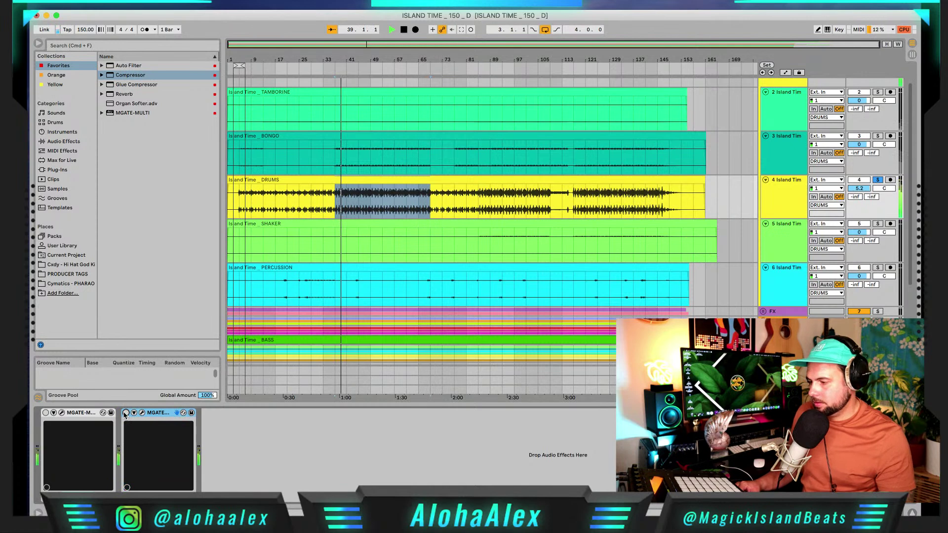
left_click(126, 413)
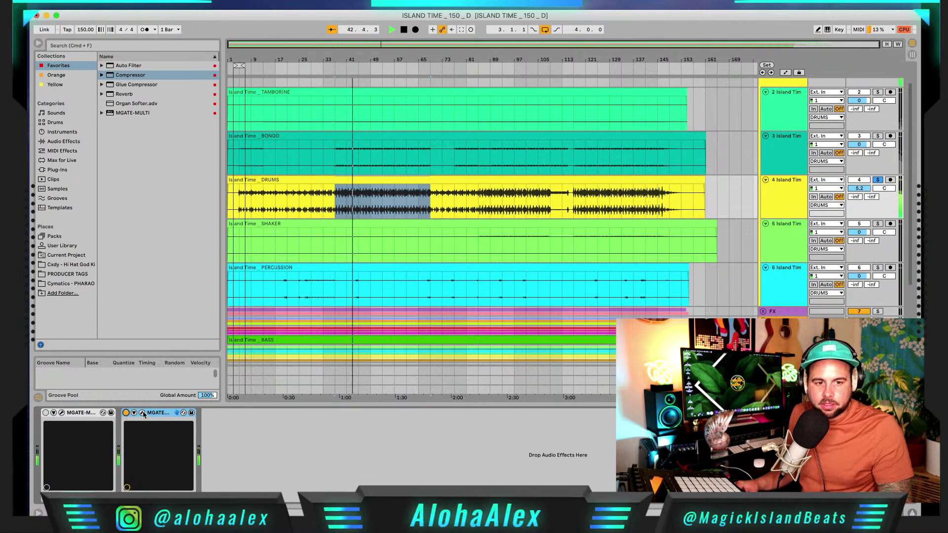
Reopen the second MGATE-MULTI, lower the second band's gain further and show the input spectrum.
left_click(142, 413)
left_click_drag(359, 193, 358, 208)
left_click(142, 109)
Move the second, third and fourth crossovers to 626 Hz, 1.6 kHz and 6.0 kHz.
left_click_drag(403, 204, 376, 198)
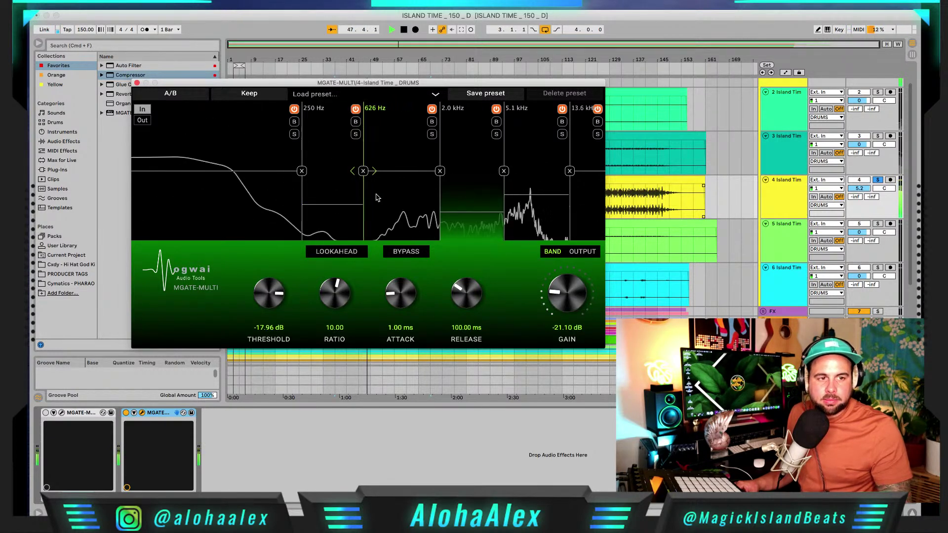
left_click_drag(439, 196, 427, 195)
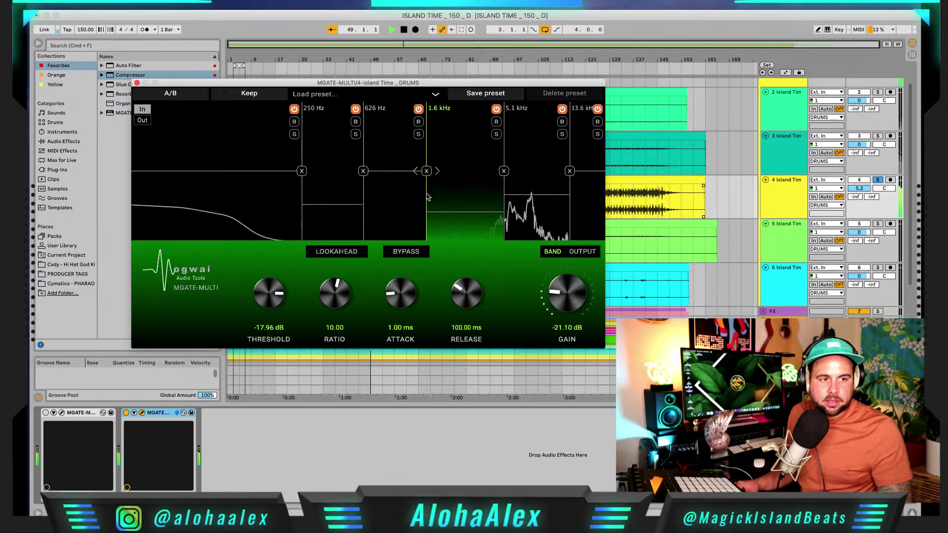
left_click_drag(504, 191, 516, 189)
Audition the third band bypassed and then soloed, and set its gain to -19.40 dB.
left_click(419, 124)
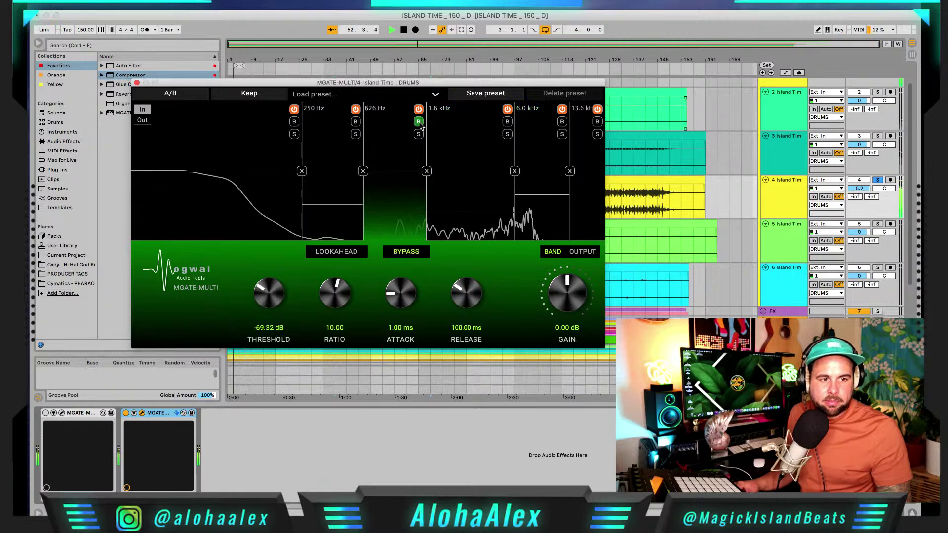
left_click(418, 121)
left_click(418, 134)
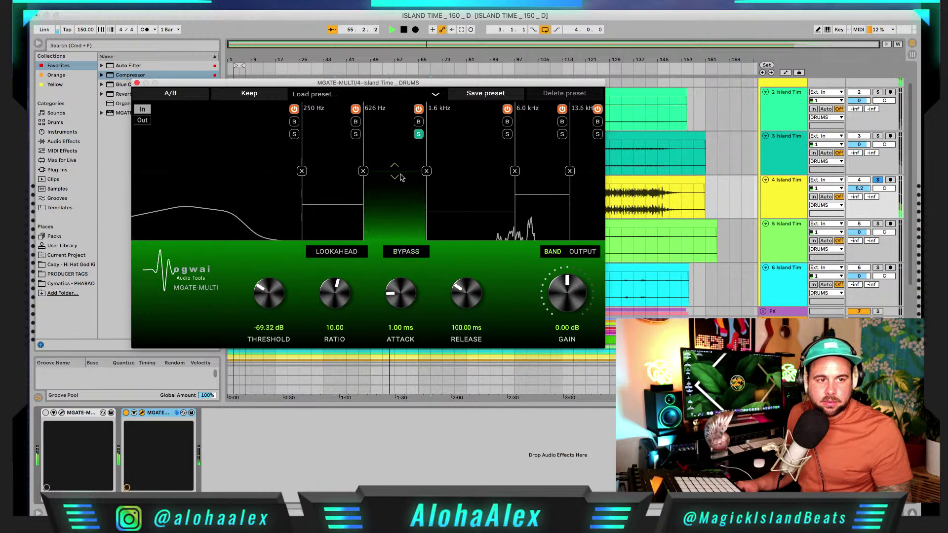
left_click_drag(393, 171, 395, 206)
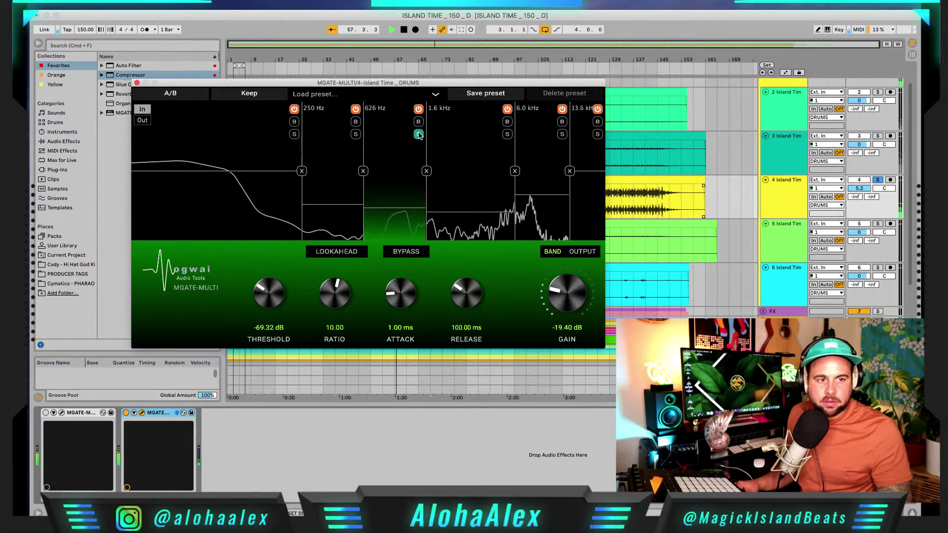
Raise the fourth band's gain above 0 dB and move its crossovers to 4.6 kHz and 6.9 kHz.
left_click_drag(471, 214, 469, 190)
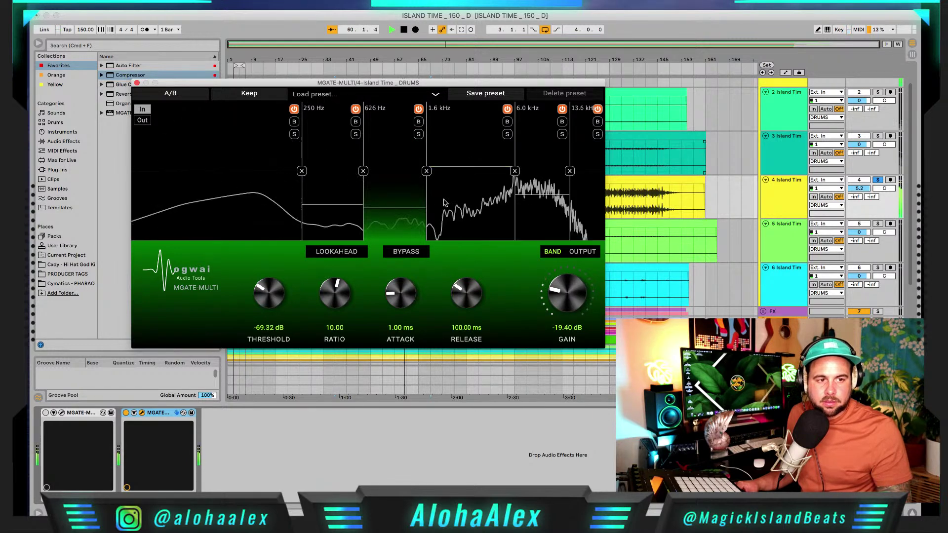
left_click_drag(433, 193, 493, 156)
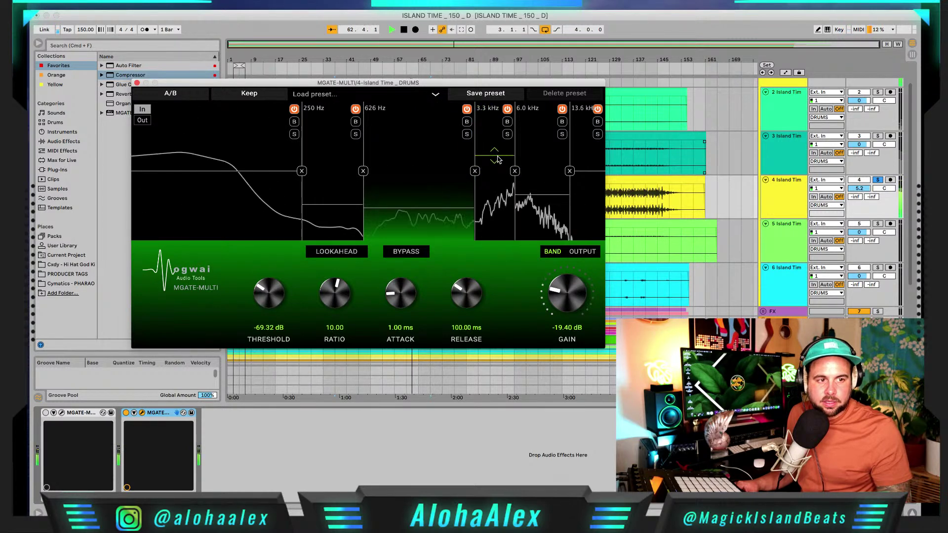
left_click_drag(516, 189, 551, 194)
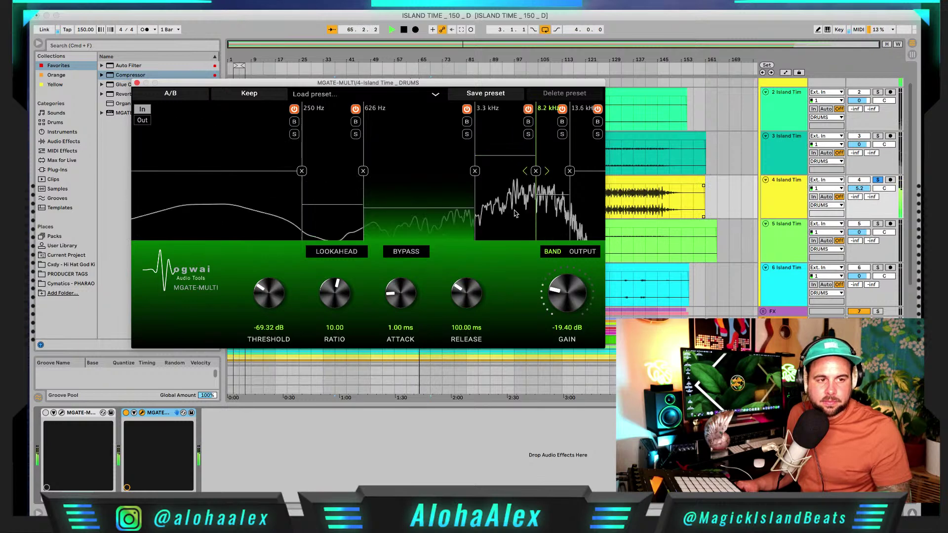
left_click_drag(475, 196, 520, 188)
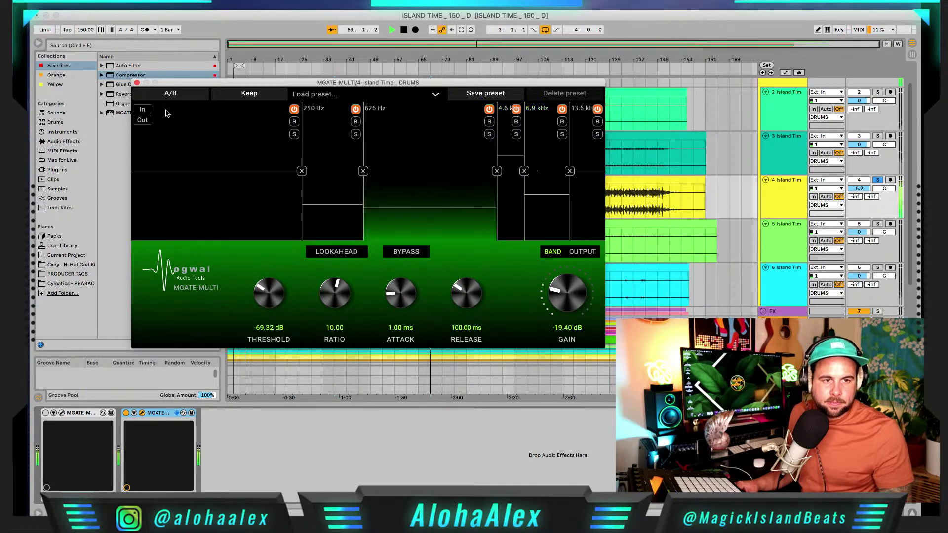
Raise the second band's gain slightly against the input spectrum, and close the plugin window with playback stopped.
left_click(143, 109)
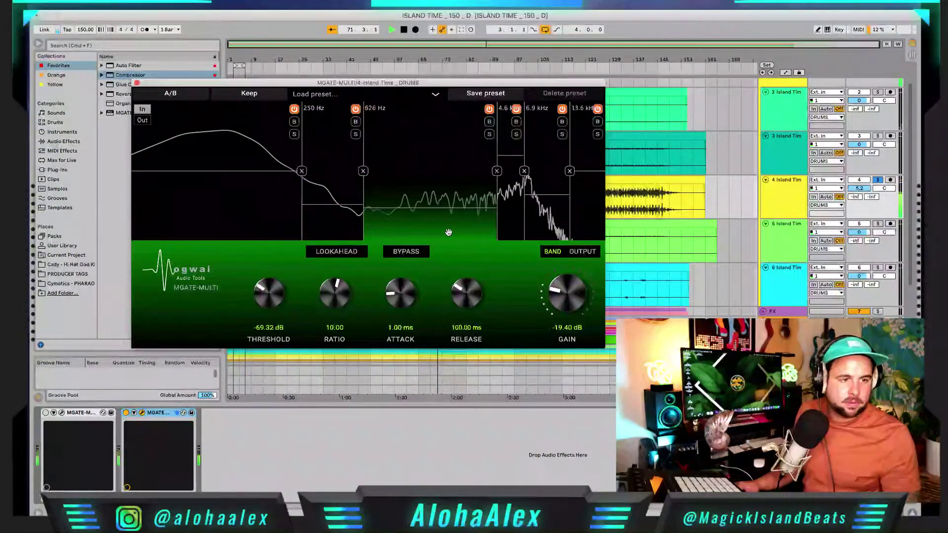
left_click_drag(324, 204, 329, 194)
key("space")
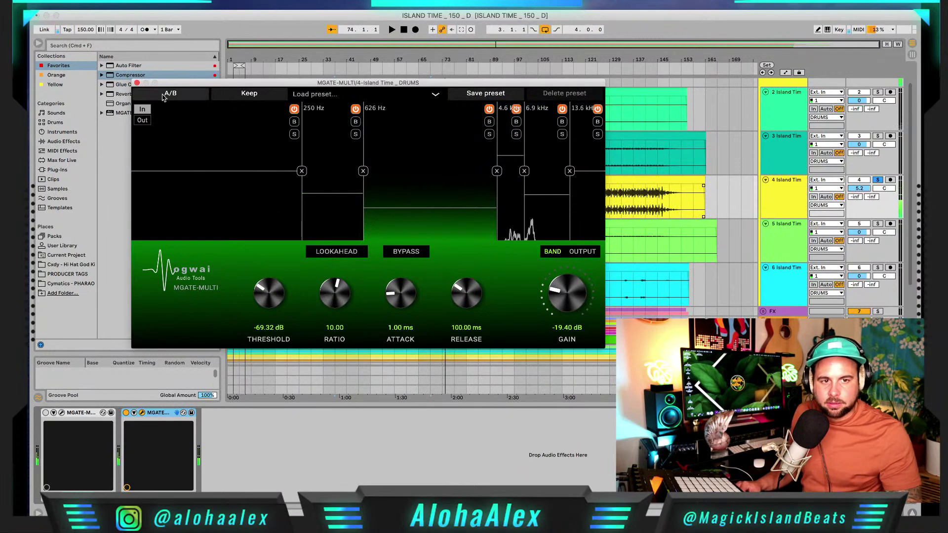
left_click(136, 82)
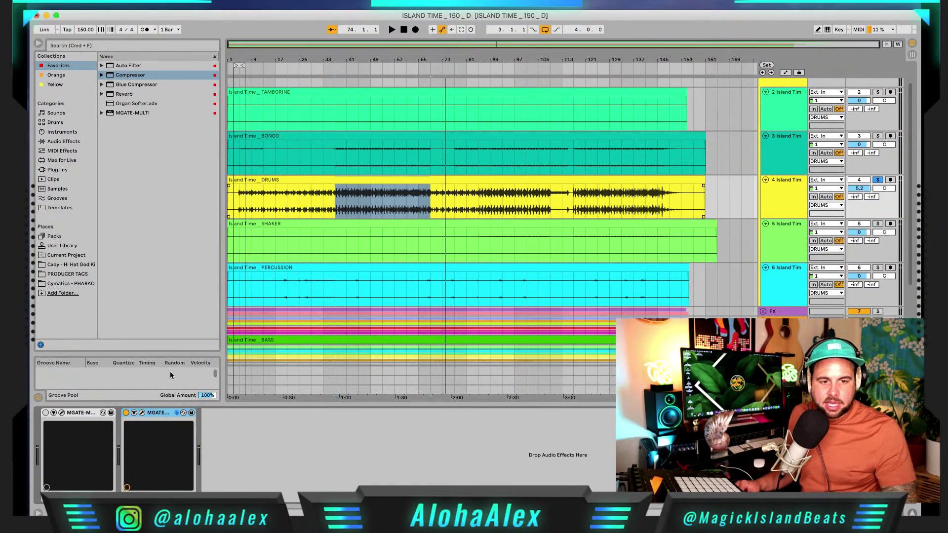
Unfold the SYNTH group, solo the SYNTH 1 track and play a selected passage from about bar 29 to 45.
scroll(582, 238, "down", 3)
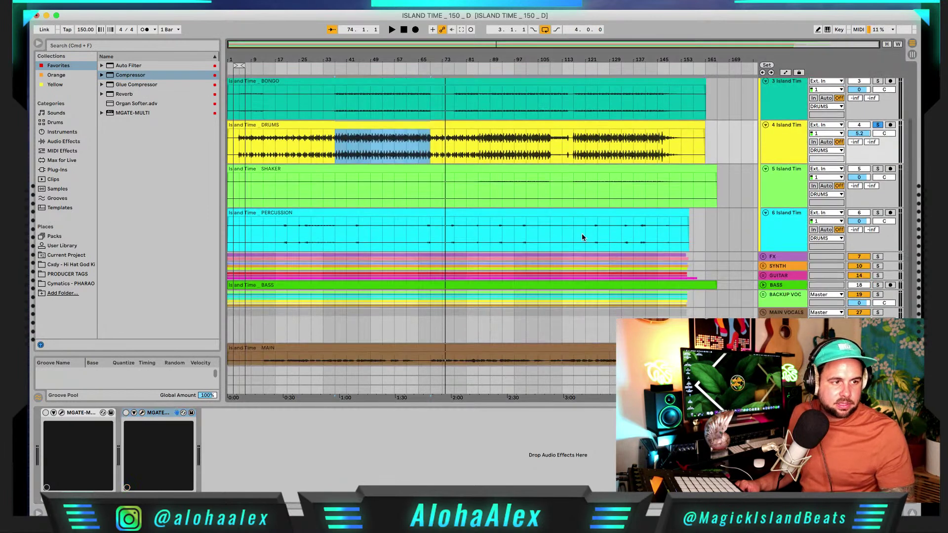
left_click(763, 265)
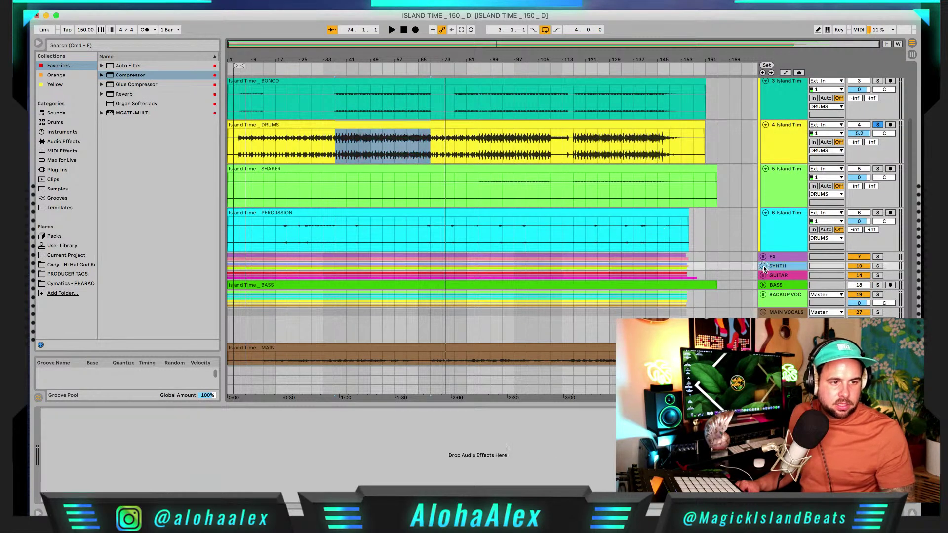
left_click(763, 266)
scroll(573, 244, "down", 8)
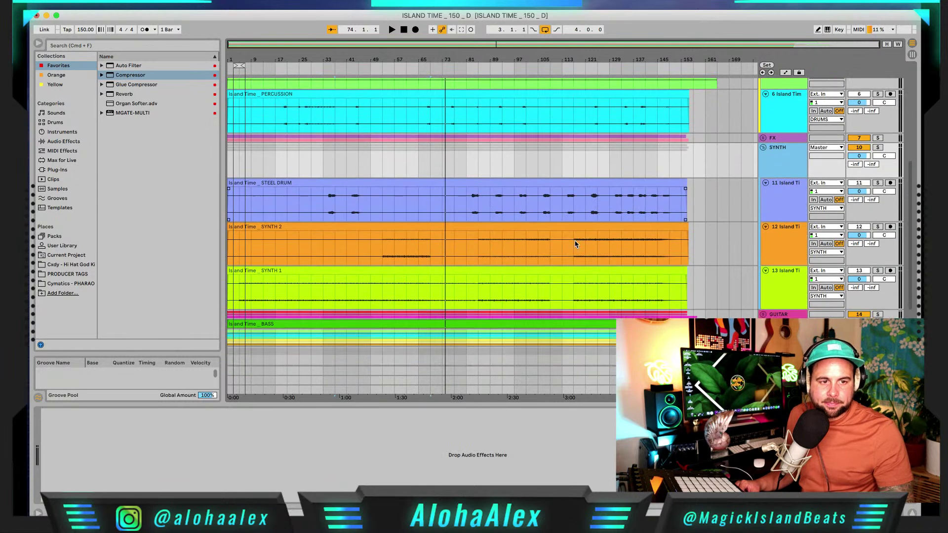
left_click(877, 234)
left_click_drag(312, 247, 358, 266)
key("space")
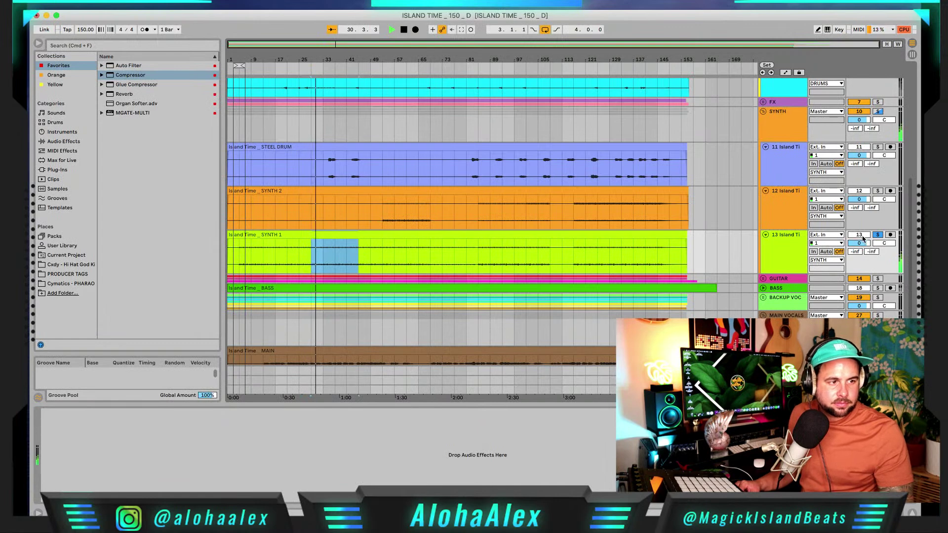
Raise the SYNTH 1 clip's gain to 12.9 dB and add the MGATE-MULTI plugin to its track.
left_click(632, 237)
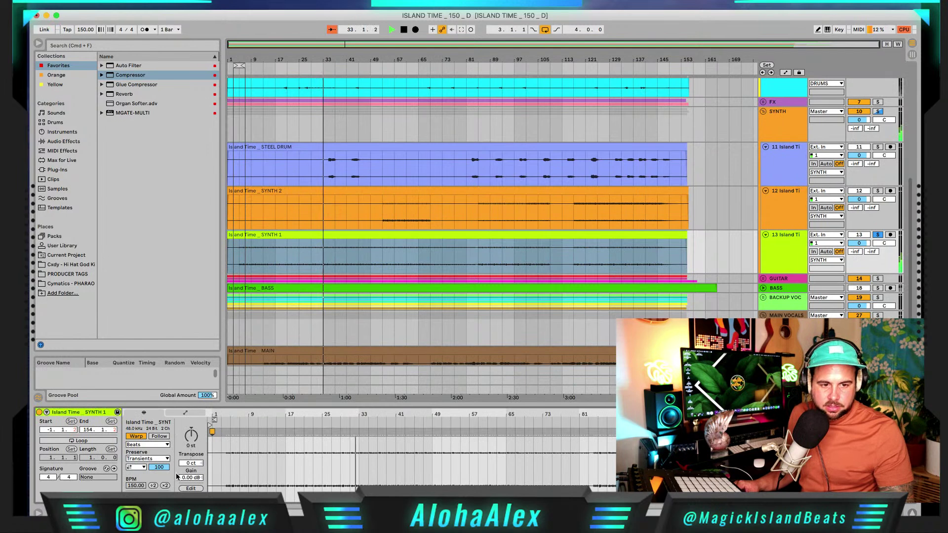
left_click_drag(190, 480, 191, 475)
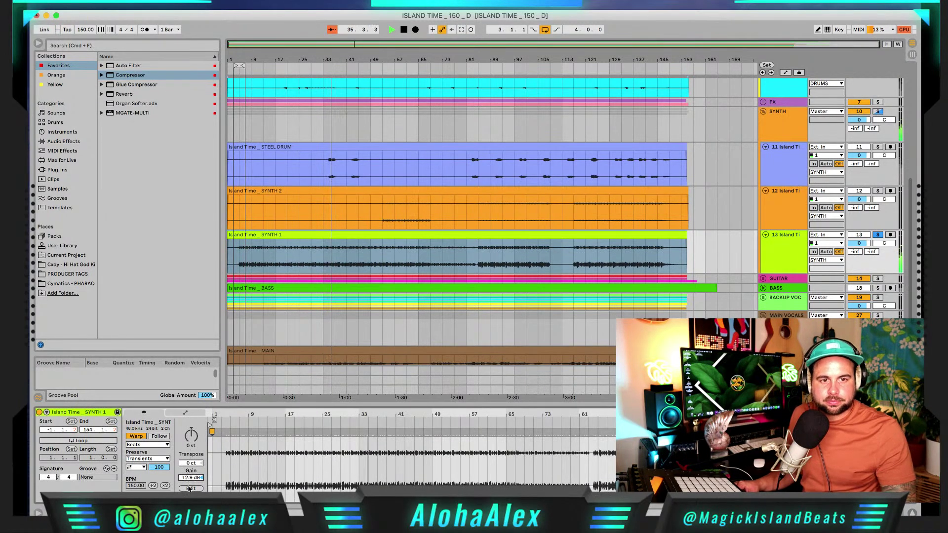
left_click(127, 113)
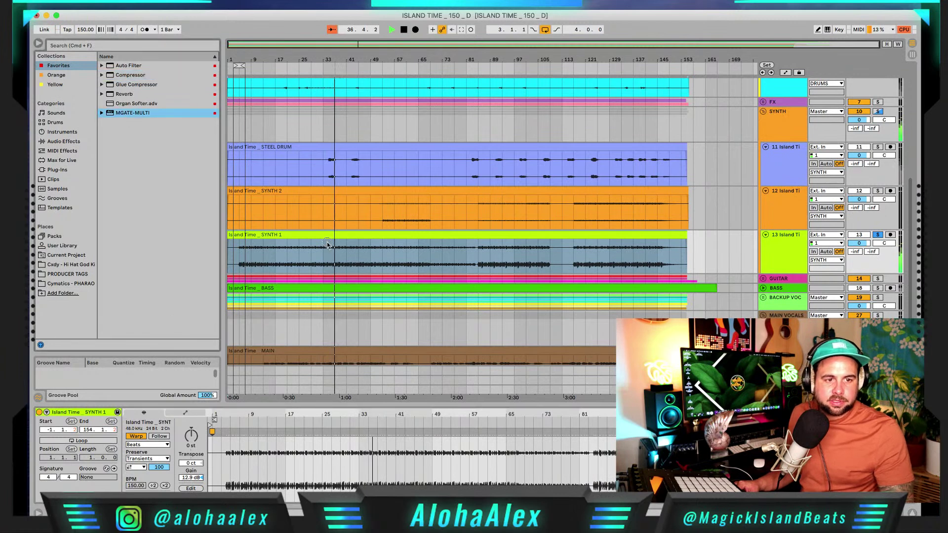
key("Return")
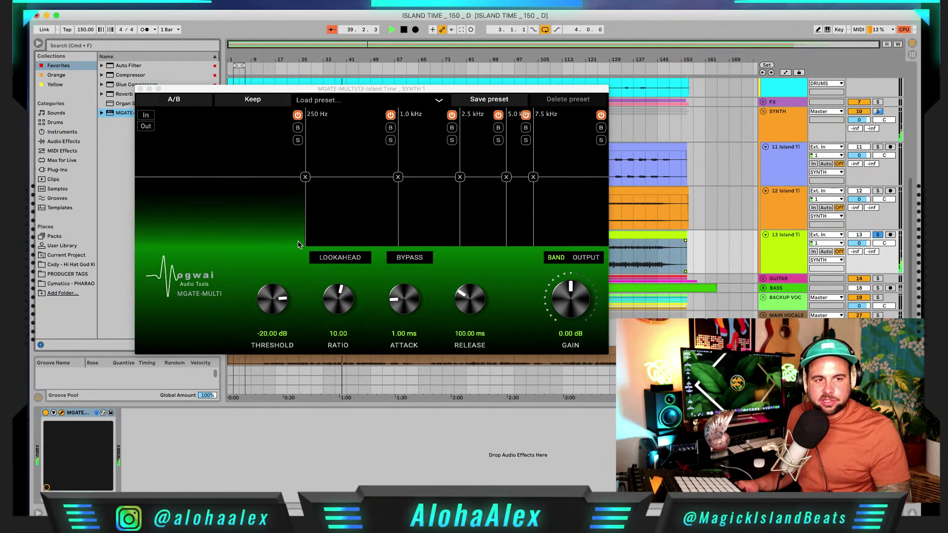
Load the Factory 3 Band preset in the SYNTH 1 gate and show the input spectrum.
left_click(436, 100)
left_click(360, 139)
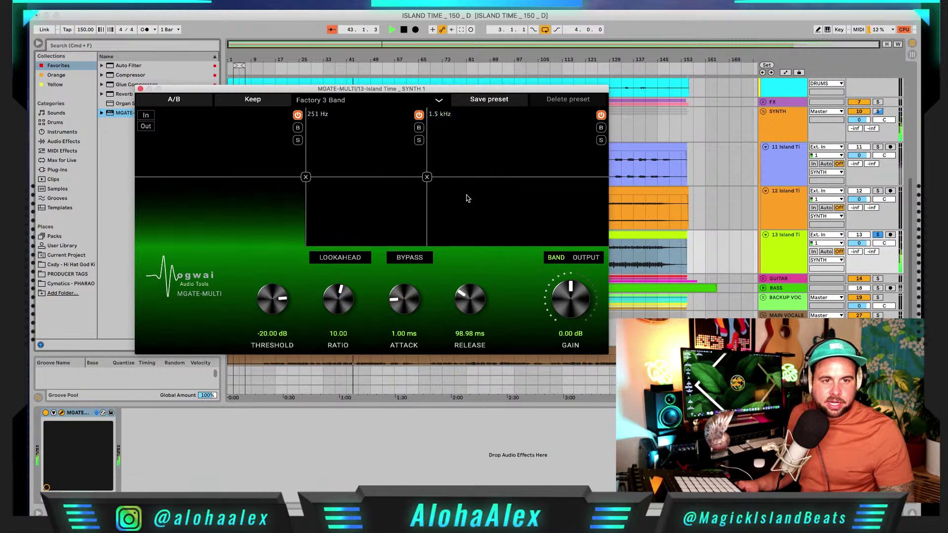
left_click(146, 115)
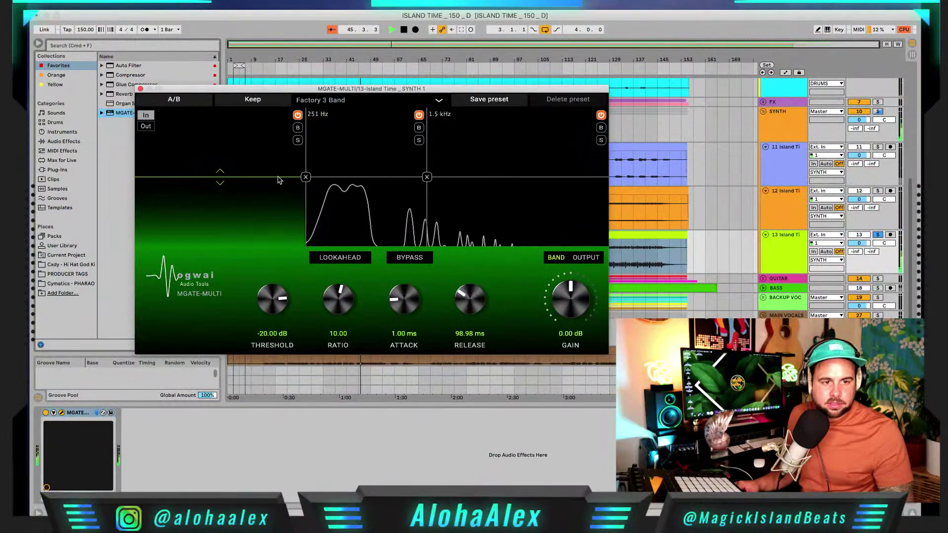
Set the three bands' thresholds to -74.66, -78.87 and -10.35 dB, and the highest band's ratio to 2.05, attack to 131.76 ms and release to 1718.09 ms.
left_click_drag(272, 302, 252, 369)
left_click(356, 231)
left_click(467, 233)
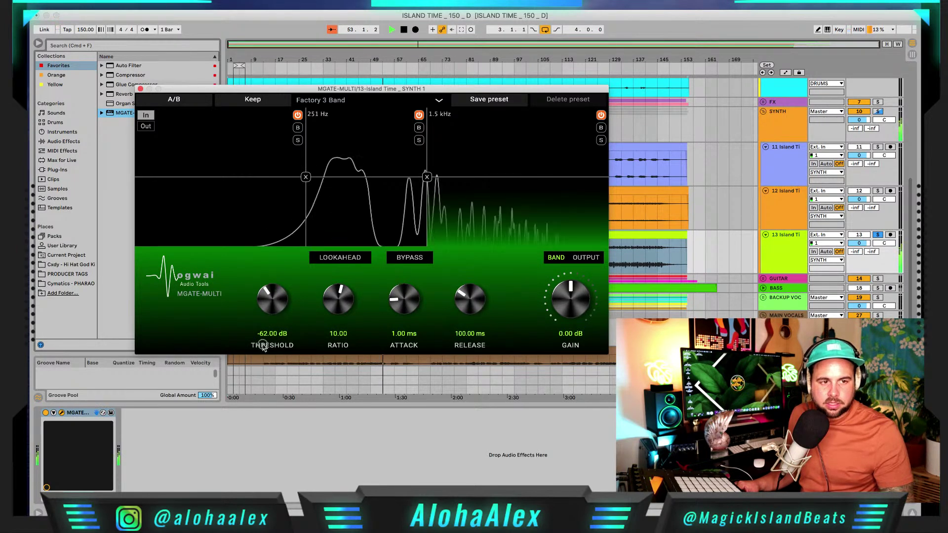
left_click_drag(263, 346, 262, 343)
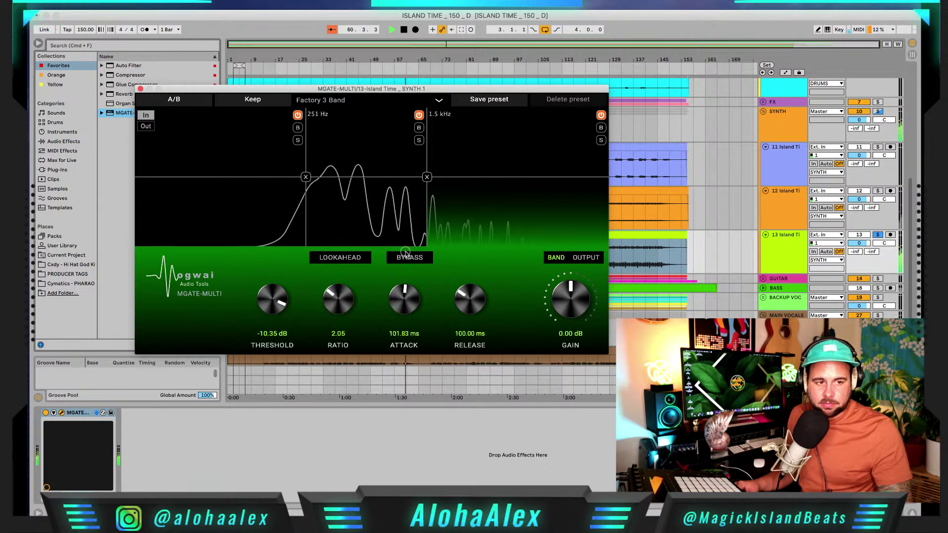
left_click_drag(463, 289, 467, 262)
left_click_drag(406, 291, 405, 299)
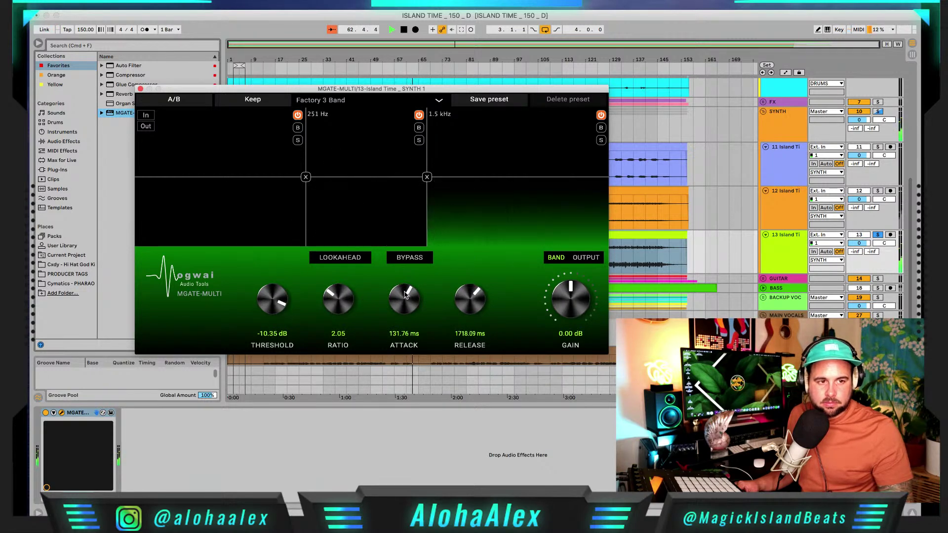
Review the lower two bands, compare the input and output spectra, and close the SYNTH 1 gate window.
left_click(343, 211)
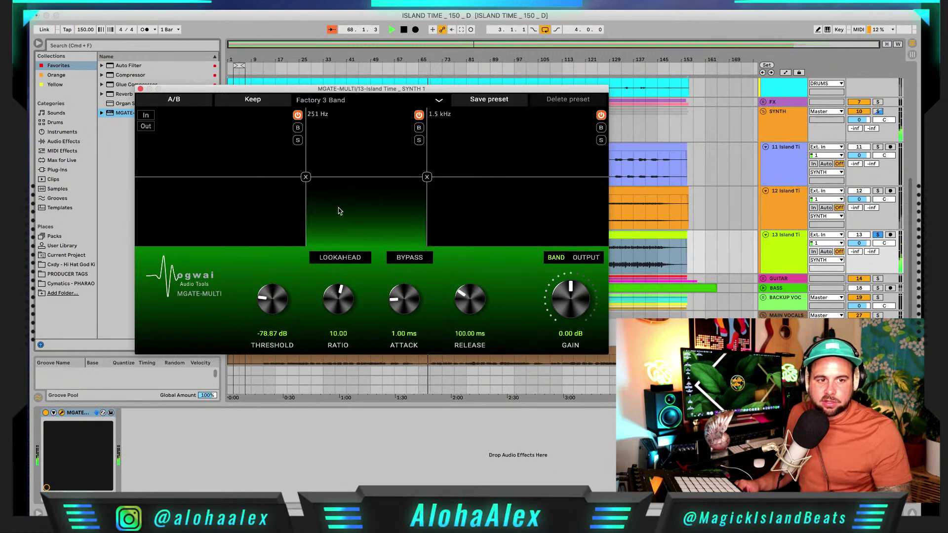
left_click(262, 209)
left_click(146, 126)
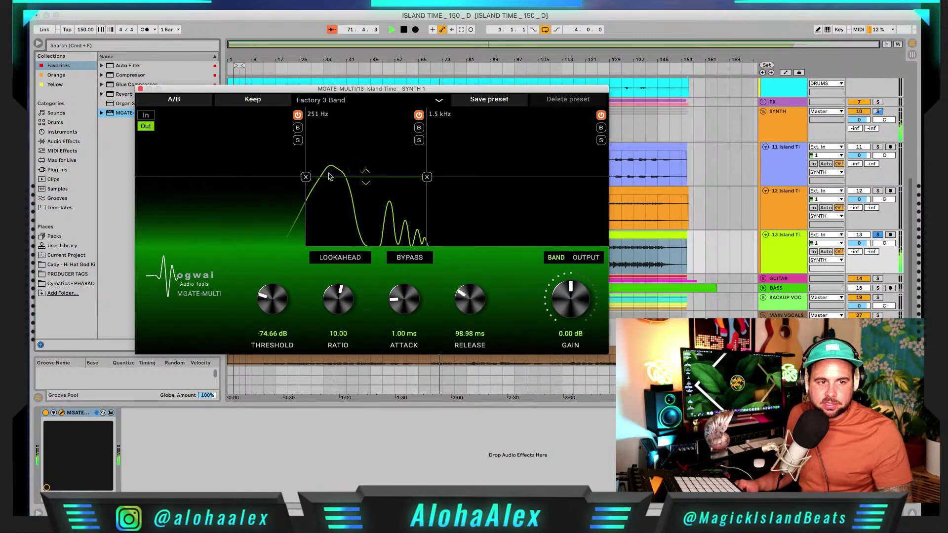
left_click(143, 116)
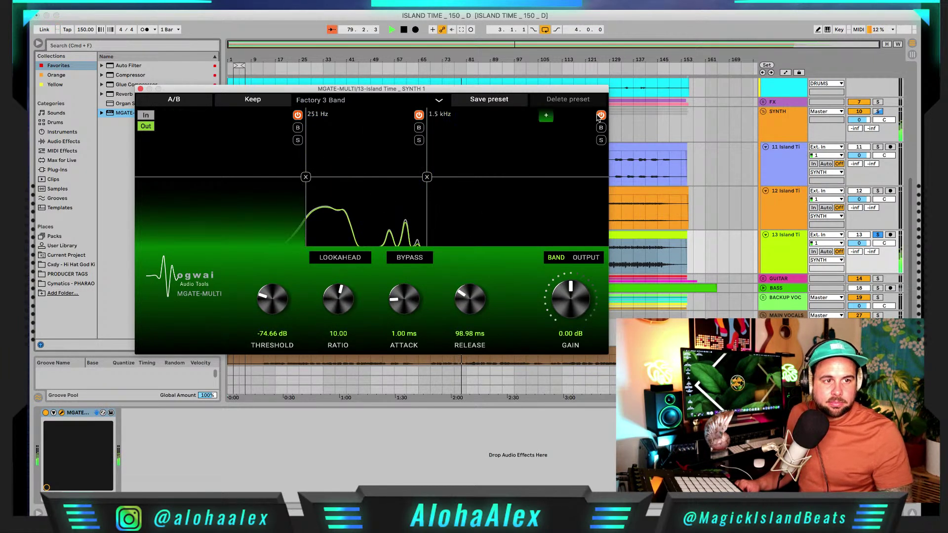
left_click(140, 89)
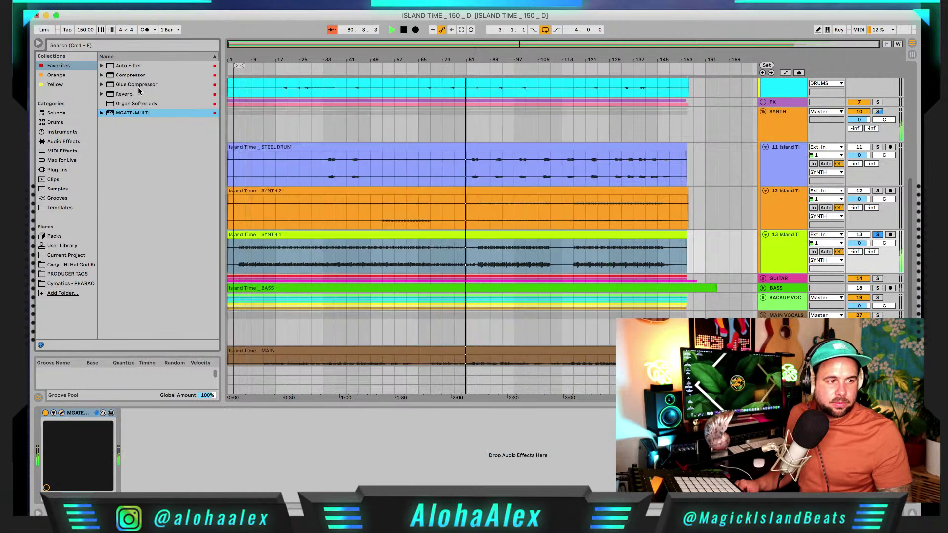
Compare SYNTH 1 within the full mix and soloed, and stop playback.
left_click(878, 235)
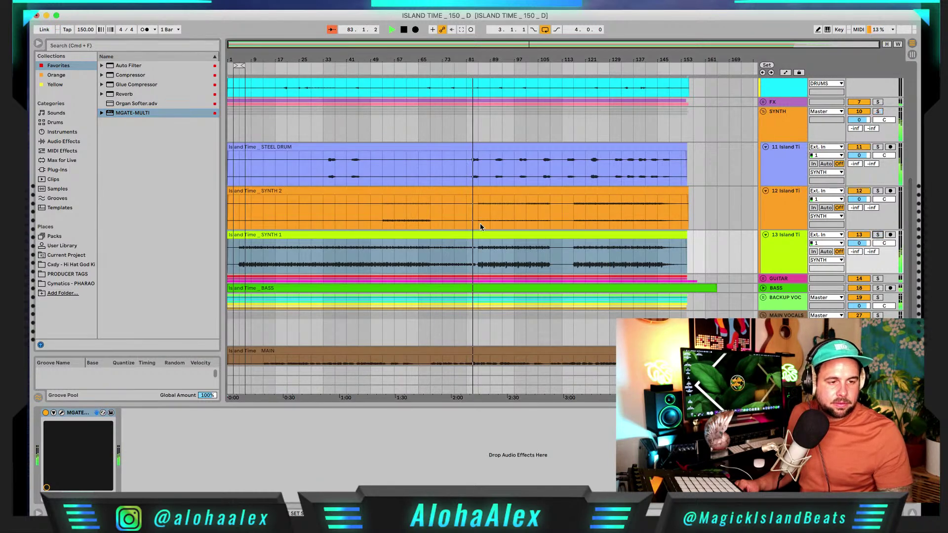
scroll(479, 222, "down", 3)
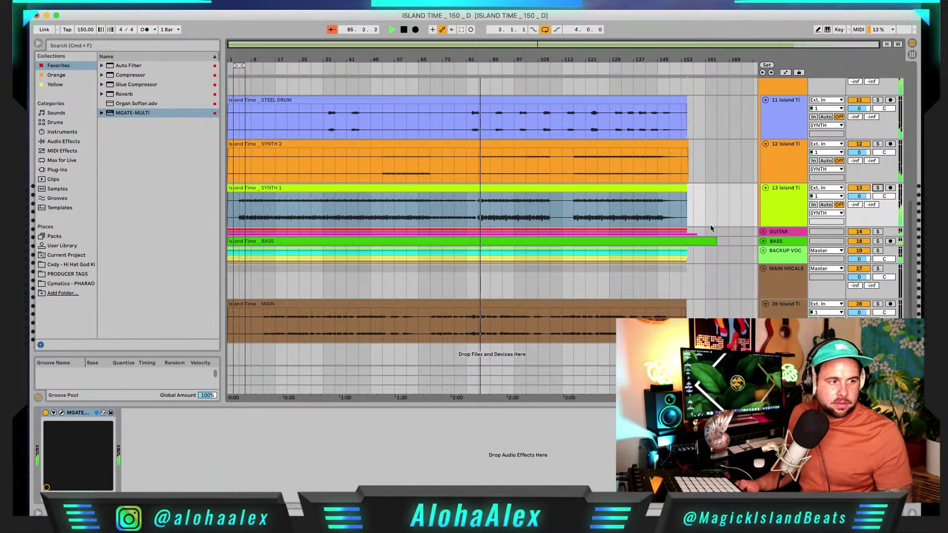
left_click(878, 188)
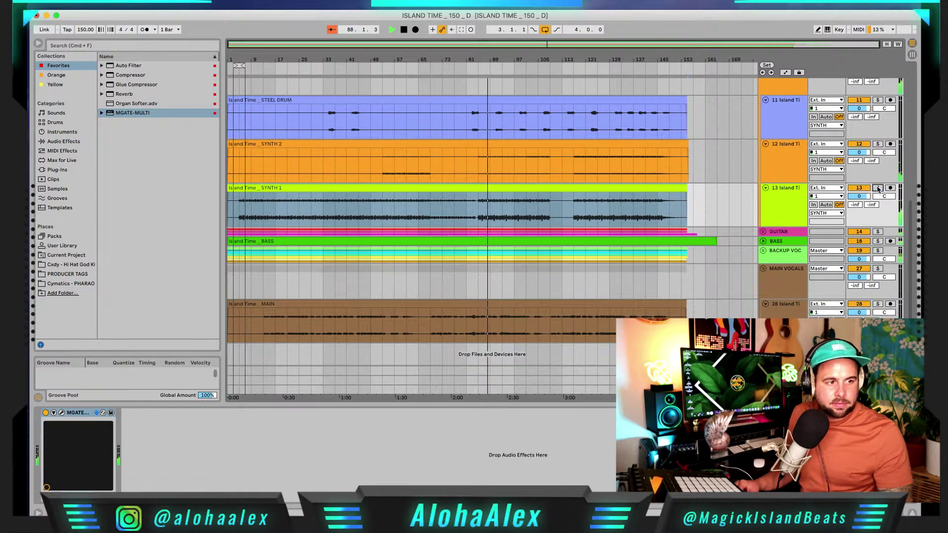
key("space")
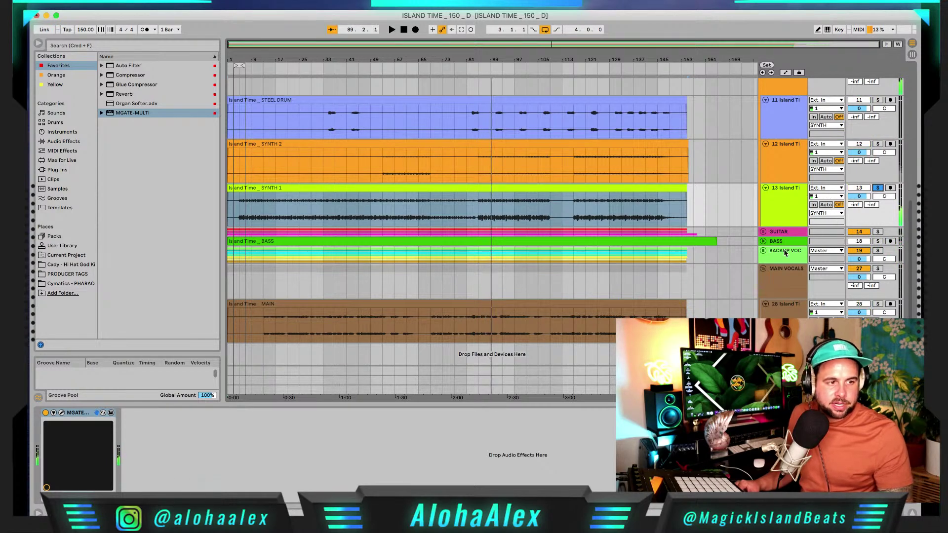
Unfold and solo the BASS track, and play it with a 32-bar loop starting at bar 37.
left_click(762, 241)
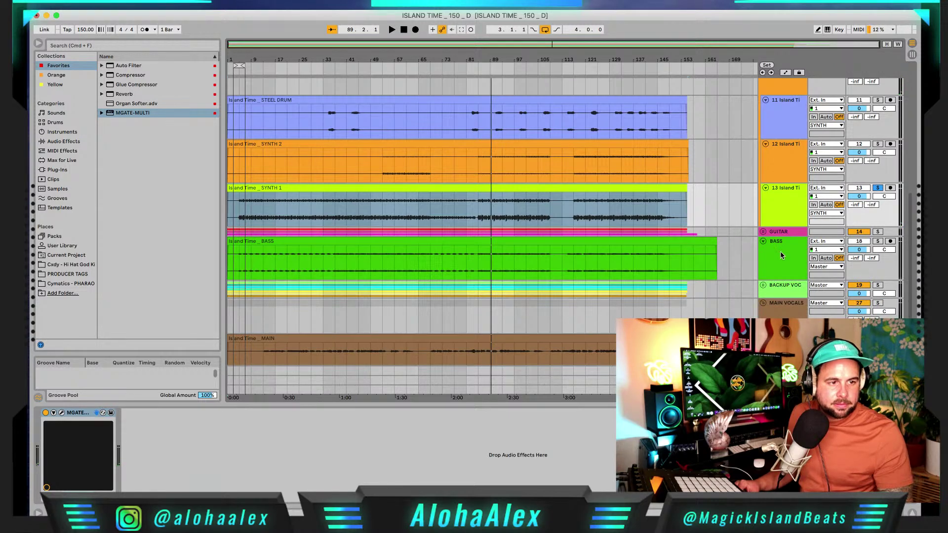
left_click(783, 254)
left_click(877, 242)
key("space")
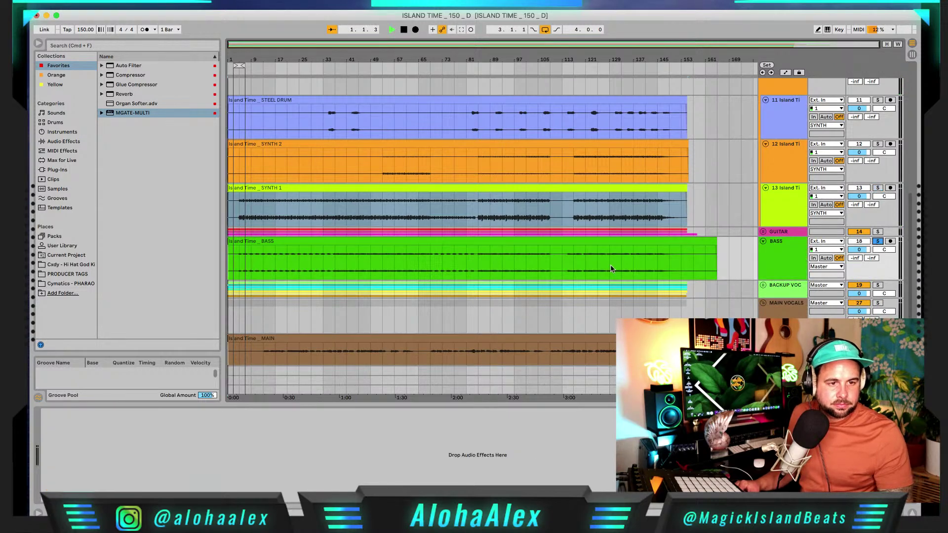
left_click_drag(333, 264, 432, 263)
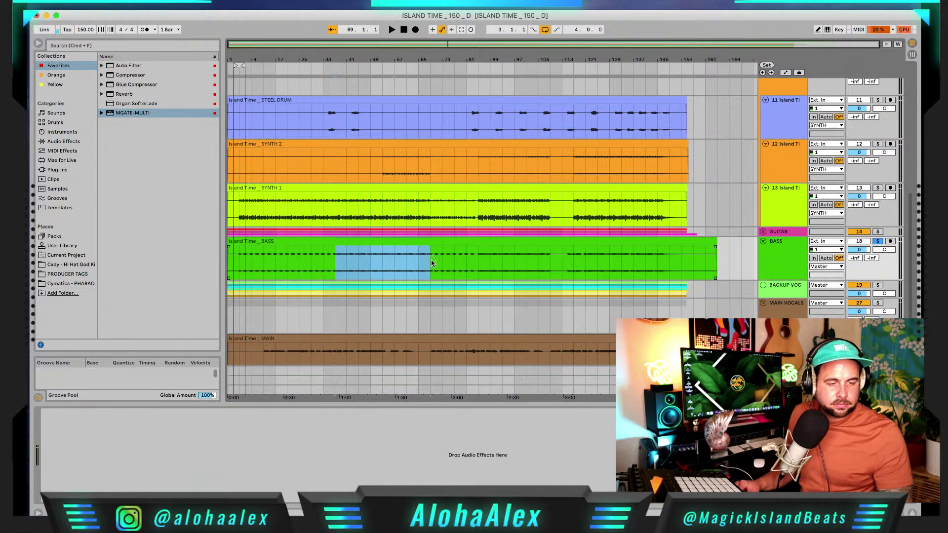
key("space")
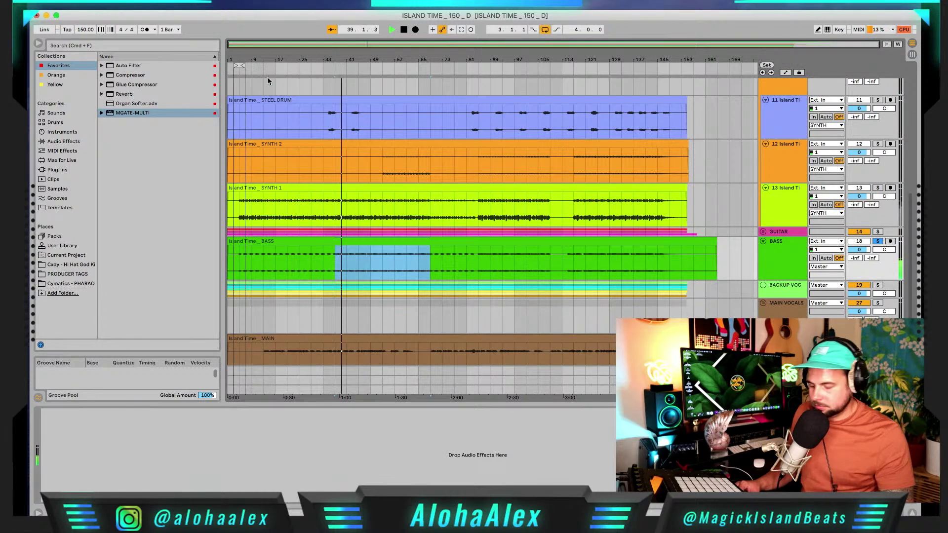
key("super+l")
Raise the BASS clip's gain to 15.5 dB and add the MGATE-MULTI plugin to its track.
scroll(270, 79, "down", 1)
double_click(311, 261)
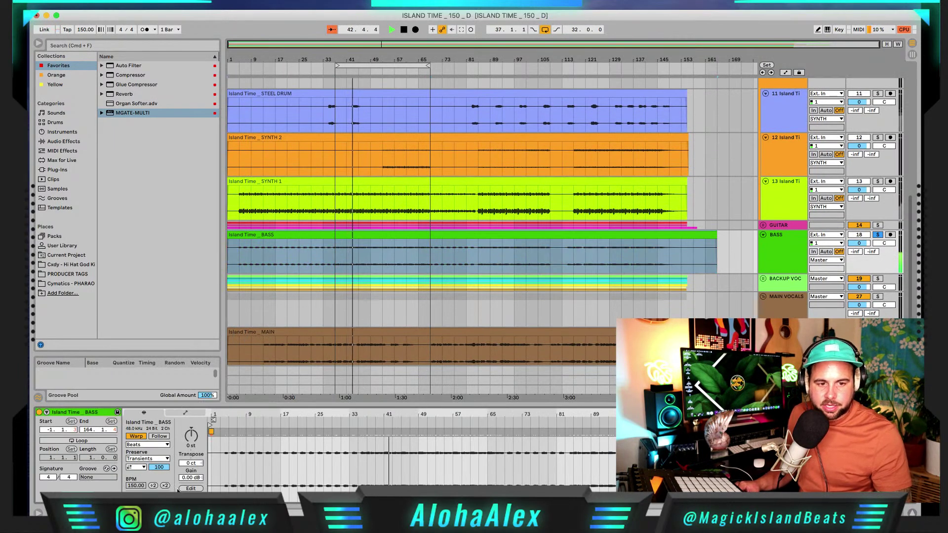
left_click_drag(191, 478, 190, 478)
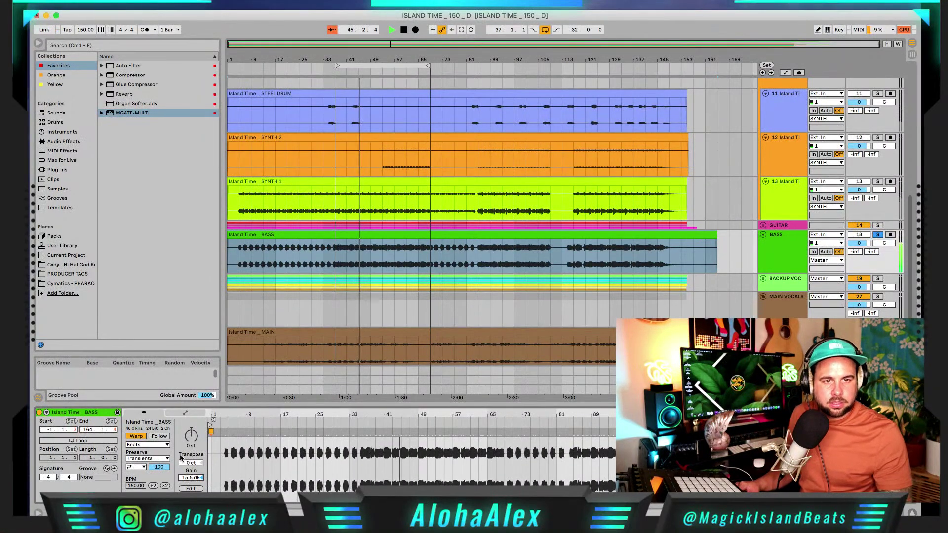
left_click_drag(117, 113, 369, 251)
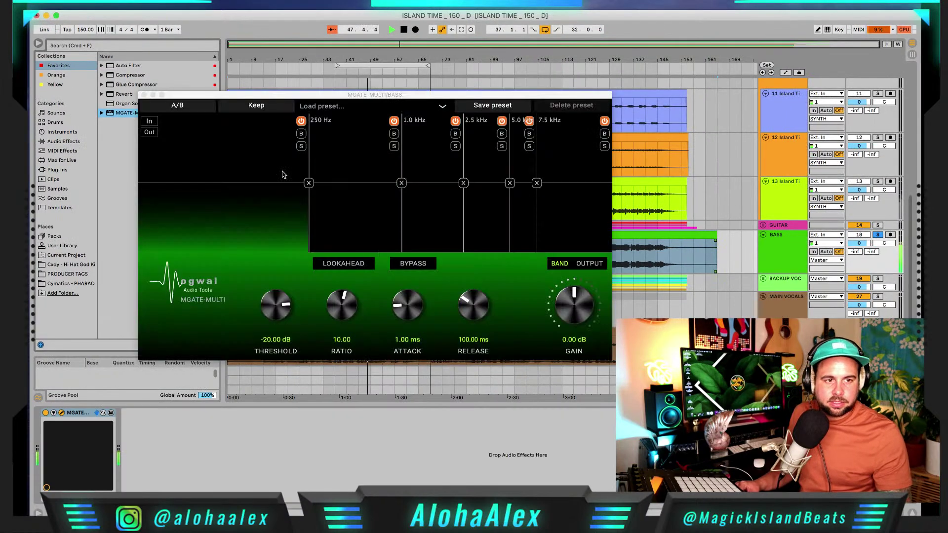
Load the Factory 3 Band preset on BASS, show the input spectrum and set the lowest band's threshold to -85.45 dB.
left_click(428, 112)
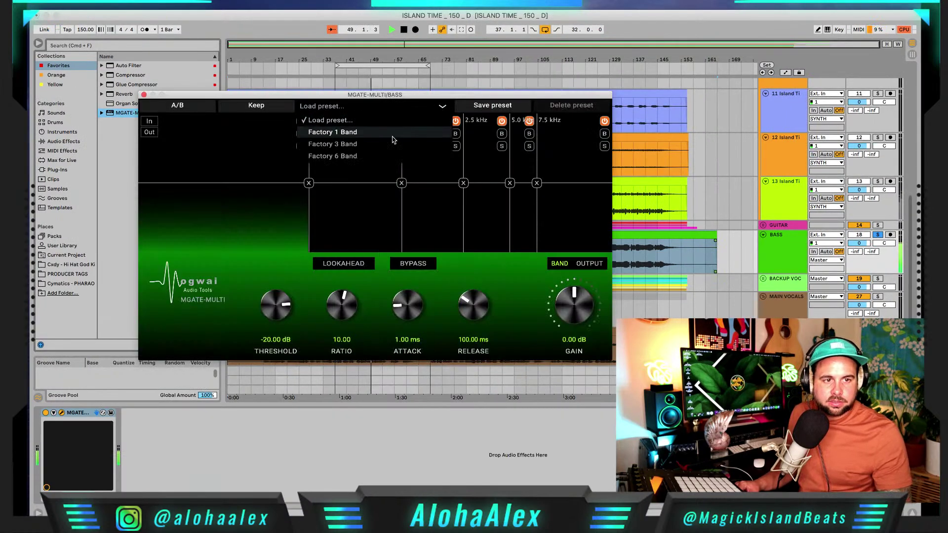
left_click(374, 149)
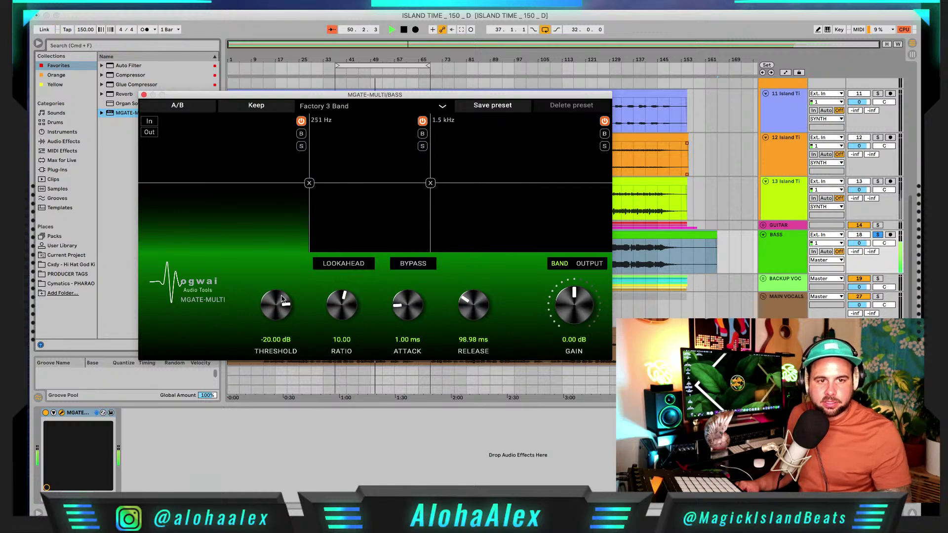
left_click(151, 122)
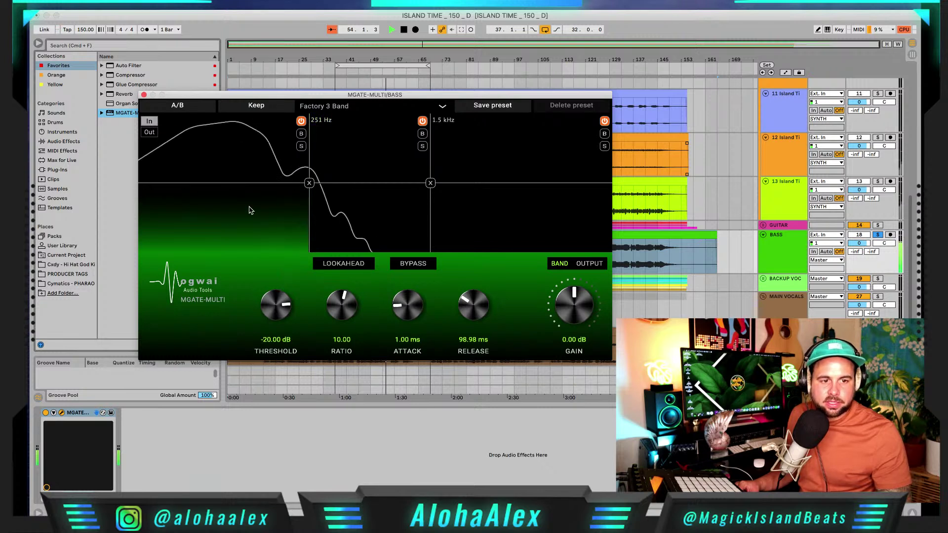
left_click_drag(276, 306, 261, 358)
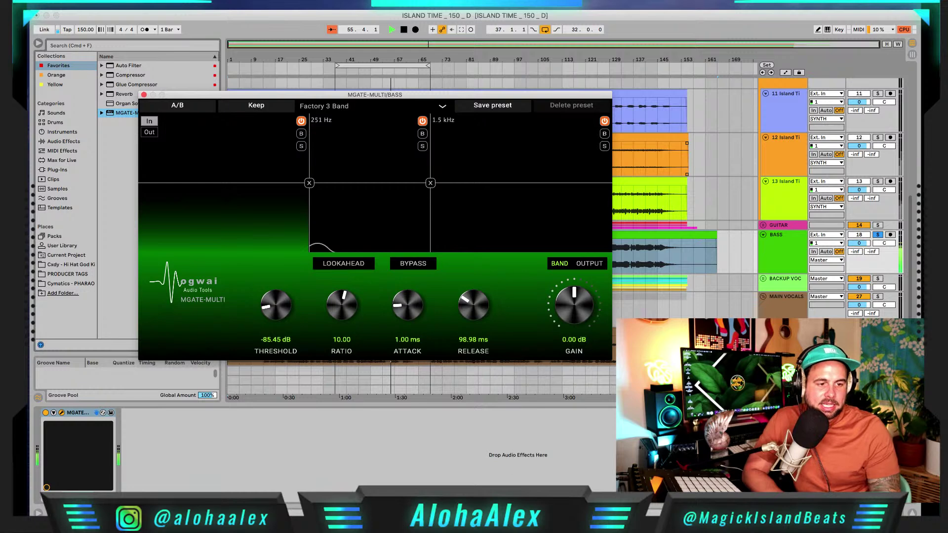
Hide and reshow the plugin window, and try to move the BASS gate's window.
key("super+alt+p")
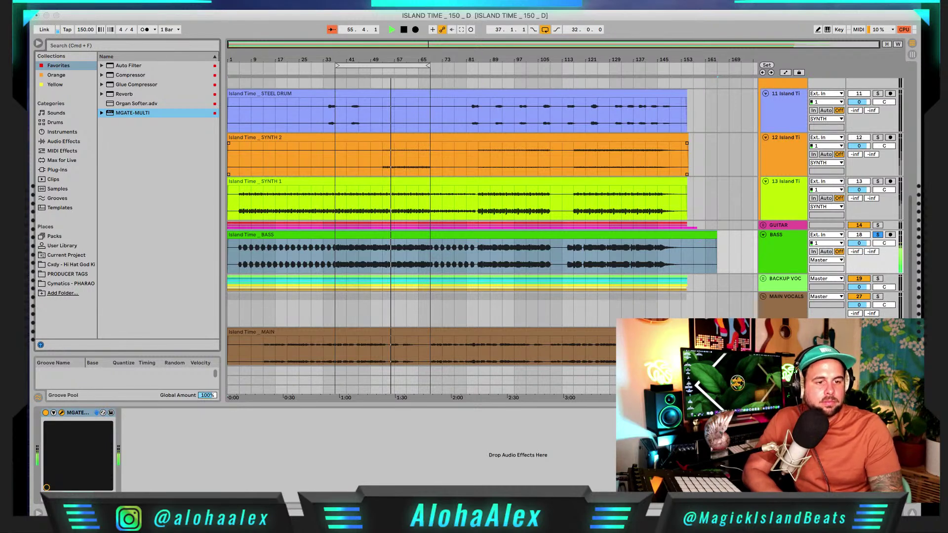
key("super+alt+p")
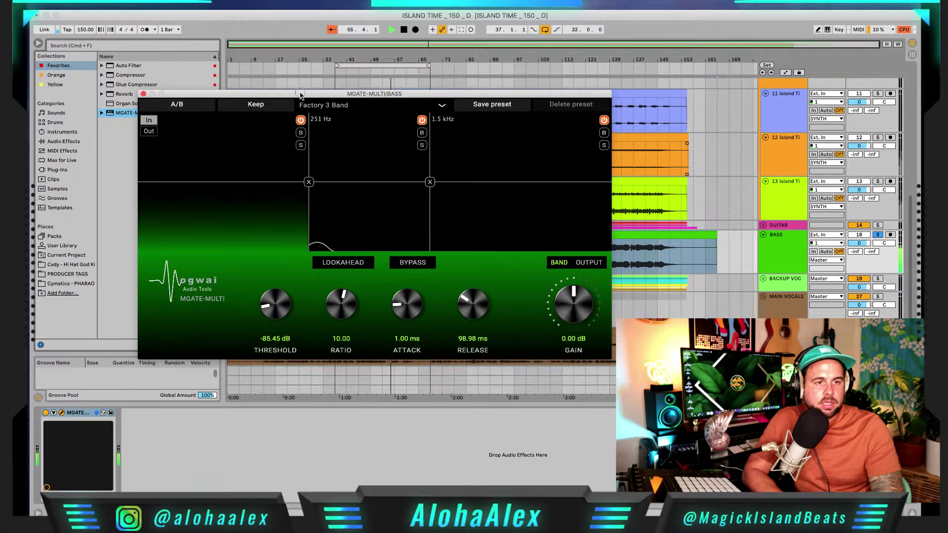
left_click_drag(294, 95, 353, 132)
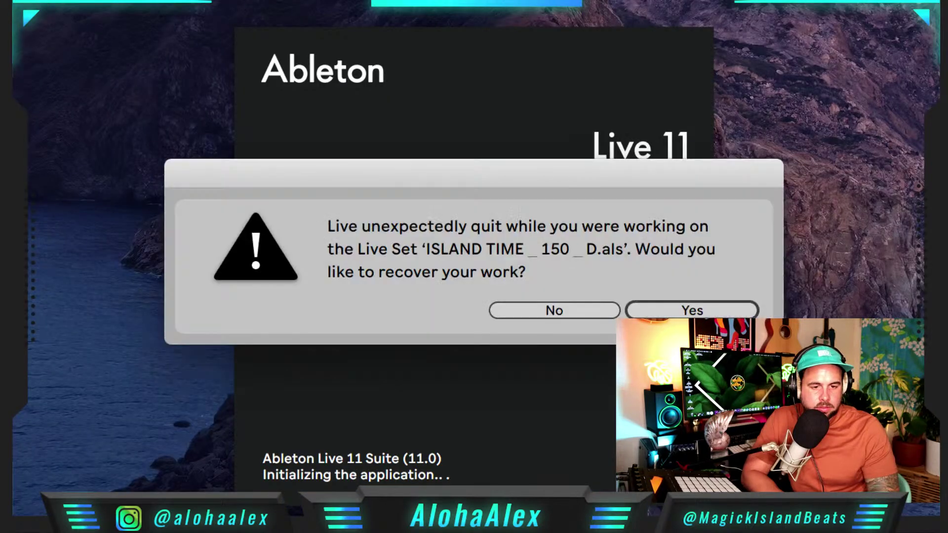
Recover the ISLAND TIME _ 150 _ D Live Set after the crash and close the crash report help view.
left_click(689, 309)
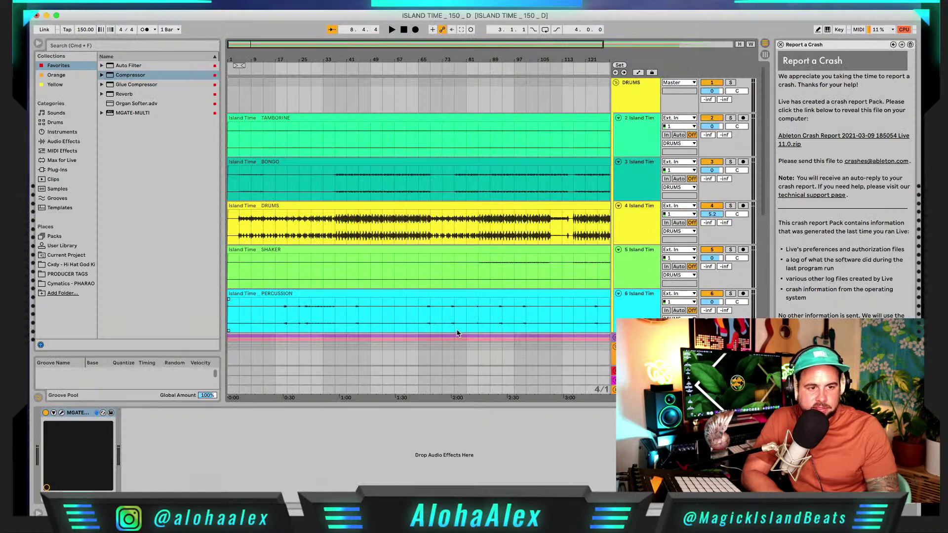
left_click(398, 378)
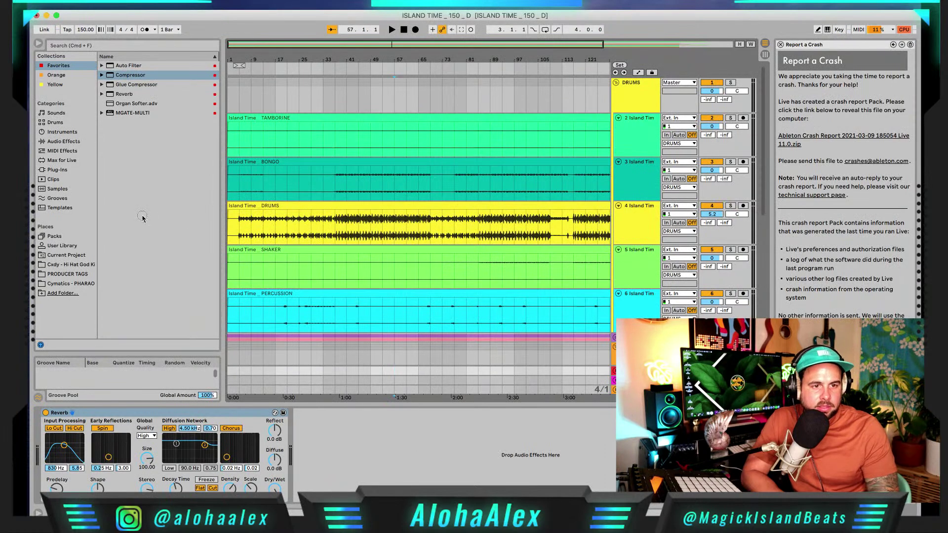
left_click(780, 44)
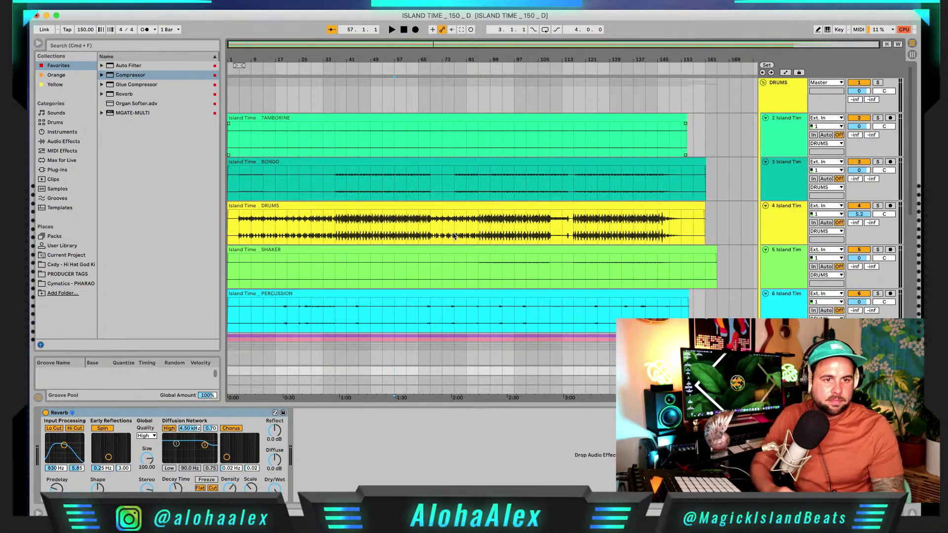
Unfold the GUITAR group and solo the UKE track inside it.
scroll(394, 247, "down", 5)
scroll(395, 248, "down", 5)
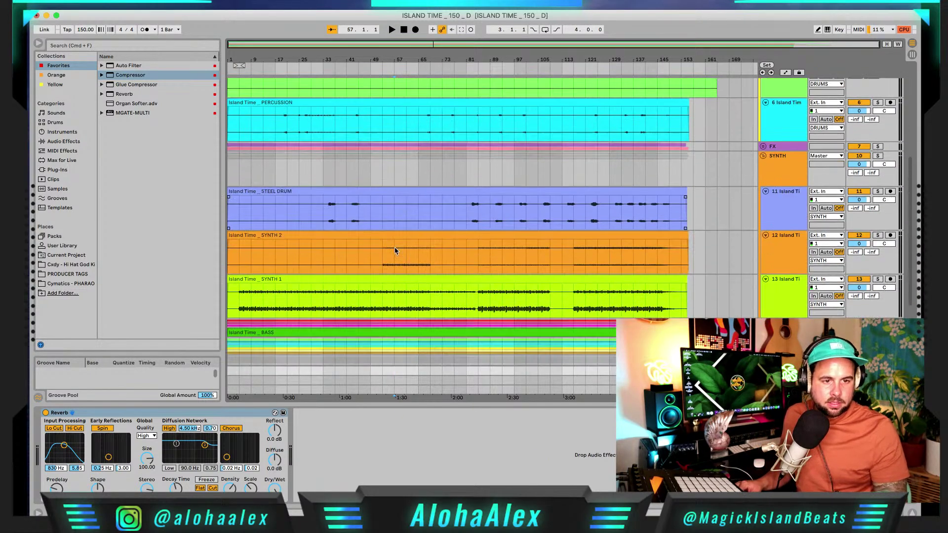
scroll(394, 248, "down", 3)
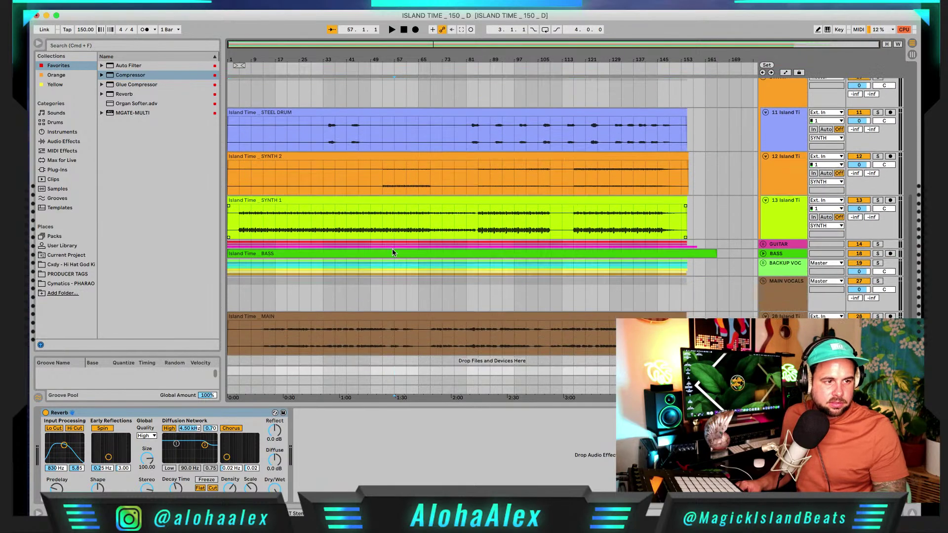
left_click(762, 245)
scroll(511, 251, "down", 4)
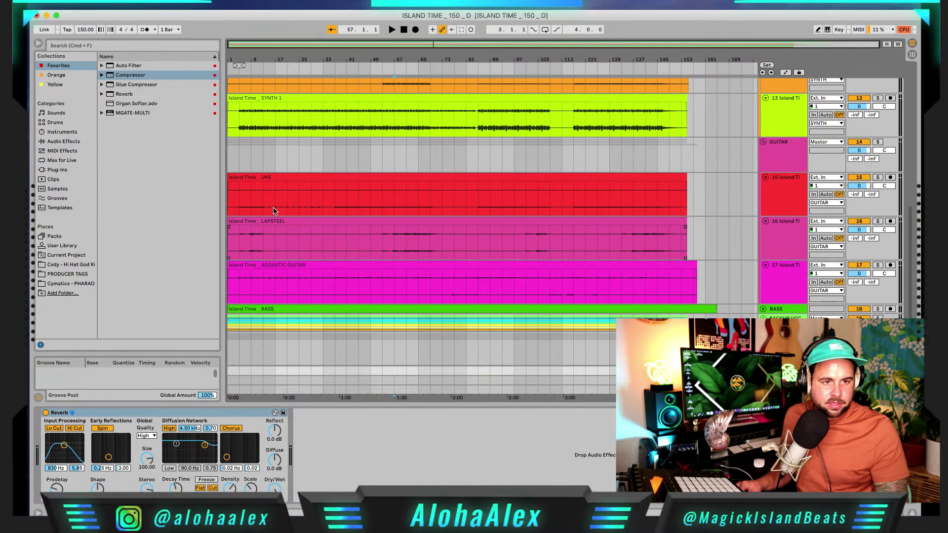
left_click(272, 203)
left_click(877, 177)
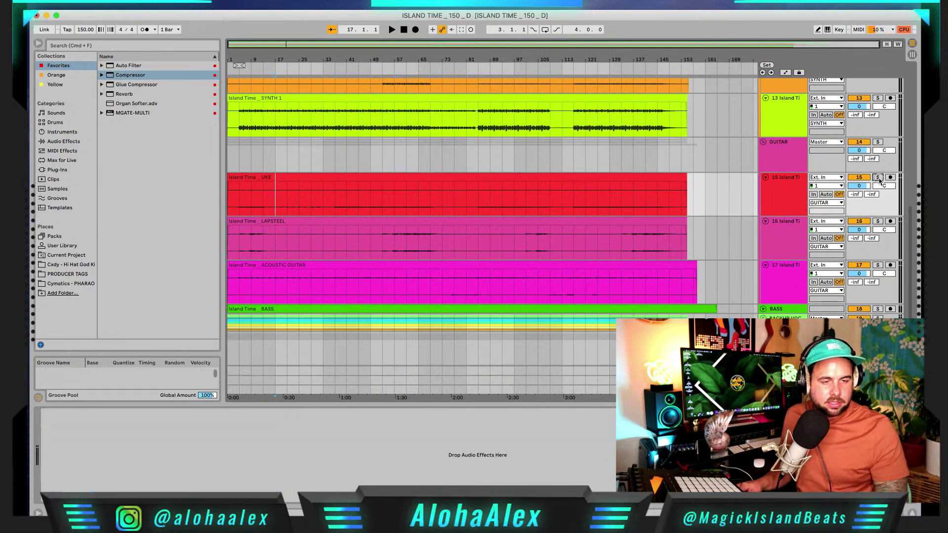
Loop 32 bars of the UKE clip from bar 37 and play the loop.
key("space")
left_click_drag(338, 199, 435, 195)
key("super+l")
key("space")
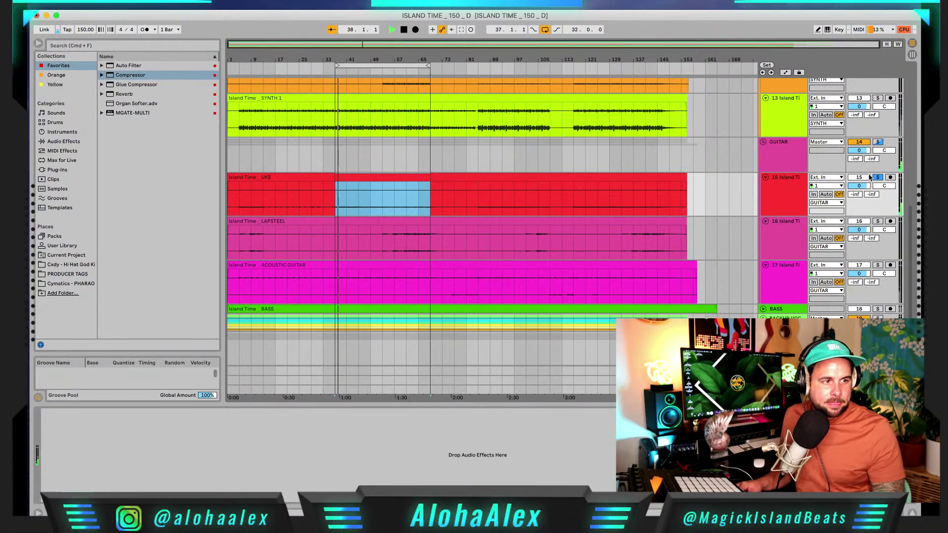
Raise the UKE clip's gain to 15.4 dB and stop playback.
left_click(503, 177)
key("shift+Tab")
left_click_drag(191, 478, 195, 473)
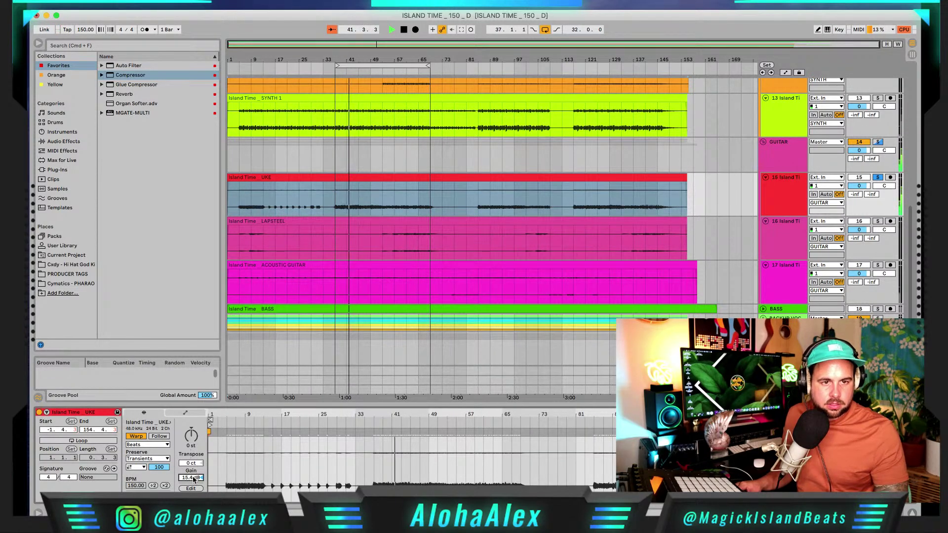
left_click(369, 181)
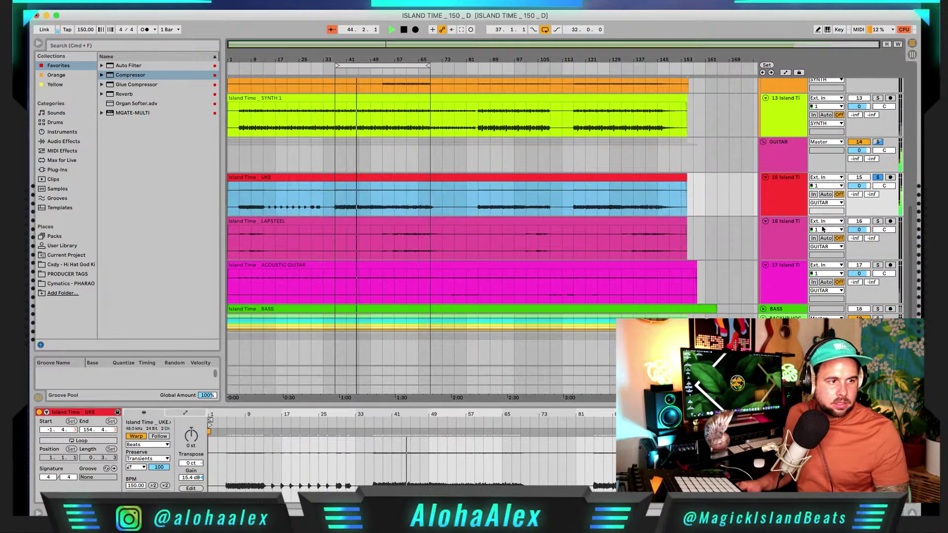
scroll(431, 229, "down", 1)
key("space")
scroll(431, 229, "down", 2)
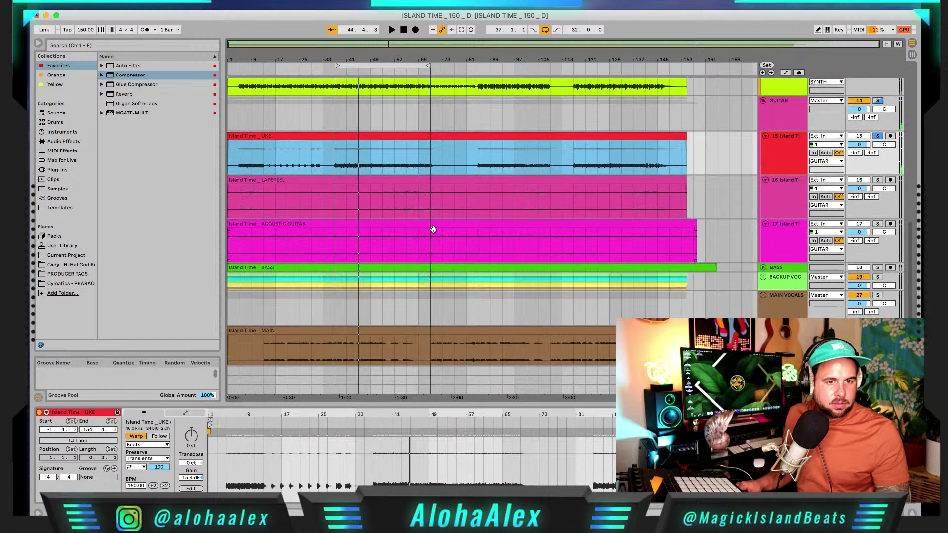
Solo the ACOUSTIC GUITAR track instead of UKE and play it from bar 37.
left_click(877, 224)
key("space")
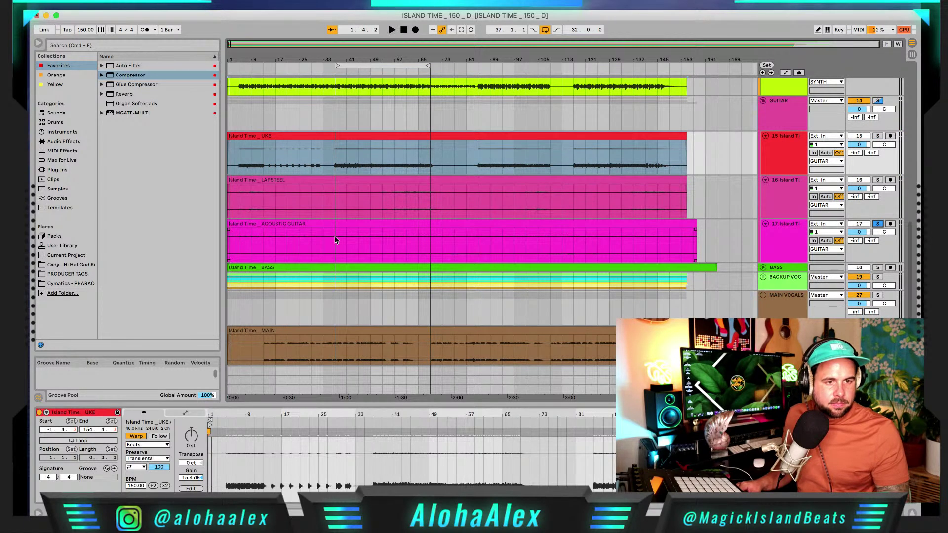
left_click(334, 240)
key("space")
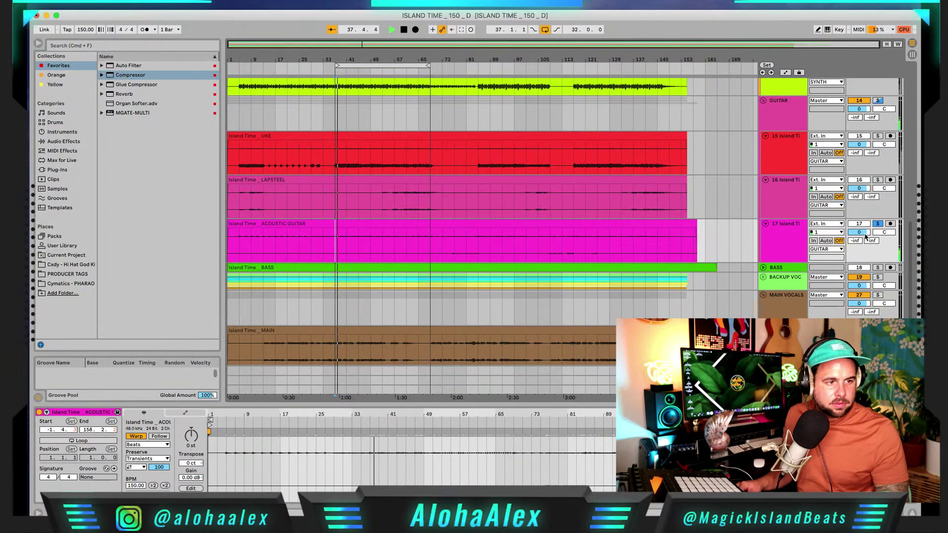
Raise the ACOUSTIC GUITAR clip's gain to 13.4 dB and add the MGATE-MULTI plugin to its track.
left_click(604, 300)
key("shift+Tab")
left_click(187, 478)
left_click_drag(187, 478, 128, 153)
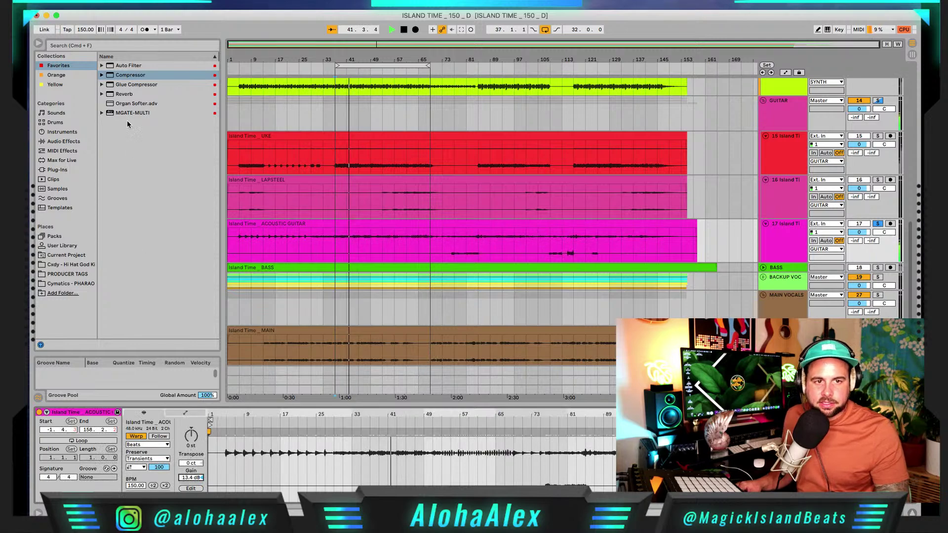
left_click_drag(131, 112, 374, 246)
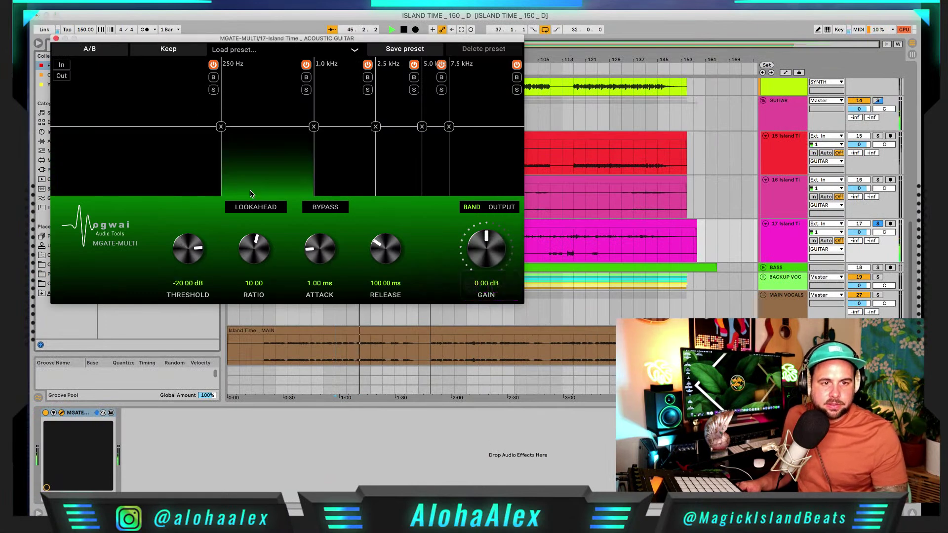
Set the gate threshold to -63.09 dB for the 250 Hz to 1 kHz band and -74.12 dB for the 1 to 2.5 kHz band.
left_click_drag(188, 249, 178, 302)
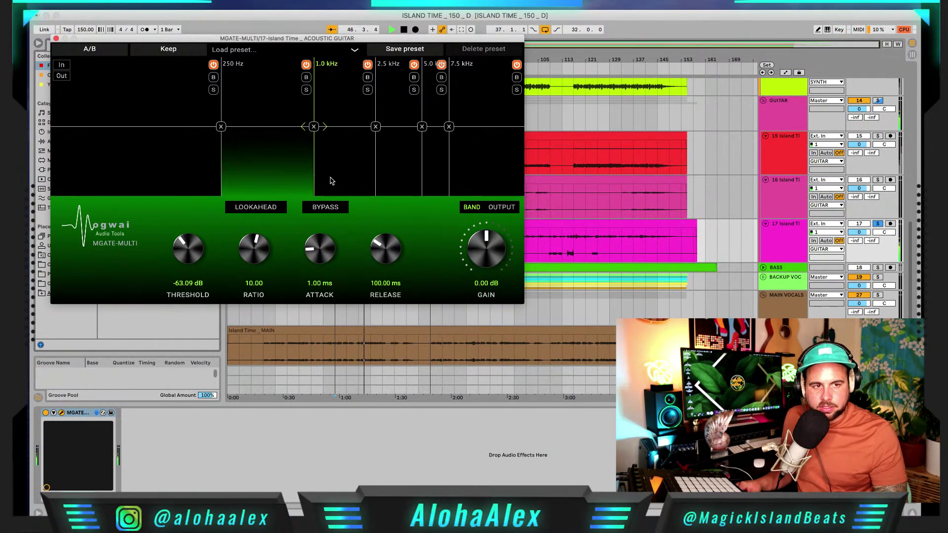
double_click(200, 259)
left_click_drag(189, 259, 183, 286)
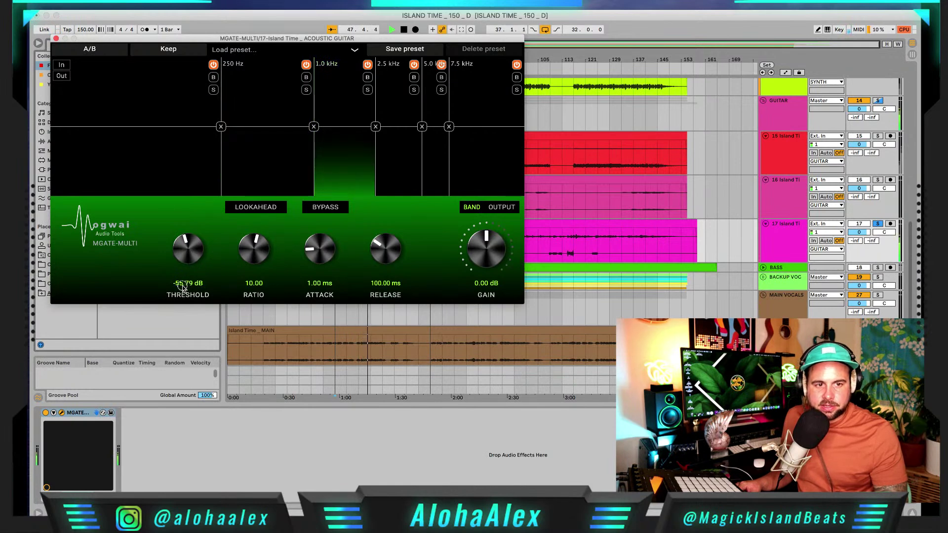
scroll(184, 257, "down", 5)
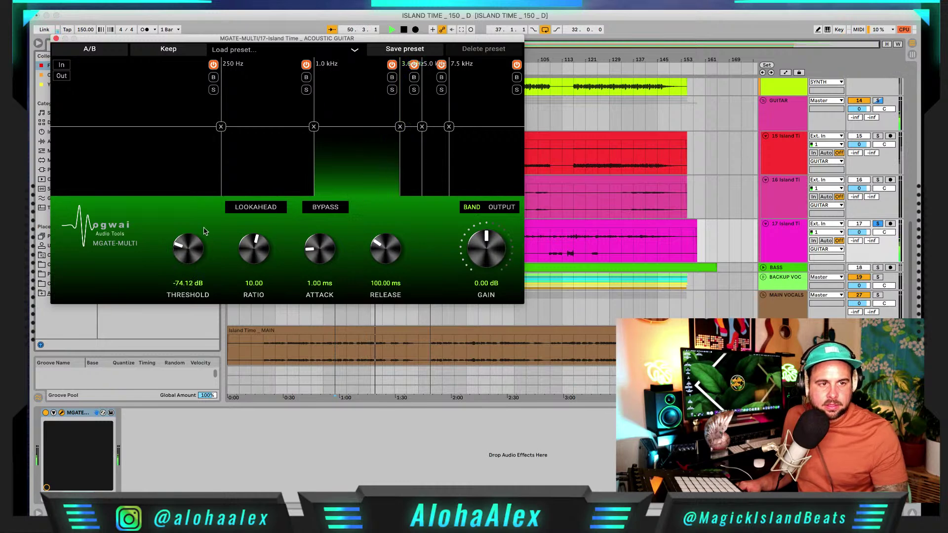
left_click_drag(401, 165, 375, 163)
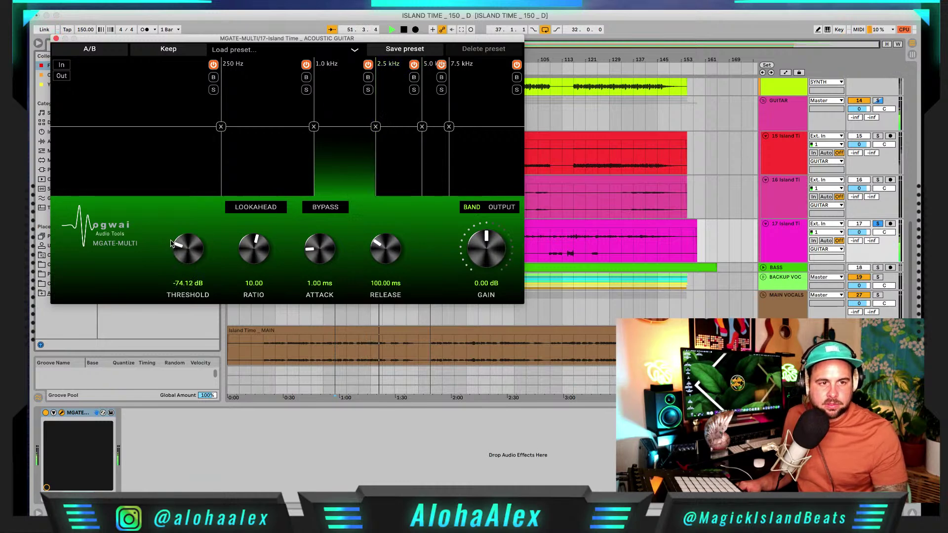
Lower the threshold of the band above 2.5 kHz and move its upper crossover to 4.3 kHz.
left_click(396, 169)
left_click_drag(181, 246, 175, 302)
mouse_move(427, 178)
left_mouse_down()
mouse_move(435, 171)
mouse_move(412, 170)
left_mouse_up()
Set the threshold of the band above 7.5 kHz to -56.93 dB and remove the 2.5 kHz crossover.
left_click(428, 165)
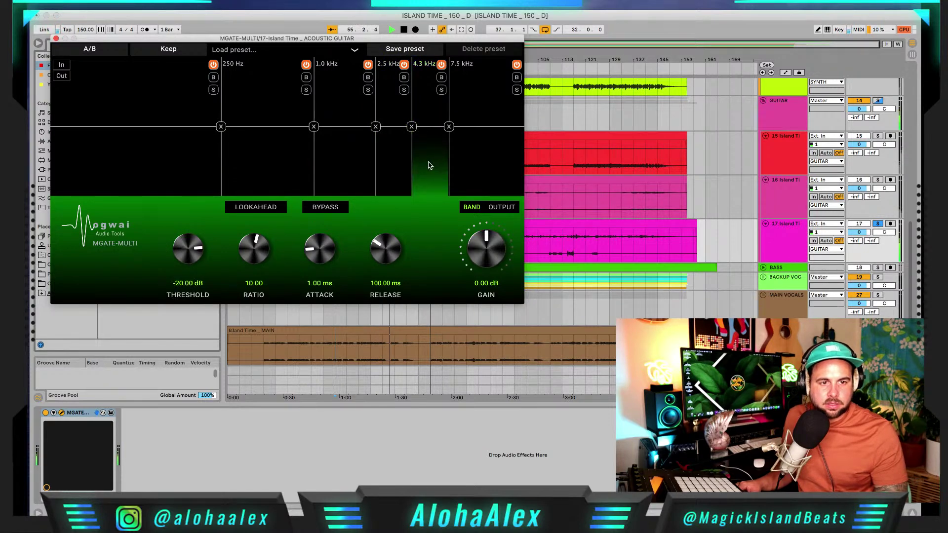
left_click_drag(199, 244, 200, 283)
left_click(473, 181)
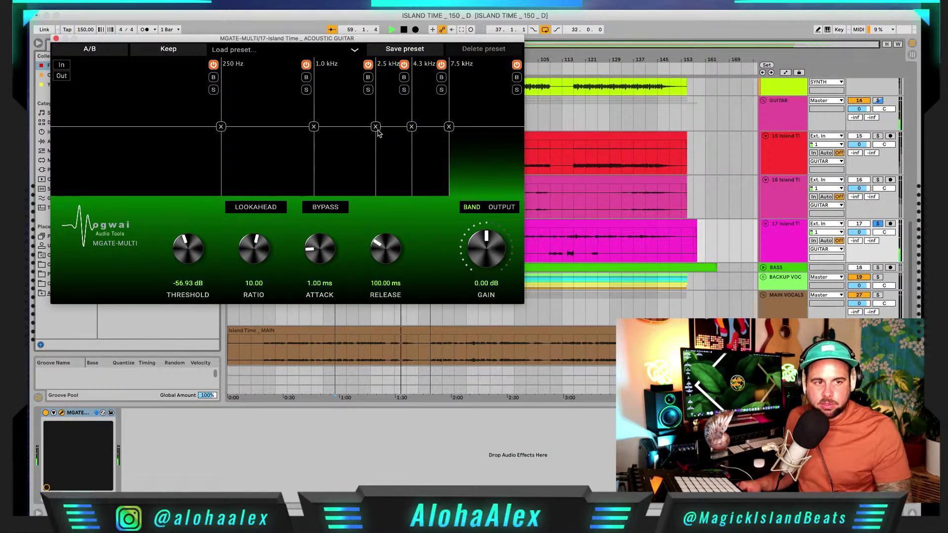
left_click(375, 127)
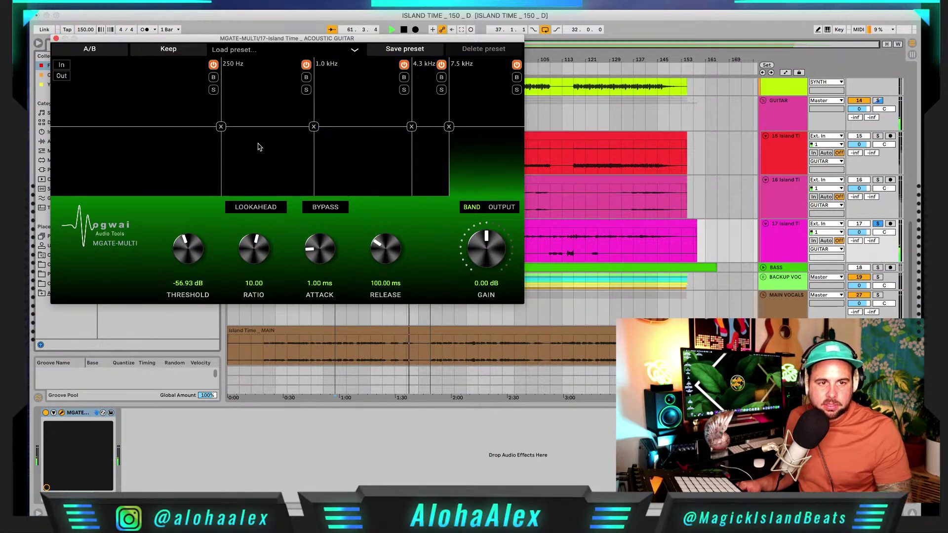
Show the input spectrum and set the 250 Hz to 1 kHz band to -48.91 dB threshold, 0.39 ms attack and 3914.79 ms release.
left_click_drag(192, 249, 198, 193)
left_click(61, 65)
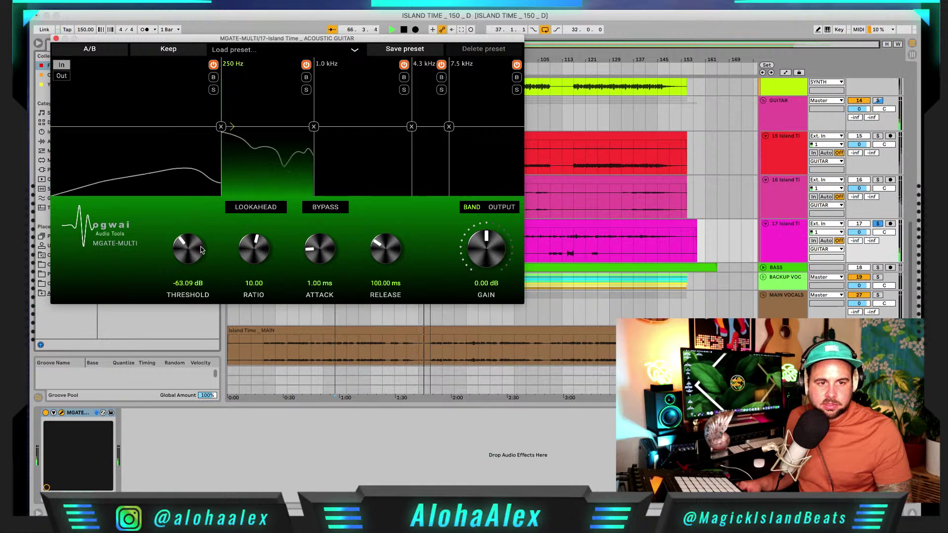
left_click_drag(189, 249, 198, 216)
mouse_move(319, 249)
left_mouse_down()
mouse_move(340, 200)
mouse_move(323, 258)
left_mouse_up()
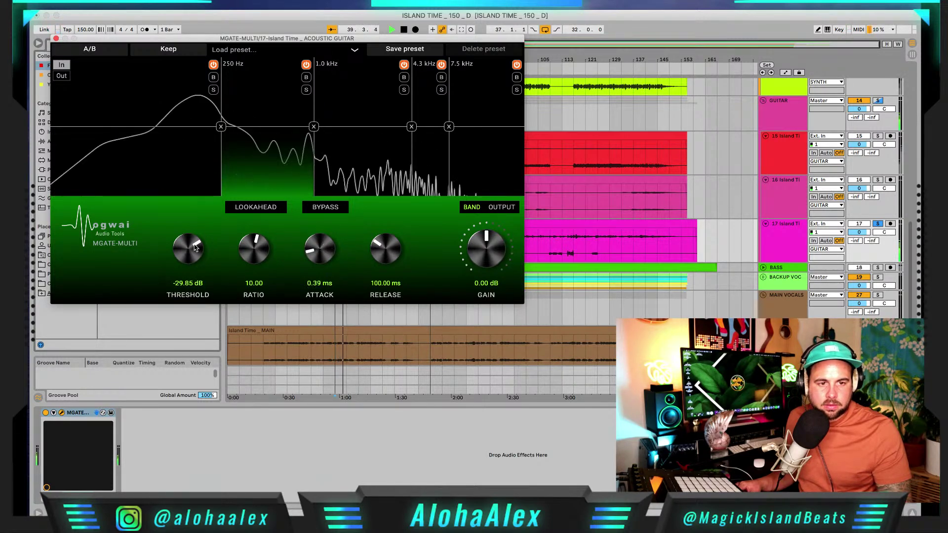
mouse_move(201, 236)
left_mouse_down()
mouse_move(186, 261)
mouse_move(193, 252)
left_mouse_up()
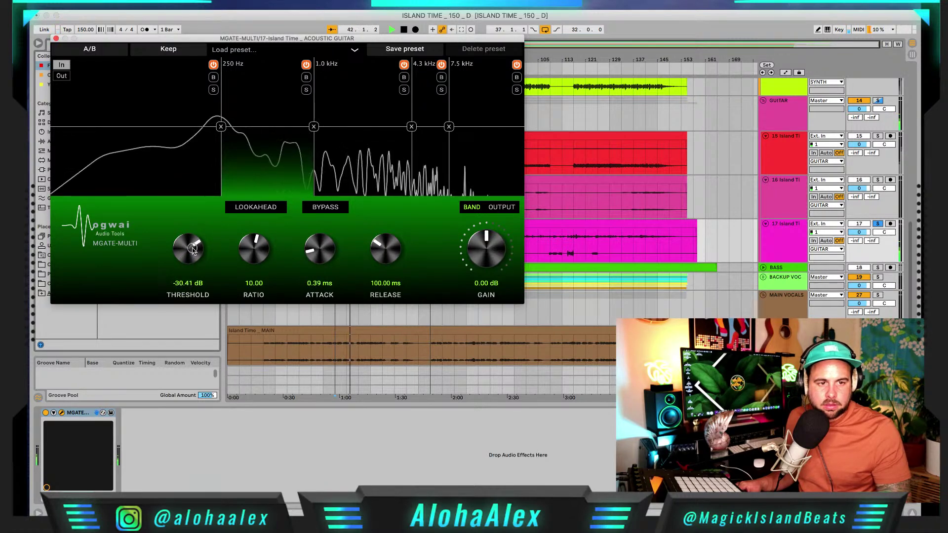
left_click_drag(394, 253, 407, 207)
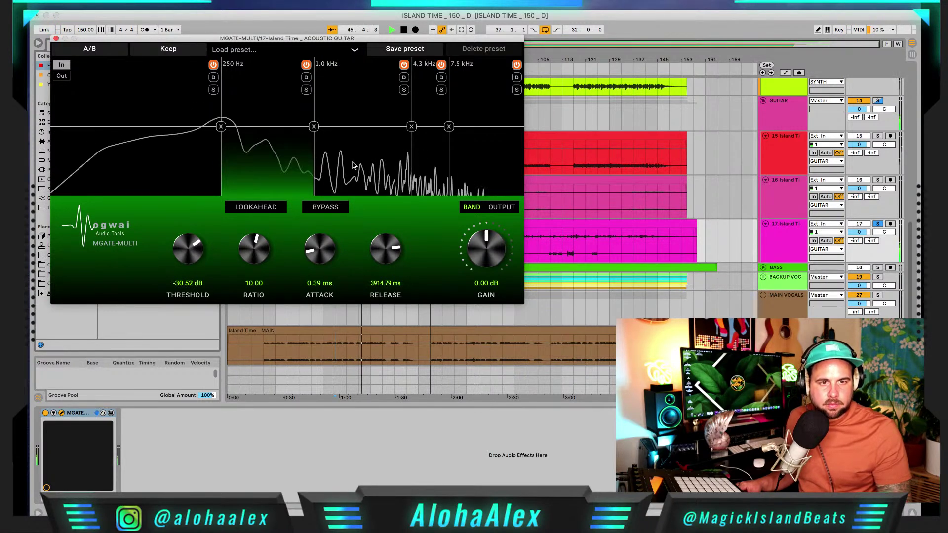
left_click_drag(187, 253, 182, 270)
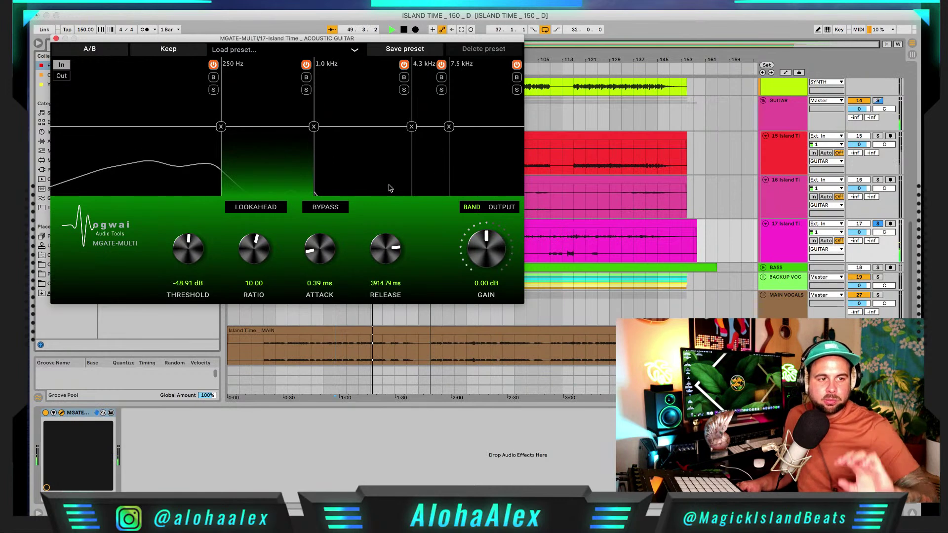
Set the 4.3 to 7.5 kHz band's threshold to -20.65 dB with lookahead on.
left_click(430, 159)
left_click_drag(193, 235, 207, 220)
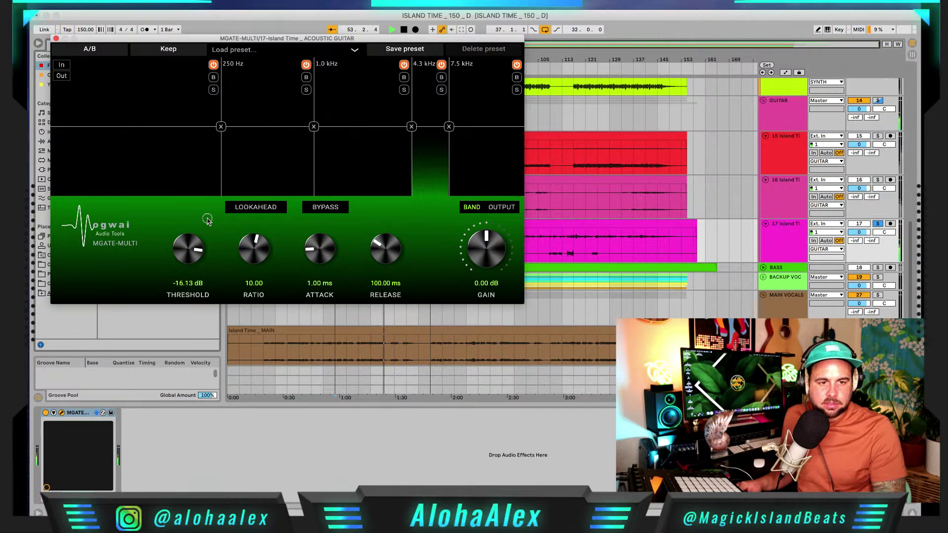
left_click_drag(196, 244, 176, 240)
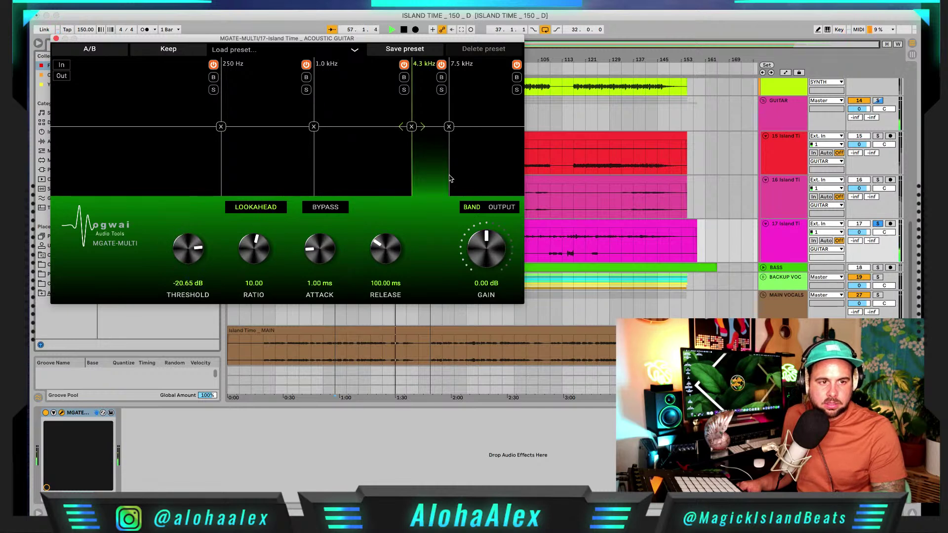
Show the input spectrum again and set the band above 7.5 kHz to a -58.98 dB threshold and 17.54 ms attack.
left_click(470, 167)
left_click(61, 65)
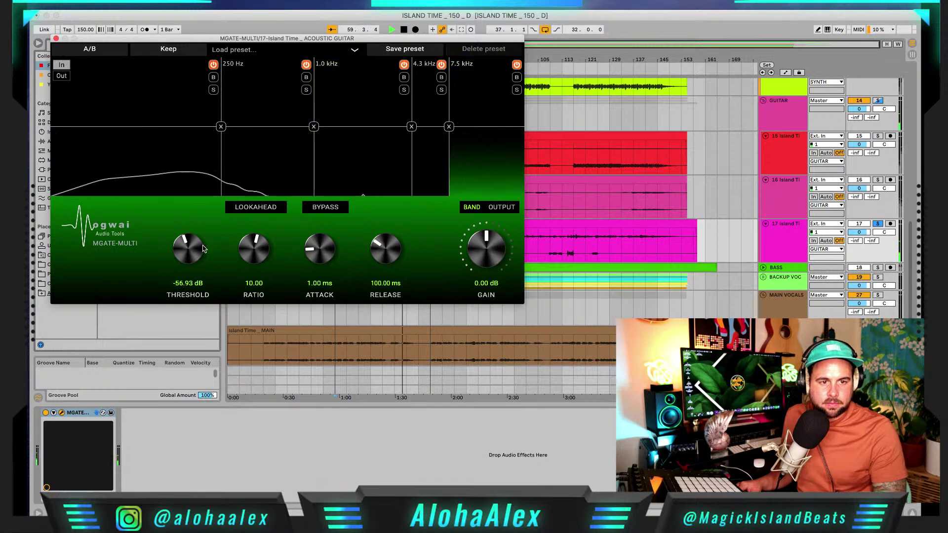
mouse_move(203, 248)
left_mouse_down()
mouse_move(210, 232)
mouse_move(192, 252)
left_mouse_up()
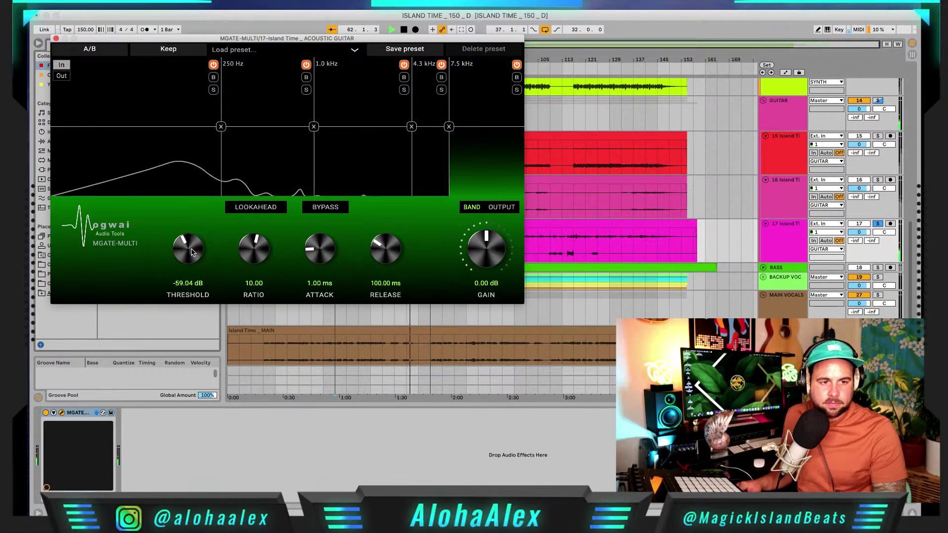
left_click_drag(317, 249, 318, 239)
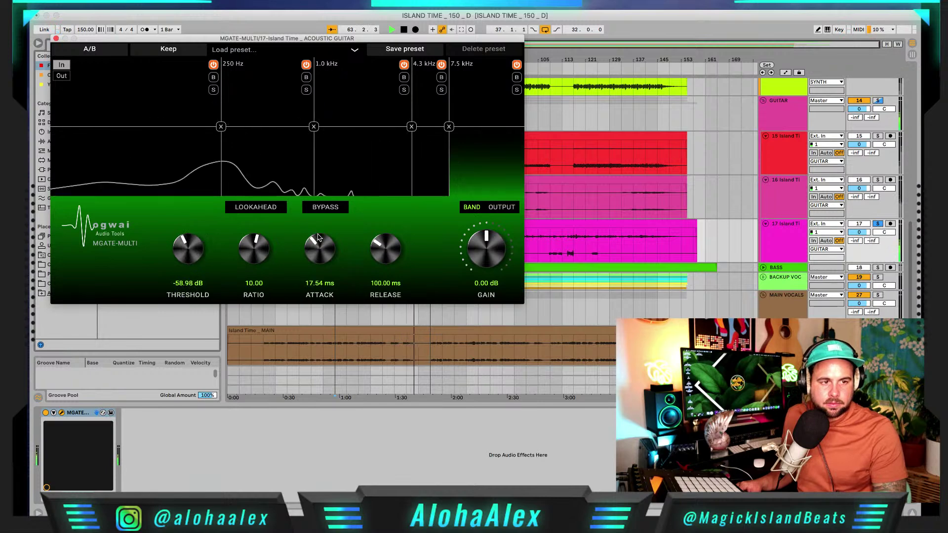
Set the gate's output to 67% dry/wet and 6.6 dB gain, and close the plugin window.
left_click(501, 207)
left_click_drag(224, 255, 225, 271)
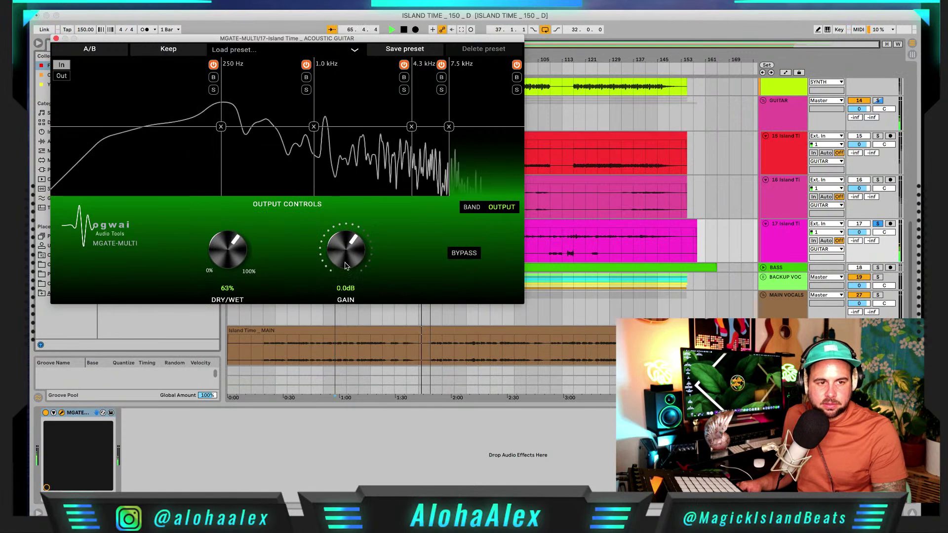
left_click_drag(346, 266, 346, 255)
left_click_drag(239, 253, 239, 250)
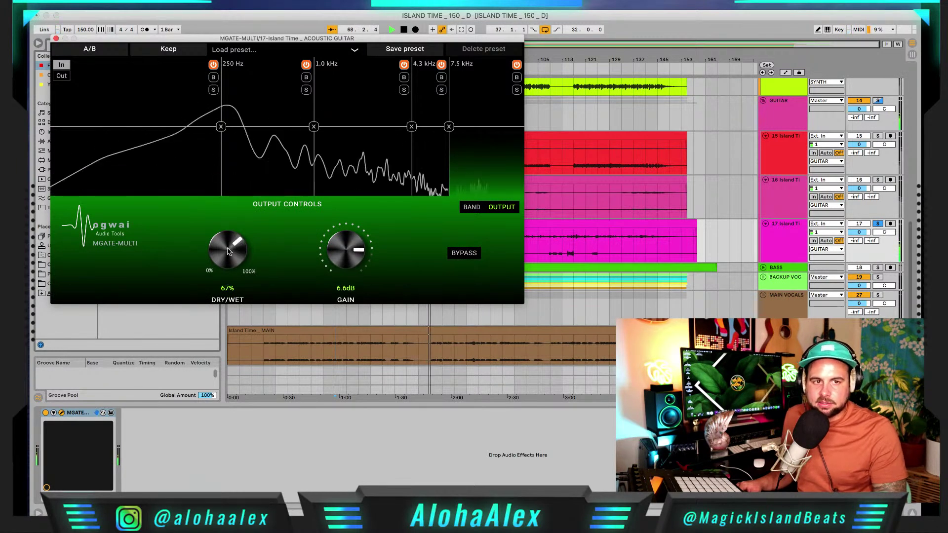
left_click(56, 39)
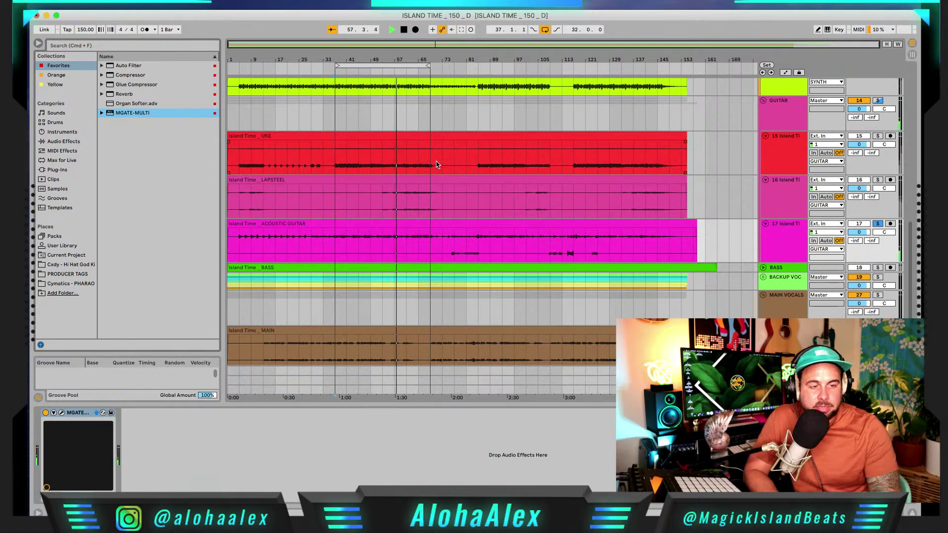
Bypass MGATE-MULTI on the ACOUSTIC GUITAR track and unsolo the track to hear the full mix without the gate.
scroll(439, 163, "down", 2)
scroll(439, 162, "up", 1)
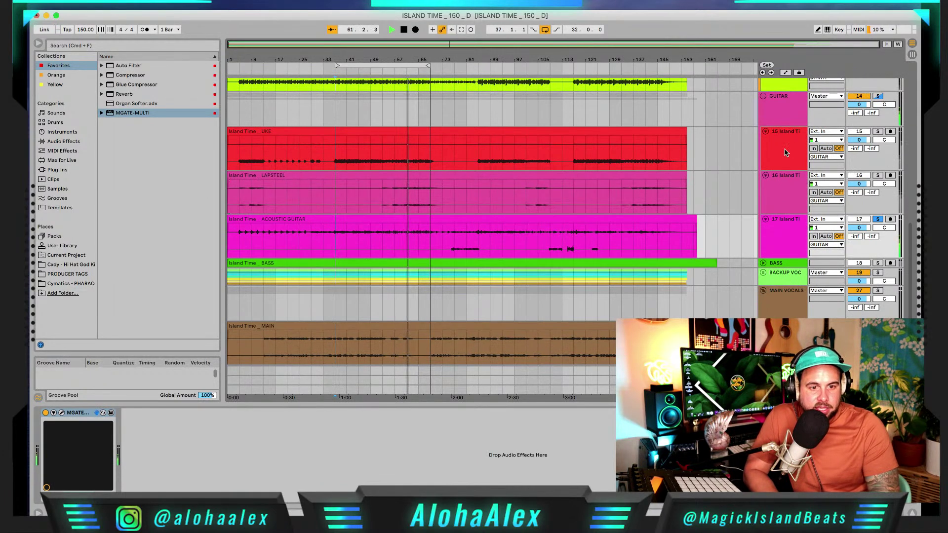
key("Up")
scroll(535, 212, "down", 1)
scroll(537, 212, "up", 1)
left_click(336, 239)
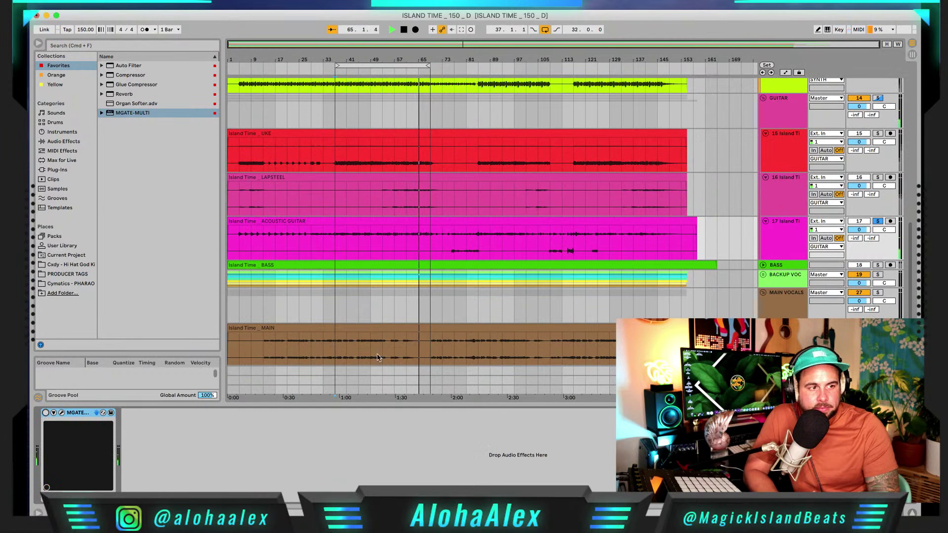
left_click(877, 221)
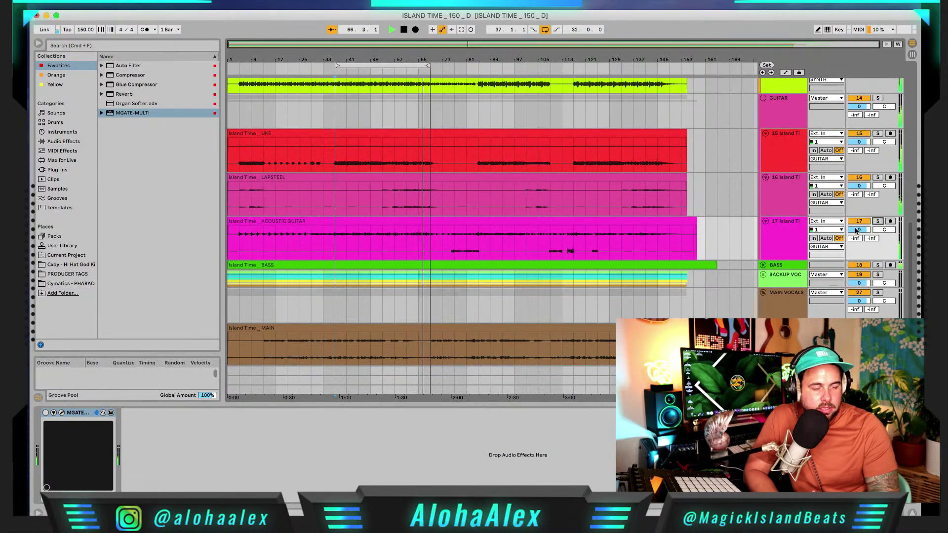
Mute the MAIN vocal track and the MAIN VOCALS group, and lower the ACOUSTIC GUITAR track's volume to -7.9 dB.
scroll(476, 252, "down", 1)
scroll(481, 245, "up", 2)
scroll(483, 244, "down", 2)
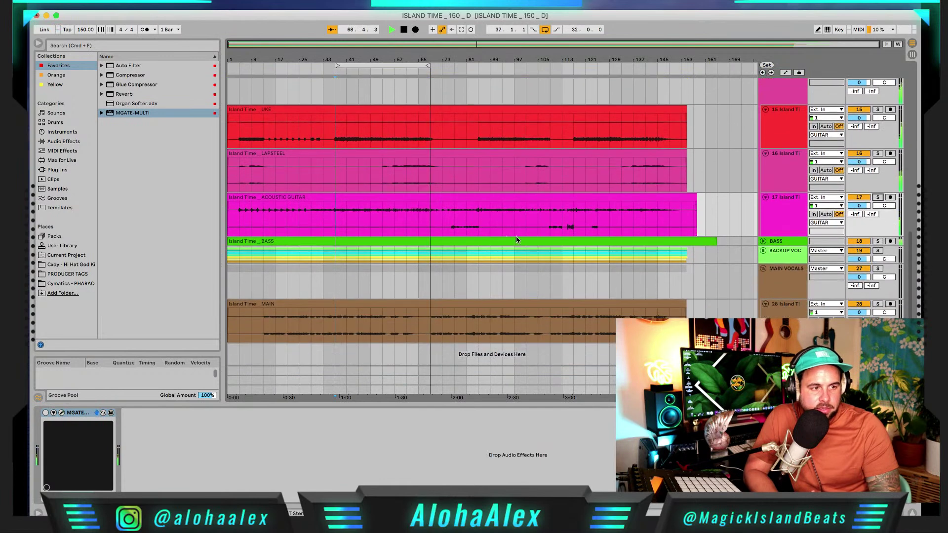
left_click(860, 305)
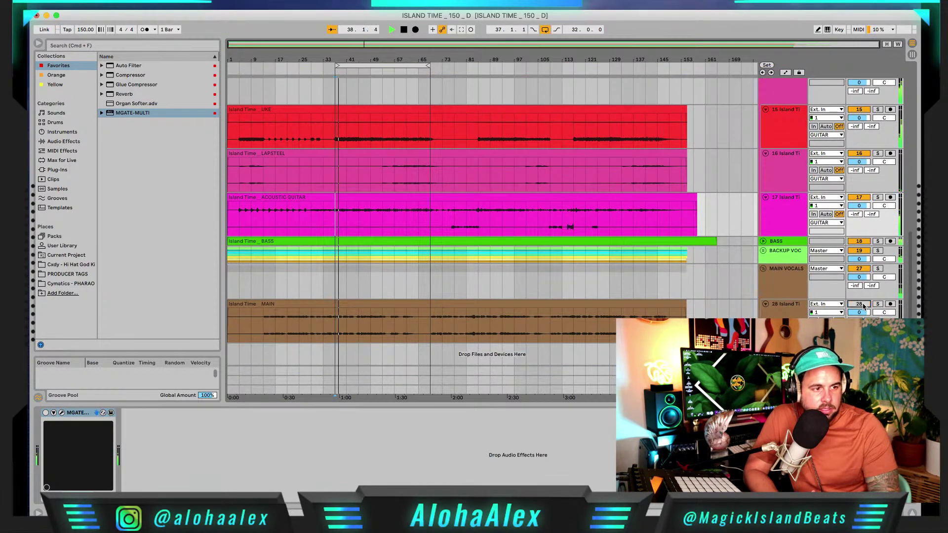
left_click(859, 269)
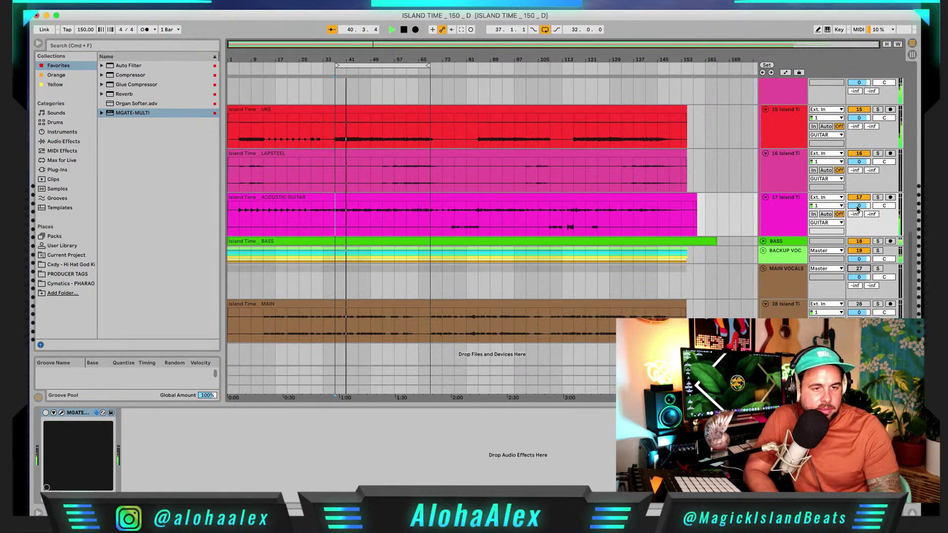
left_click_drag(857, 209, 863, 211)
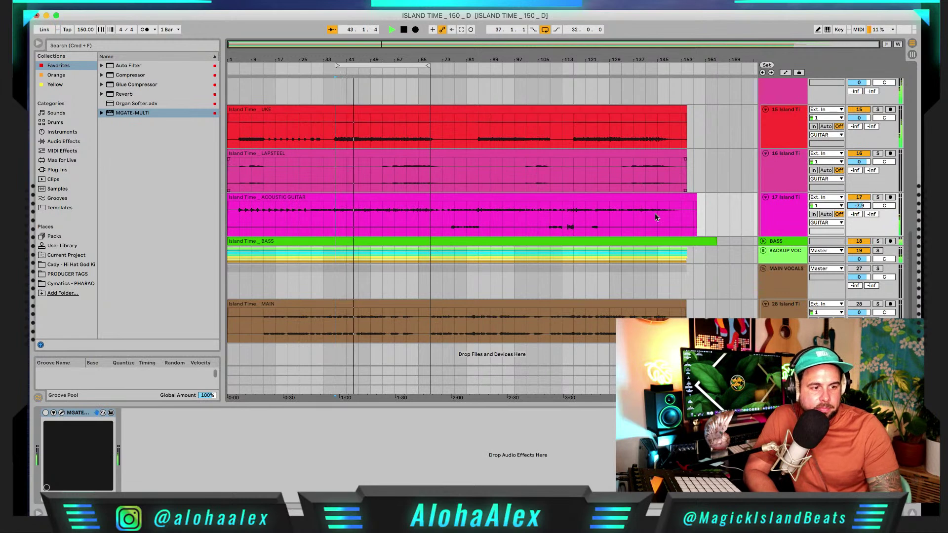